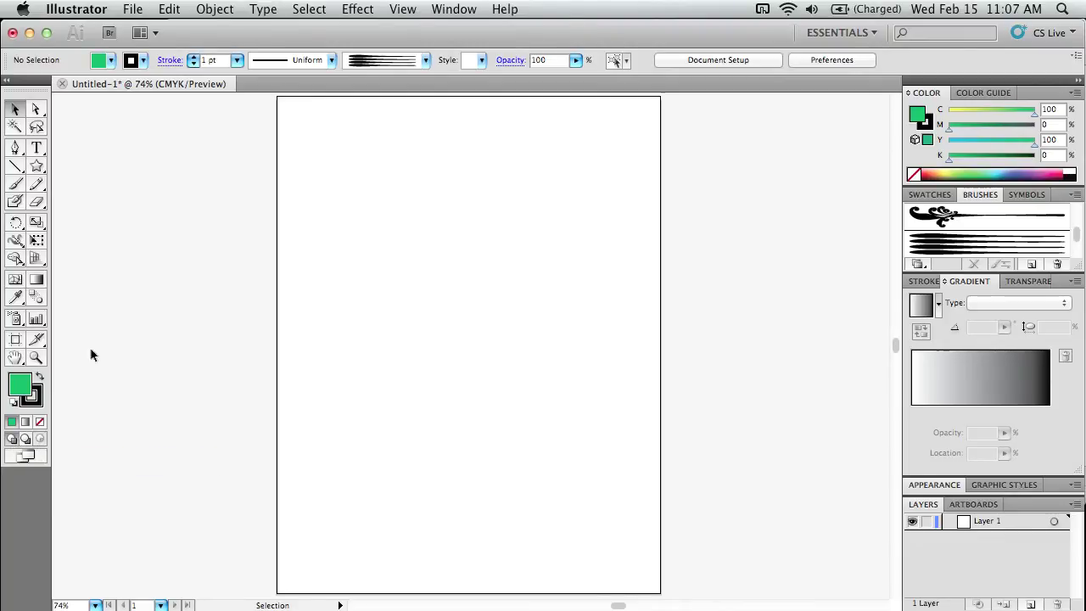
- Draw a large green five-pointed star across most of the artboard and enable Draw Inside mode for it
{"action": "left_click", "coordinate": [37, 167]}
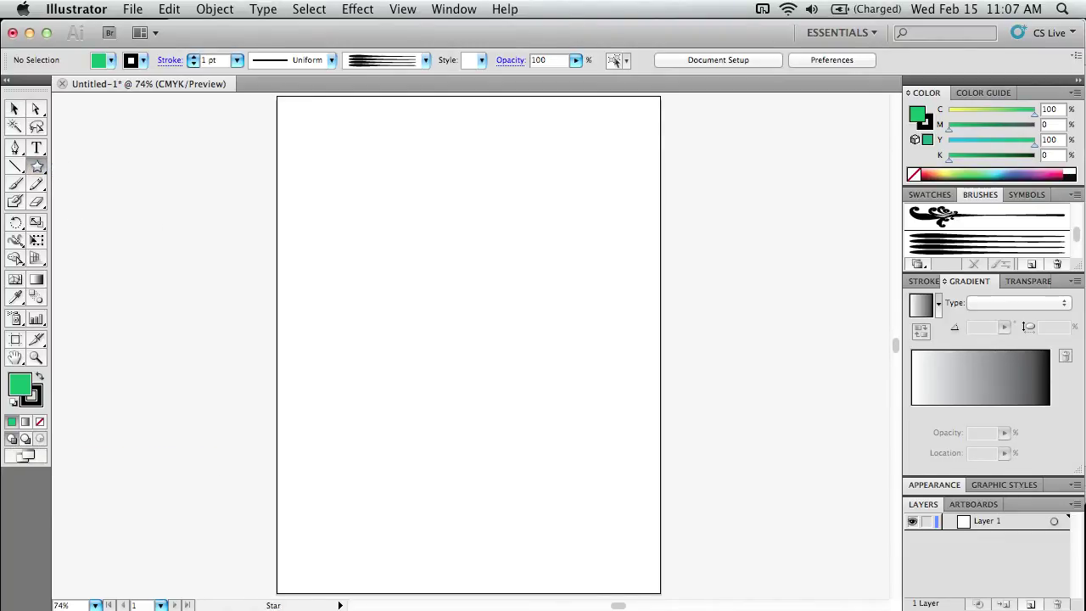
{"action": "left_click_drag", "start_coordinate": [453, 315], "coordinate": [390, 161]}
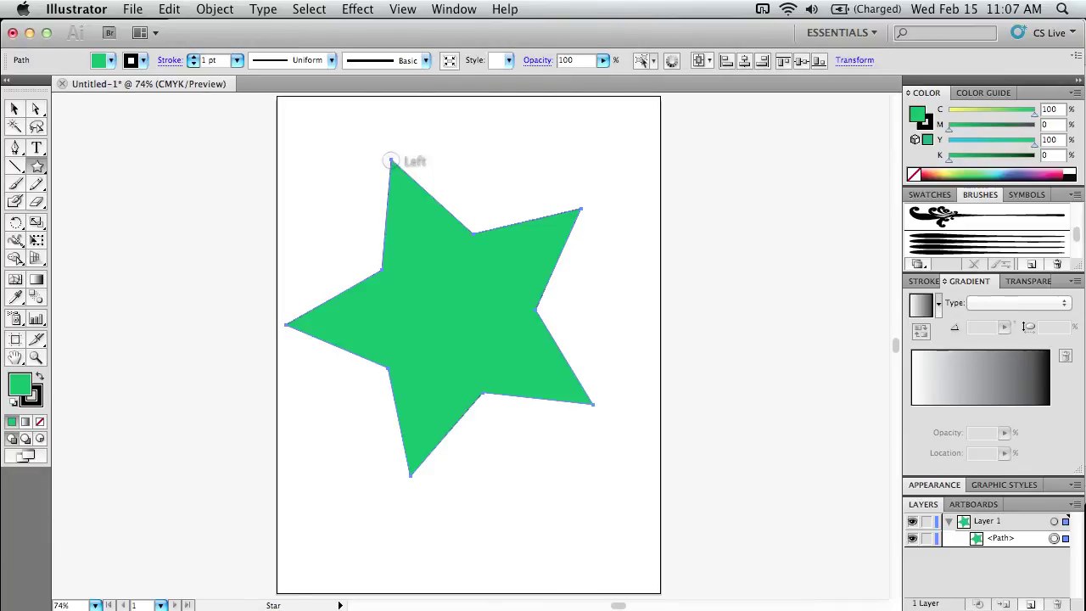
{"action": "left_click", "coordinate": [14, 109]}
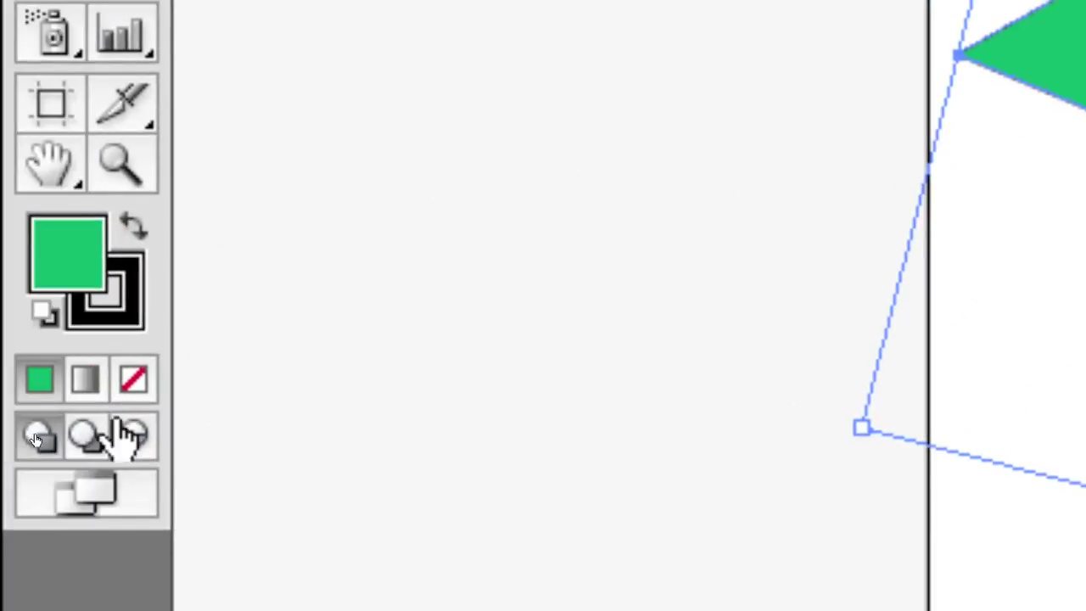
{"action": "left_click", "coordinate": [131, 433]}
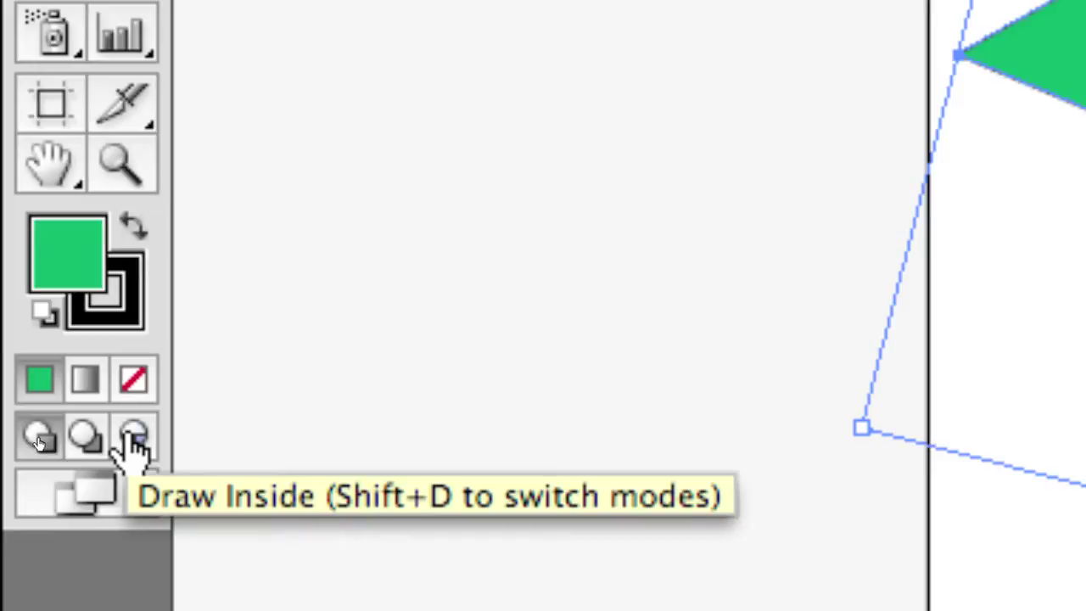
{"action": "left_click", "coordinate": [131, 437]}
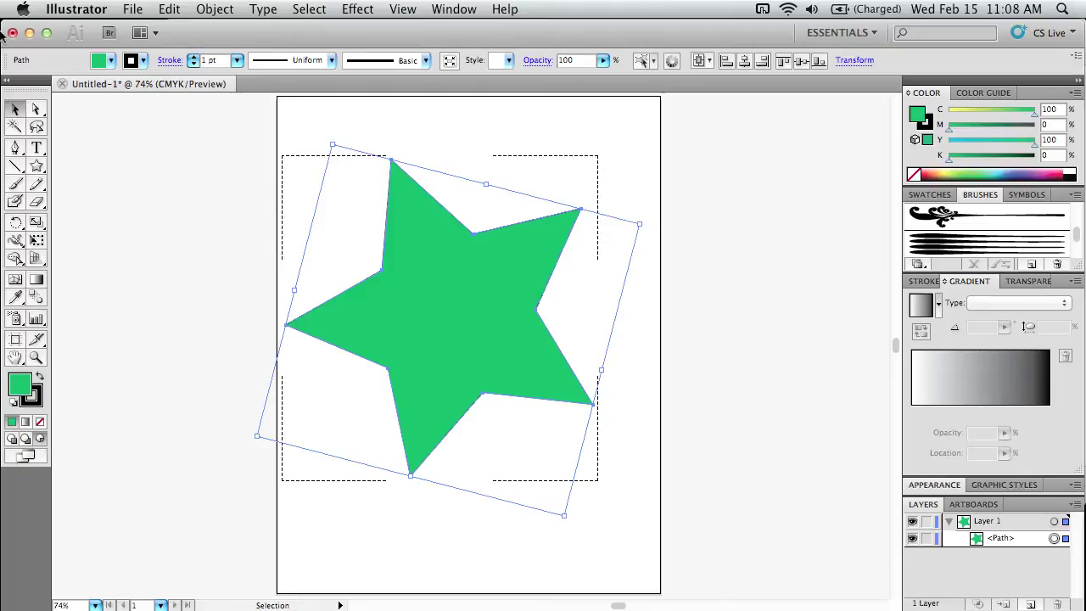
- Paint black multi-line brush strokes around the edges and points inside the green star, and return to Draw Normal mode
{"action": "left_click", "coordinate": [15, 184]}
{"action": "mouse_move", "coordinate": [436, 274]}
{"action": "left_mouse_down"}
{"action": "mouse_move", "coordinate": [442, 207]}
{"action": "mouse_move", "coordinate": [446, 277]}
{"action": "mouse_move", "coordinate": [463, 231]}
{"action": "mouse_move", "coordinate": [495, 177]}
{"action": "left_mouse_up"}
{"action": "left_click_drag", "start_coordinate": [484, 274], "coordinate": [543, 180]}
{"action": "left_click_drag", "start_coordinate": [525, 263], "coordinate": [587, 246]}
{"action": "left_click_drag", "start_coordinate": [509, 278], "coordinate": [622, 346]}
{"action": "mouse_move", "coordinate": [487, 352]}
{"action": "left_mouse_down"}
{"action": "mouse_move", "coordinate": [566, 346]}
{"action": "mouse_move", "coordinate": [446, 424]}
{"action": "mouse_move", "coordinate": [414, 465]}
{"action": "left_mouse_up"}
{"action": "left_click_drag", "start_coordinate": [425, 359], "coordinate": [390, 391]}
{"action": "left_click_drag", "start_coordinate": [360, 333], "coordinate": [329, 354]}
{"action": "left_click_drag", "start_coordinate": [339, 301], "coordinate": [296, 332]}
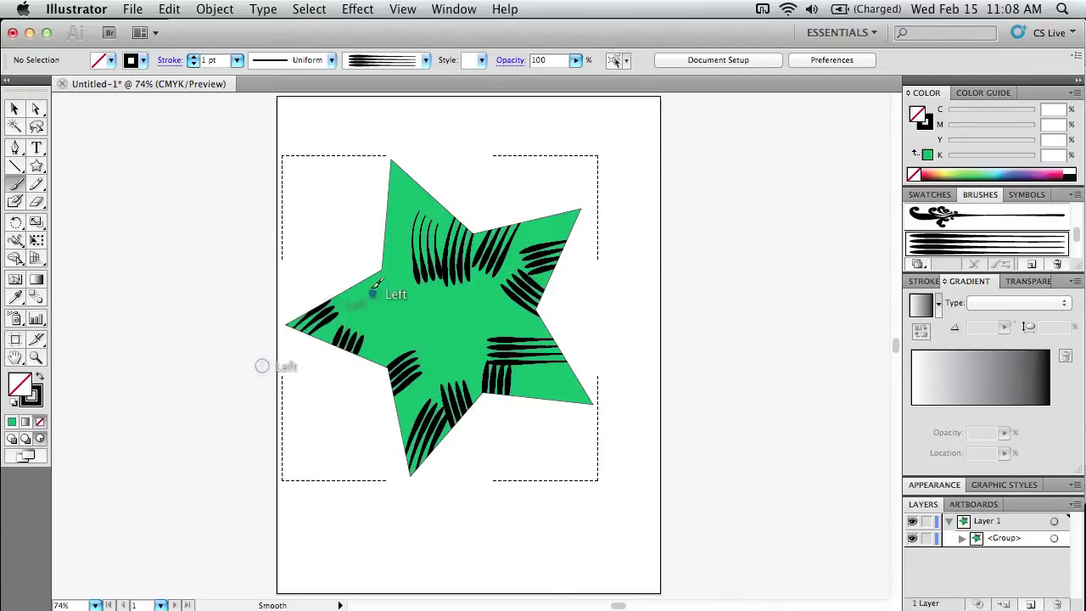
{"action": "left_click_drag", "start_coordinate": [382, 273], "coordinate": [354, 299]}
{"action": "left_click_drag", "start_coordinate": [406, 241], "coordinate": [386, 274]}
{"action": "left_click_drag", "start_coordinate": [412, 189], "coordinate": [389, 222]}
{"action": "mouse_move", "coordinate": [407, 165]}
{"action": "left_mouse_down"}
{"action": "mouse_move", "coordinate": [390, 195]}
{"action": "mouse_move", "coordinate": [432, 233]}
{"action": "mouse_move", "coordinate": [430, 258]}
{"action": "left_mouse_up"}
{"action": "mouse_move", "coordinate": [550, 219]}
{"action": "left_mouse_down"}
{"action": "mouse_move", "coordinate": [514, 259]}
{"action": "mouse_move", "coordinate": [535, 259]}
{"action": "left_mouse_up"}
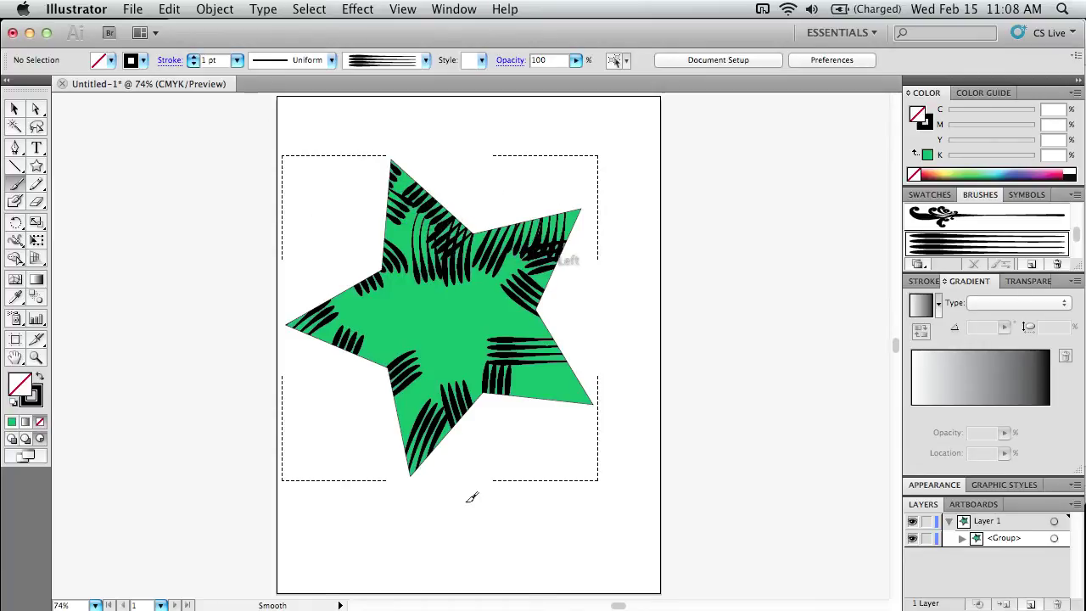
{"action": "left_click", "coordinate": [11, 438]}
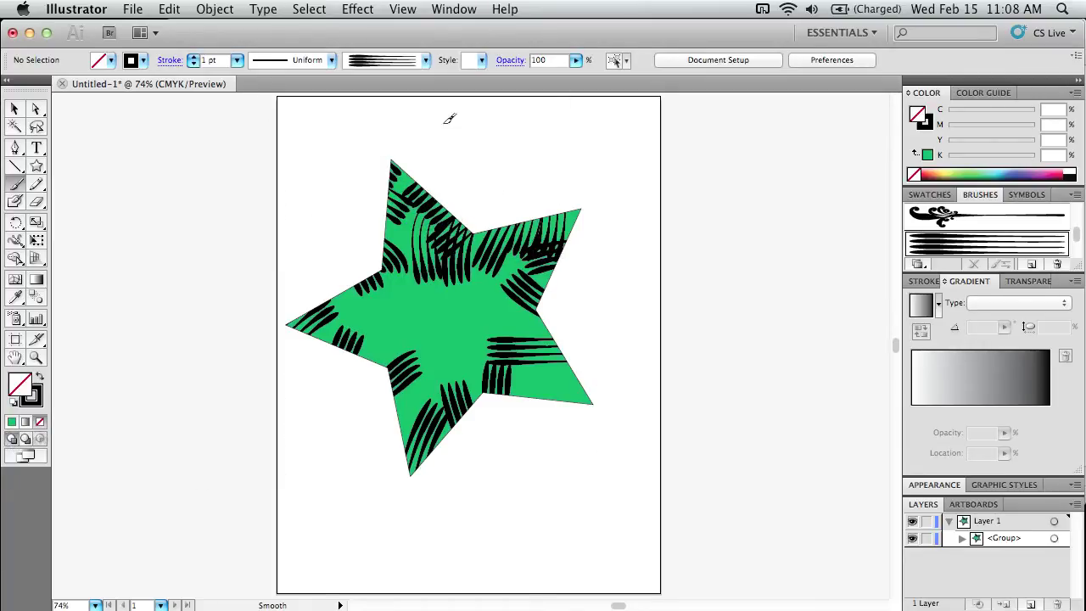
- Reposition the brush-filled star slightly up and to the right on the artboard and expand its group in the layer list
{"action": "left_click", "coordinate": [13, 111]}
{"action": "left_click", "coordinate": [459, 301]}
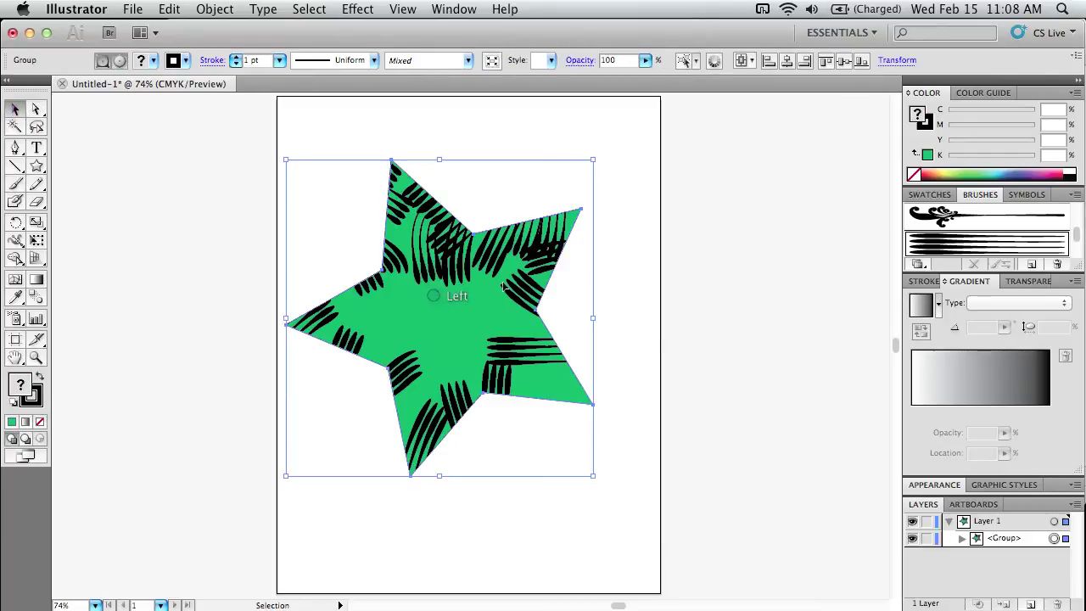
{"action": "left_click_drag", "start_coordinate": [514, 282], "coordinate": [559, 233]}
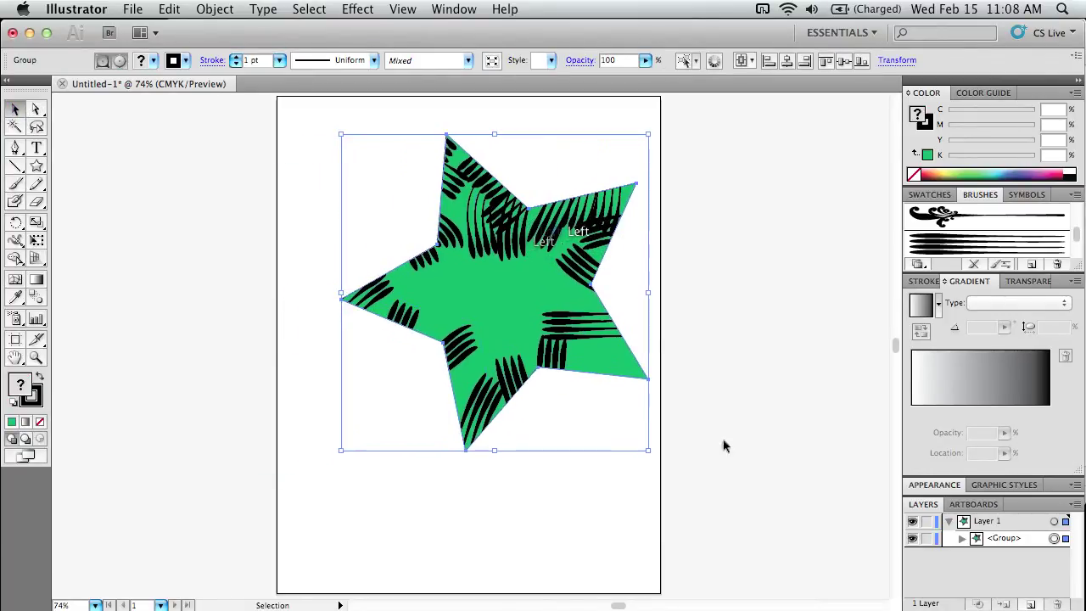
{"action": "left_click", "coordinate": [960, 540]}
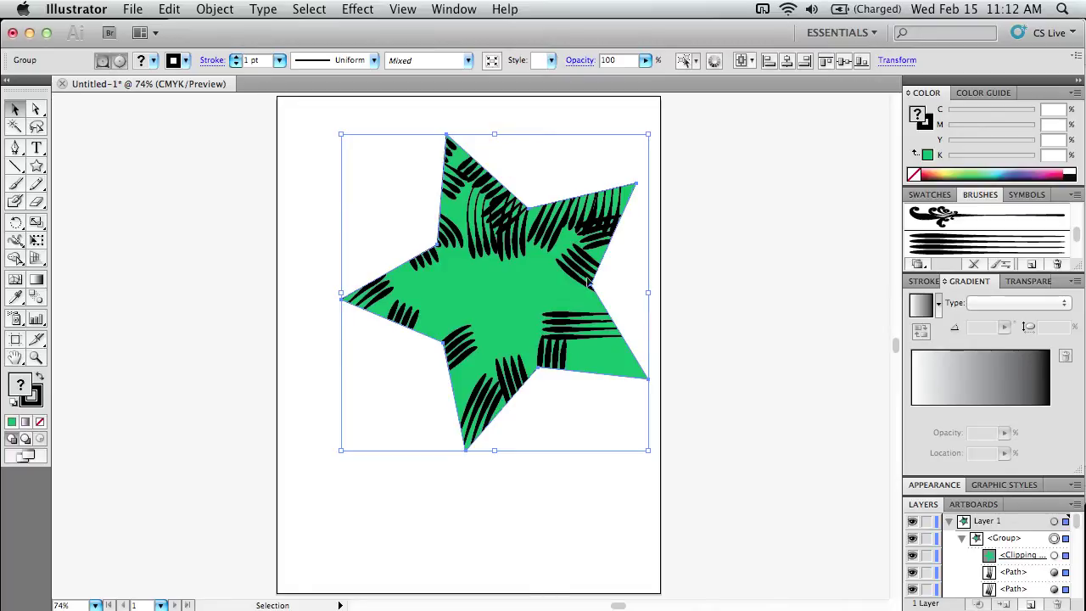
{"action": "key", "text": "super+shift+a"}
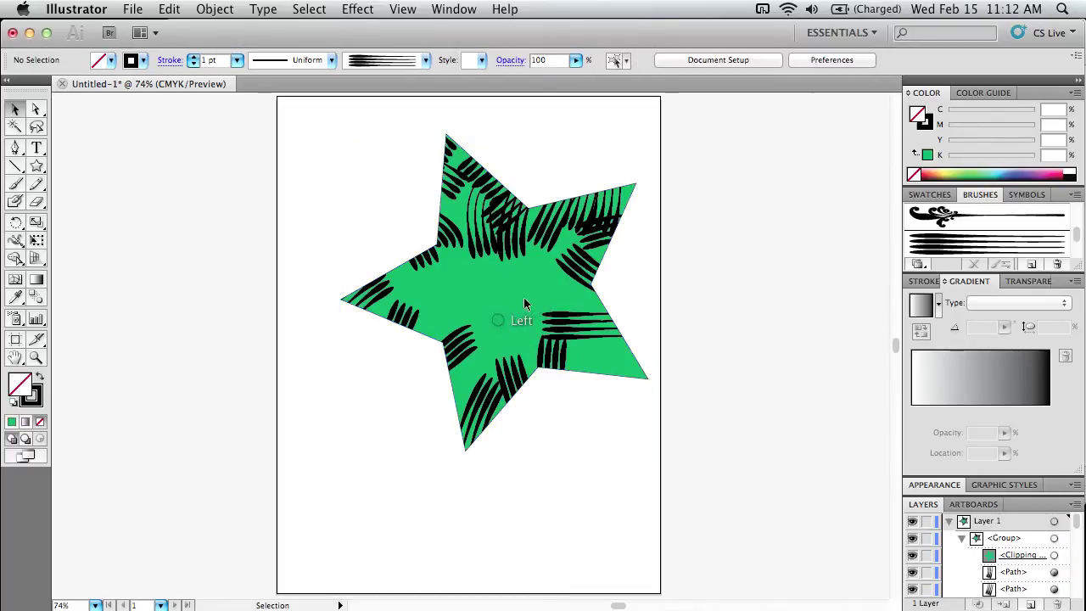
{"action": "left_click_drag", "start_coordinate": [559, 320], "coordinate": [536, 332]}
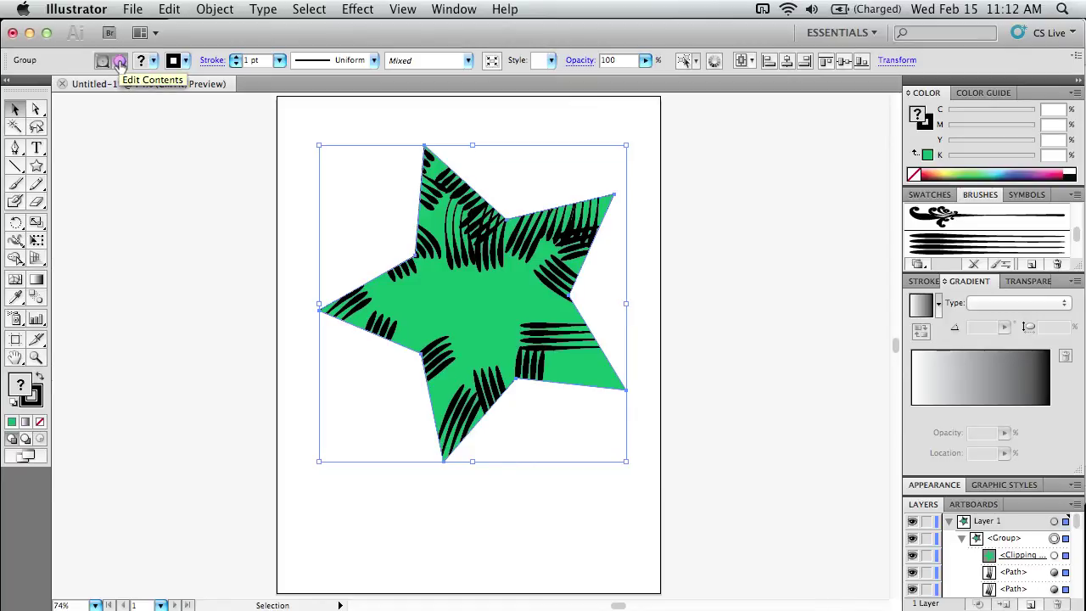
- Edit the clip group's contents to shift the brush strokes up and right inside the star, and move the whole star slightly up and left
{"action": "left_click", "coordinate": [120, 62]}
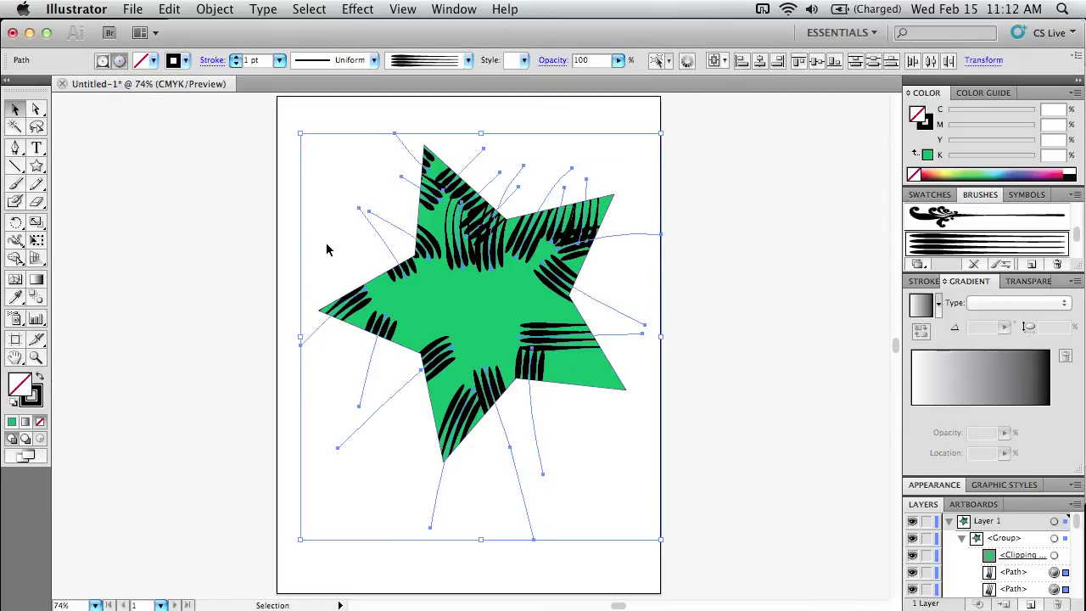
{"action": "mouse_move", "coordinate": [575, 329]}
{"action": "left_mouse_down"}
{"action": "mouse_move", "coordinate": [582, 346]}
{"action": "mouse_move", "coordinate": [593, 331]}
{"action": "mouse_move", "coordinate": [585, 314]}
{"action": "mouse_move", "coordinate": [543, 329]}
{"action": "mouse_move", "coordinate": [577, 335]}
{"action": "mouse_move", "coordinate": [598, 318]}
{"action": "mouse_move", "coordinate": [587, 355]}
{"action": "left_mouse_up"}
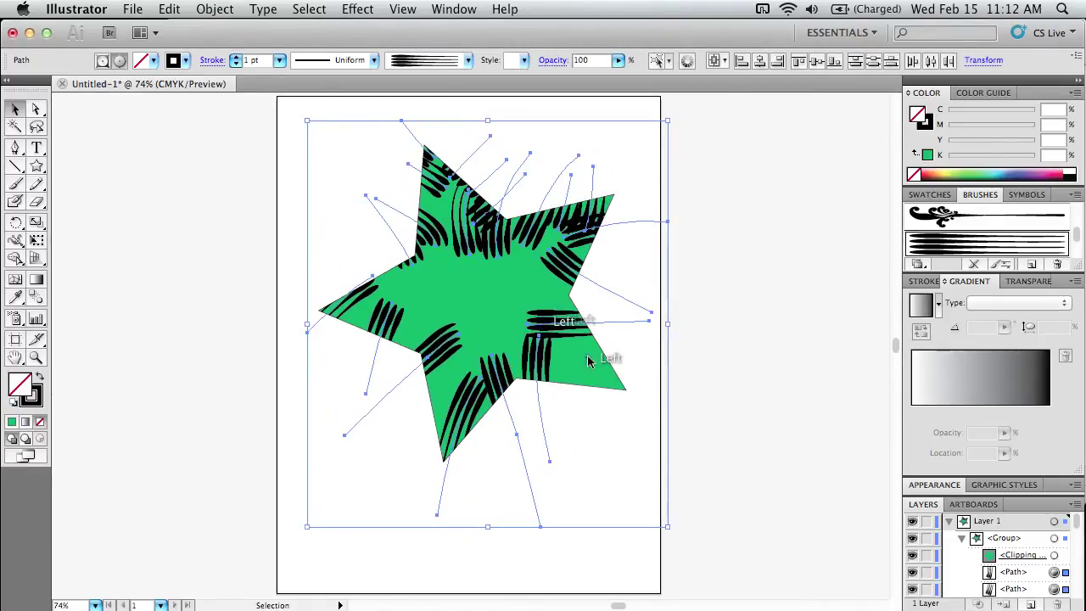
{"action": "left_click", "coordinate": [623, 383]}
{"action": "left_click", "coordinate": [624, 384]}
{"action": "left_click_drag", "start_coordinate": [628, 395], "coordinate": [550, 365]}
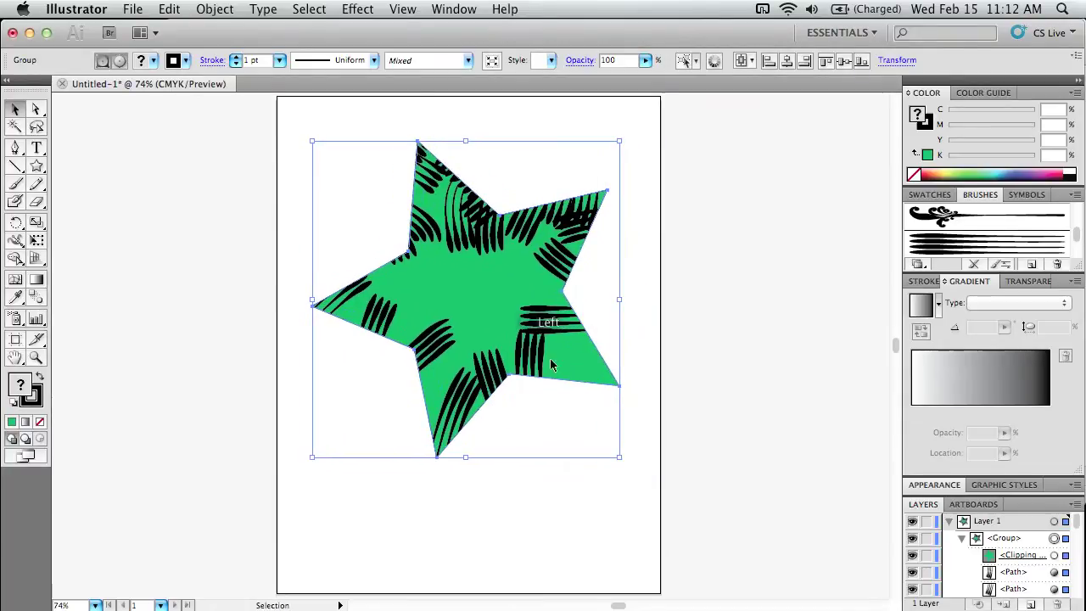
- Edit the clipped contents again to shift the strokes left within the star, and move the entire star slightly up and right
{"action": "left_click", "coordinate": [120, 60]}
{"action": "mouse_move", "coordinate": [482, 198]}
{"action": "left_mouse_down"}
{"action": "mouse_move", "coordinate": [471, 190]}
{"action": "mouse_move", "coordinate": [483, 231]}
{"action": "mouse_move", "coordinate": [479, 217]}
{"action": "left_mouse_up"}
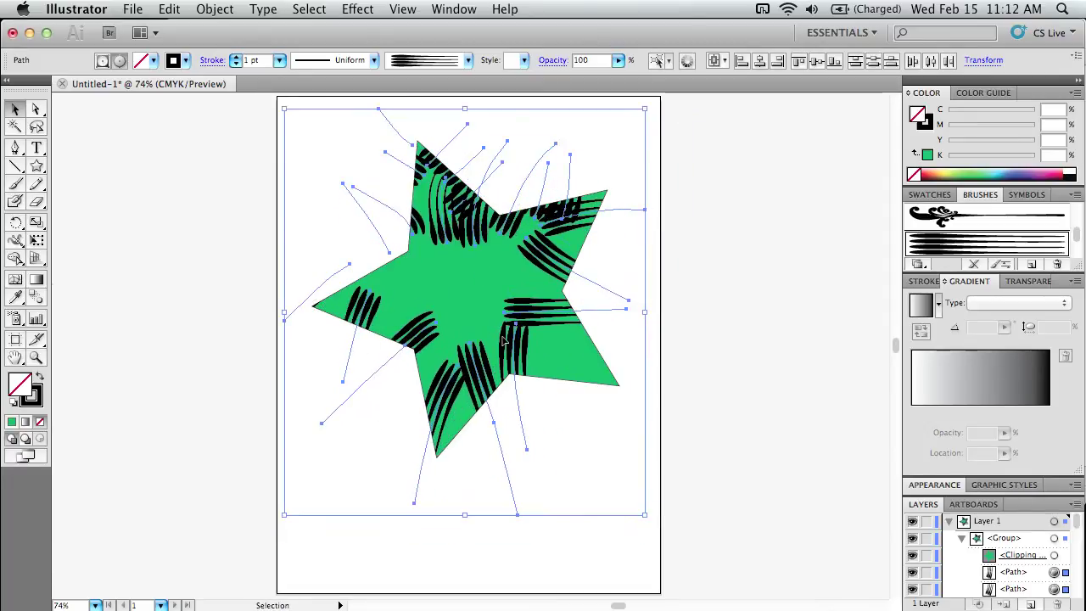
{"action": "left_click", "coordinate": [692, 267]}
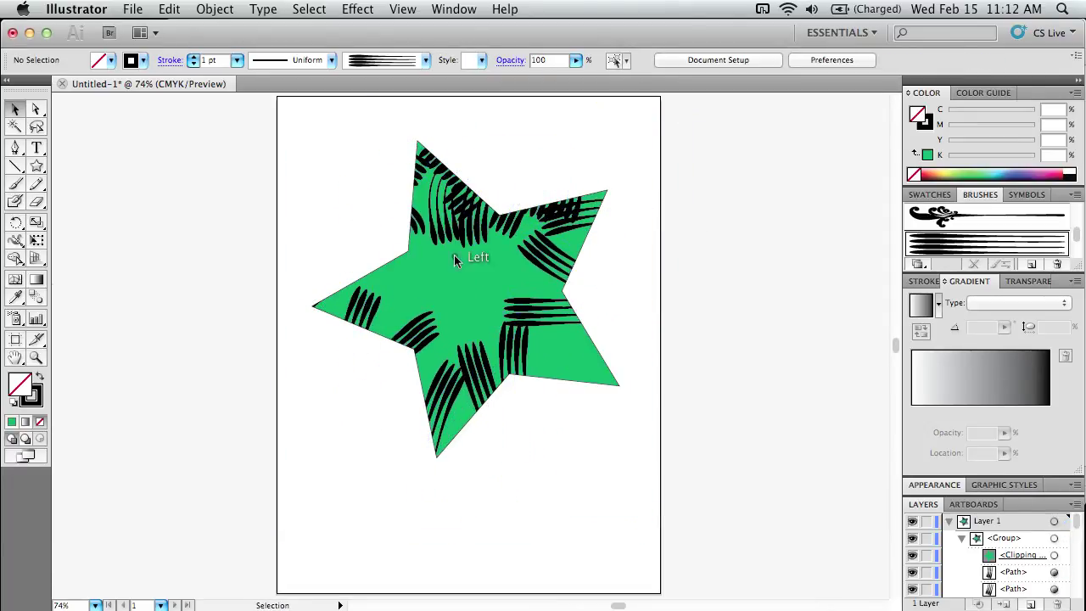
{"action": "left_click_drag", "start_coordinate": [453, 258], "coordinate": [482, 207]}
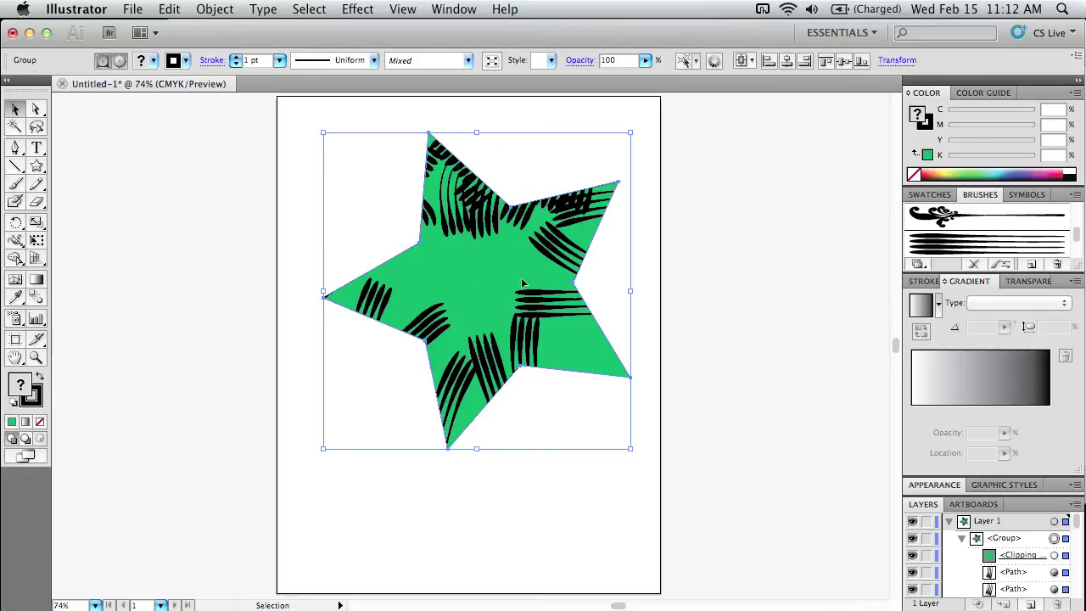
- Isolate the clip group, draw overlapping cyan stars inside the green star, and exit isolation mode
{"action": "double_click", "coordinate": [489, 231]}
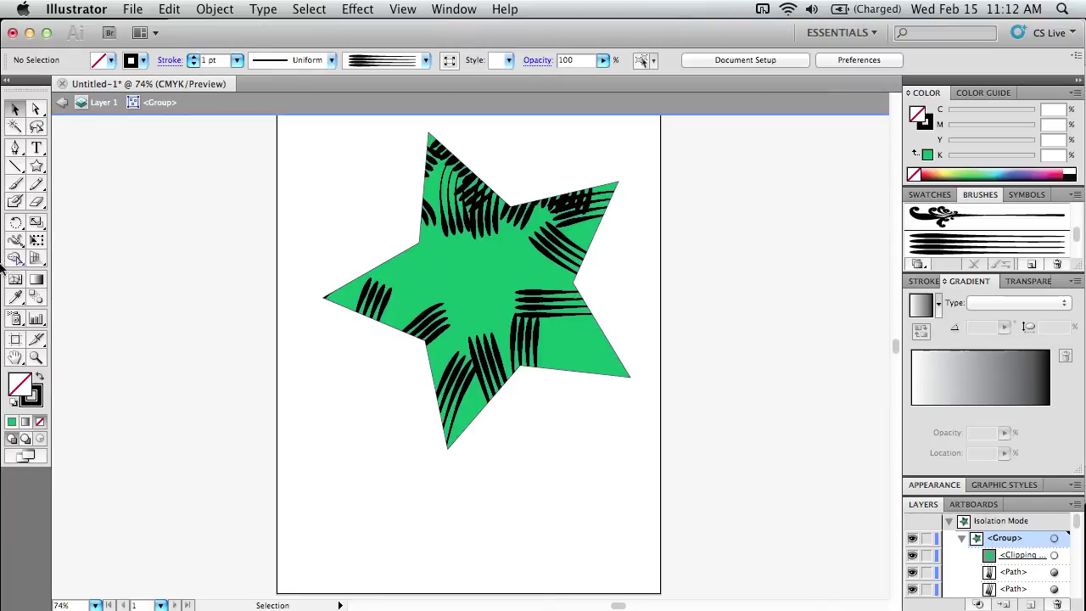
{"action": "left_click", "coordinate": [37, 167]}
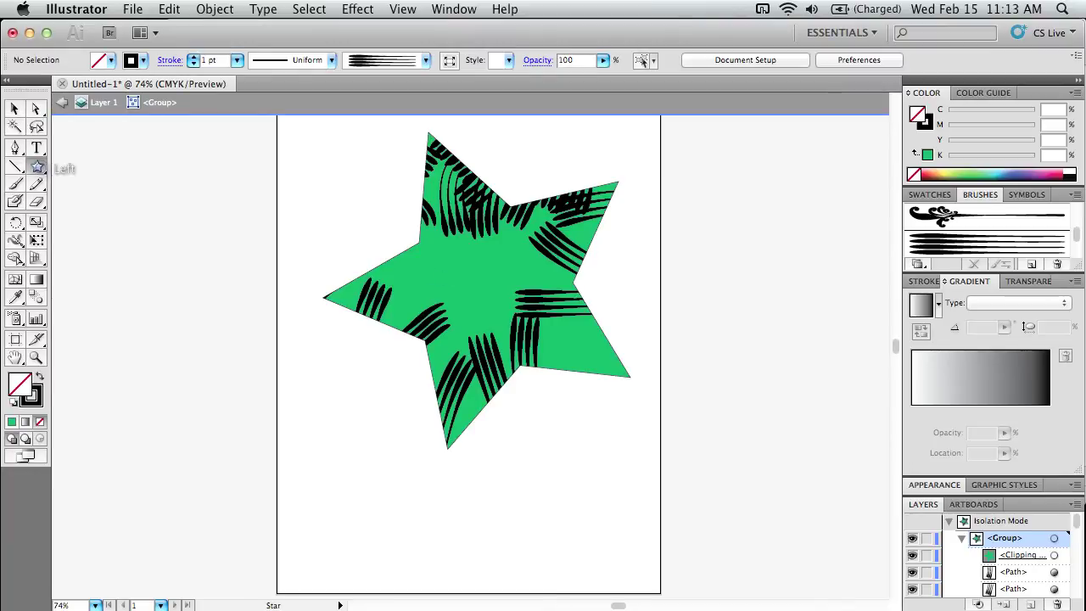
{"action": "left_click", "coordinate": [108, 61]}
{"action": "left_click", "coordinate": [89, 77]}
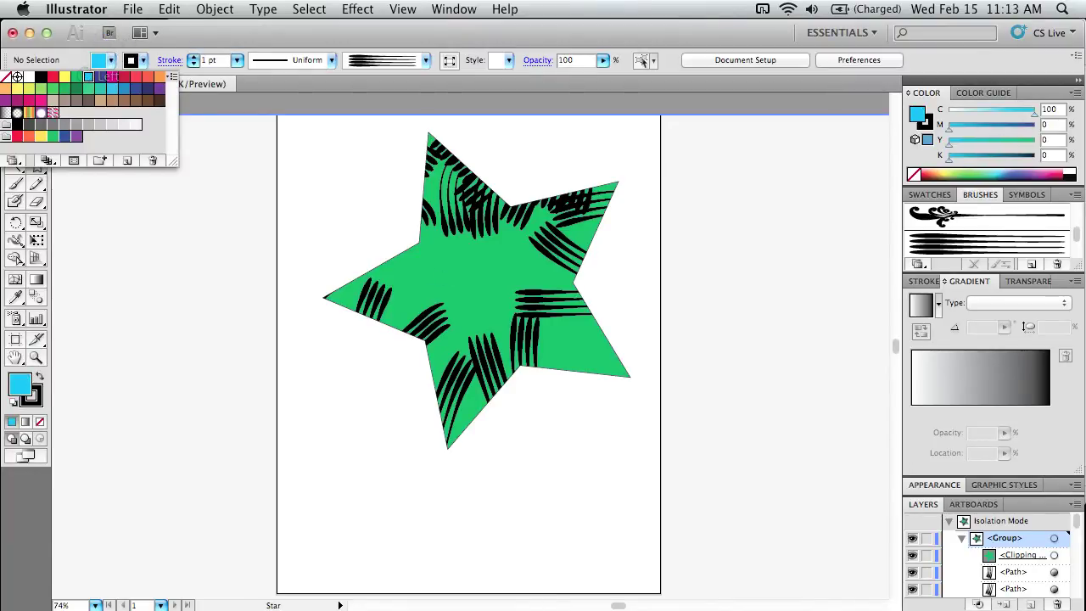
{"action": "mouse_move", "coordinate": [450, 291]}
{"action": "left_mouse_down"}
{"action": "mouse_move", "coordinate": [358, 220]}
{"action": "mouse_move", "coordinate": [467, 321]}
{"action": "mouse_move", "coordinate": [490, 384]}
{"action": "mouse_move", "coordinate": [573, 375]}
{"action": "mouse_move", "coordinate": [558, 323]}
{"action": "mouse_move", "coordinate": [597, 264]}
{"action": "mouse_move", "coordinate": [579, 225]}
{"action": "mouse_move", "coordinate": [517, 196]}
{"action": "mouse_move", "coordinate": [477, 201]}
{"action": "mouse_move", "coordinate": [433, 167]}
{"action": "left_mouse_up"}
{"action": "left_click", "coordinate": [14, 108]}
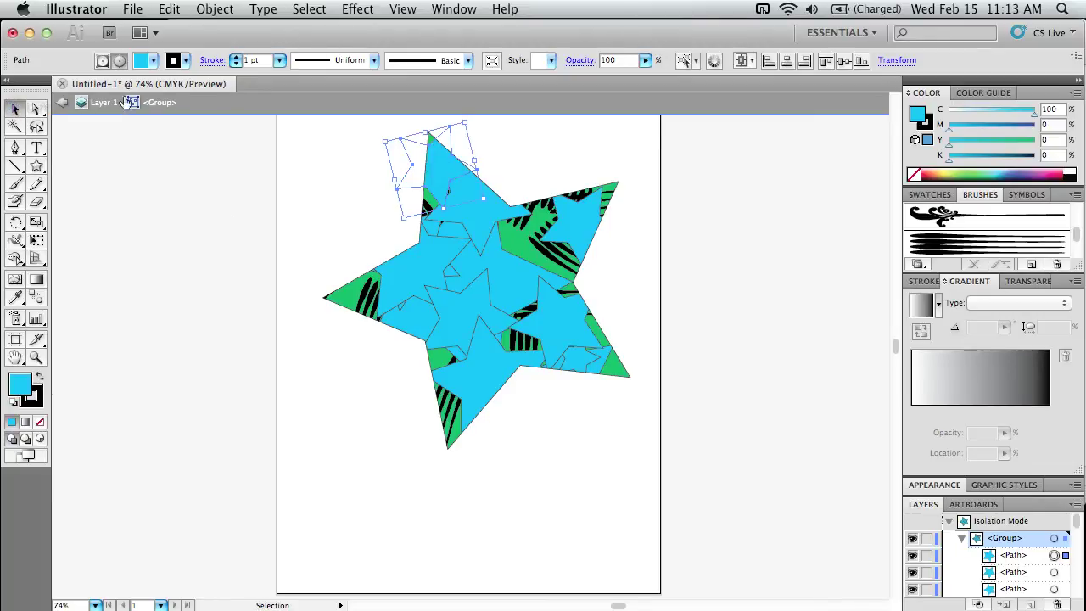
{"action": "left_click", "coordinate": [62, 102]}
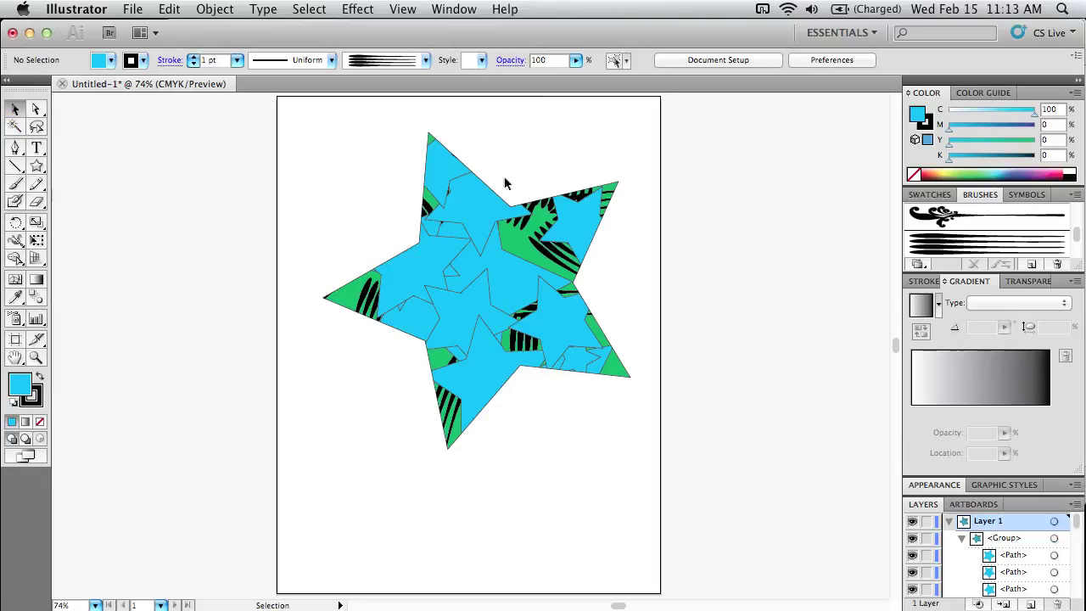
- Delete the clipped star artwork and draw a cluster of overlapping cyan stars of varied sizes around the artboard's middle
{"action": "left_click_drag", "start_coordinate": [665, 147], "coordinate": [310, 436]}
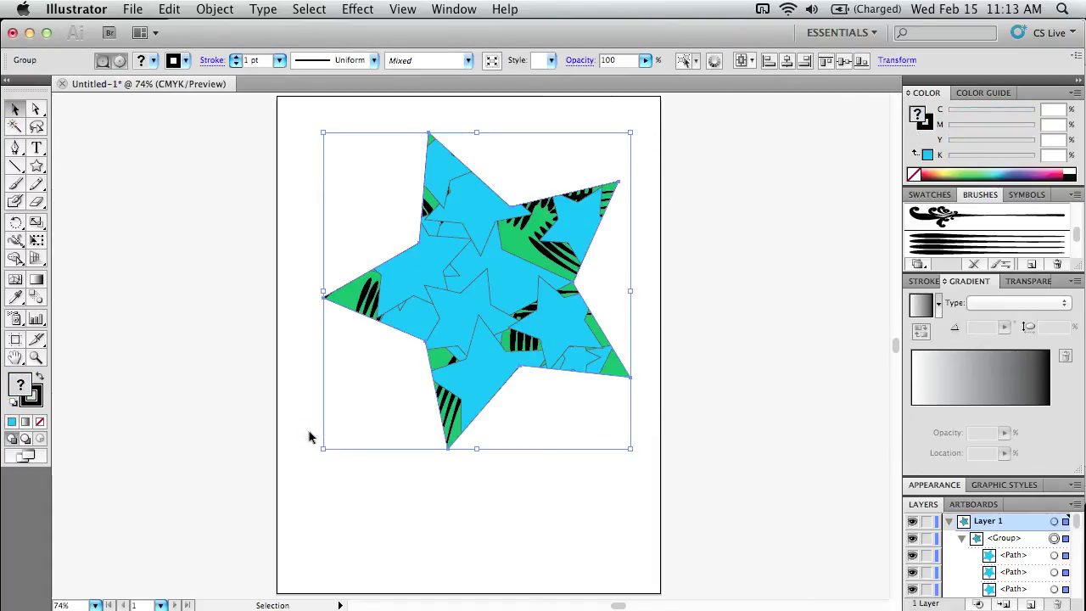
{"action": "key", "text": "Delete"}
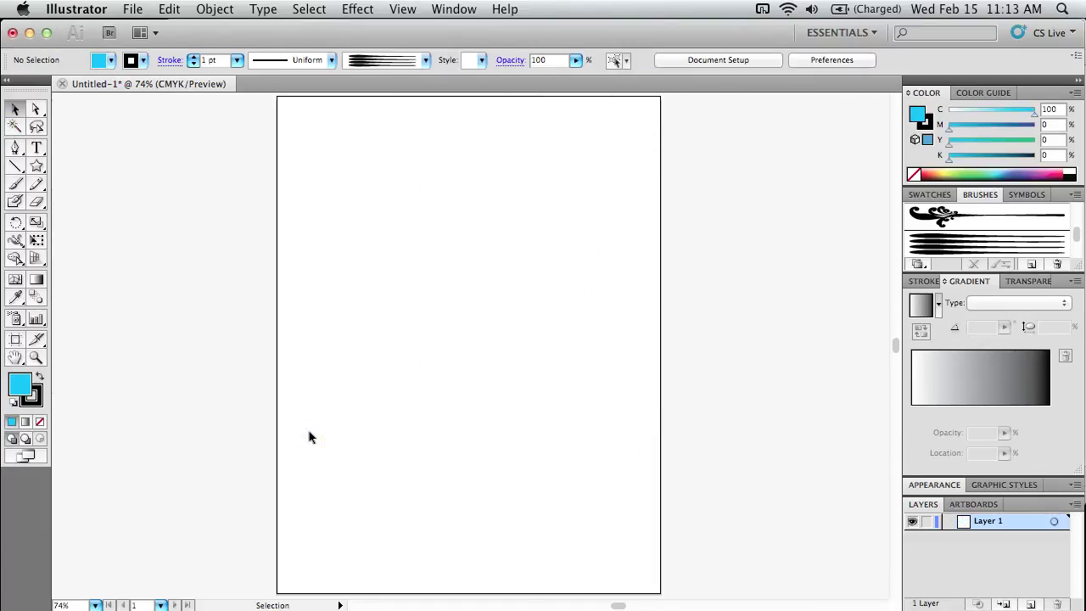
{"action": "left_click", "coordinate": [36, 167]}
{"action": "left_click_drag", "start_coordinate": [395, 279], "coordinate": [424, 356]}
{"action": "left_click_drag", "start_coordinate": [443, 243], "coordinate": [502, 298]}
{"action": "left_click_drag", "start_coordinate": [479, 227], "coordinate": [490, 171]}
{"action": "mouse_move", "coordinate": [502, 253]}
{"action": "left_mouse_down"}
{"action": "mouse_move", "coordinate": [539, 291]}
{"action": "mouse_move", "coordinate": [488, 323]}
{"action": "left_mouse_up"}
{"action": "left_click_drag", "start_coordinate": [466, 300], "coordinate": [465, 388]}
{"action": "left_click_drag", "start_coordinate": [450, 347], "coordinate": [348, 336]}
{"action": "left_click_drag", "start_coordinate": [375, 340], "coordinate": [386, 411]}
{"action": "left_click_drag", "start_coordinate": [425, 371], "coordinate": [484, 409]}
{"action": "left_click_drag", "start_coordinate": [506, 382], "coordinate": [500, 349]}
{"action": "left_click_drag", "start_coordinate": [463, 317], "coordinate": [492, 283]}
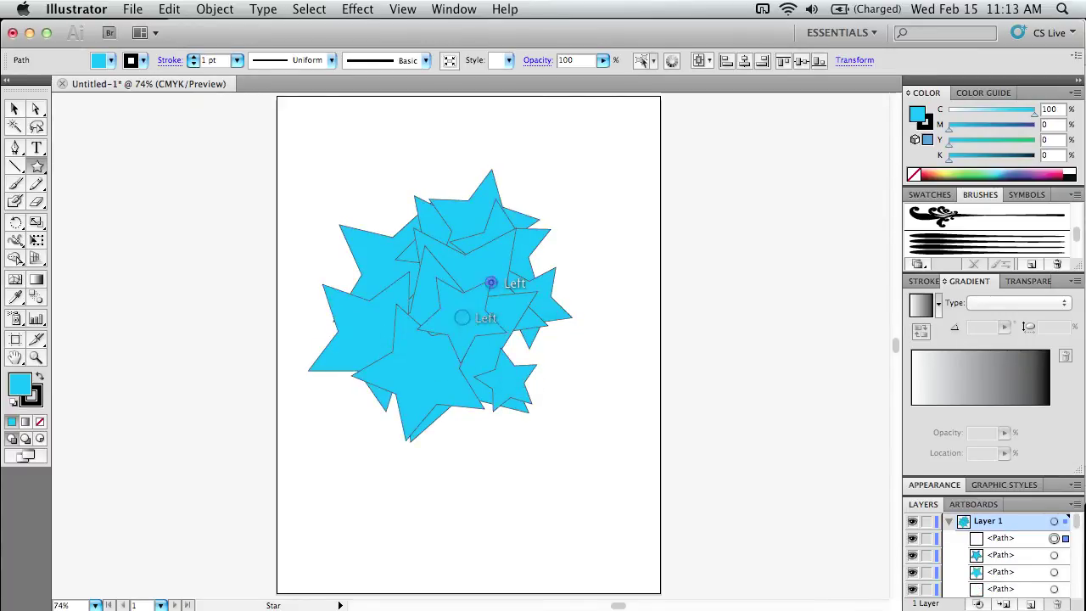
{"action": "left_click_drag", "start_coordinate": [555, 224], "coordinate": [557, 173]}
{"action": "left_click_drag", "start_coordinate": [601, 288], "coordinate": [649, 244]}
{"action": "left_click_drag", "start_coordinate": [504, 340], "coordinate": [550, 365]}
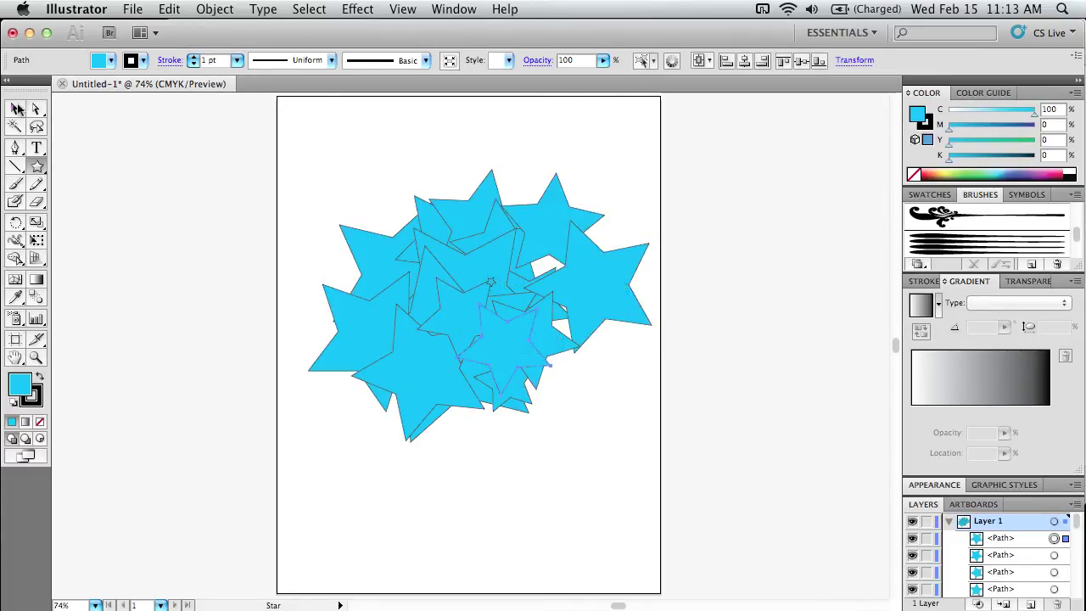
- Draw a large red star on top of the center of the cyan star cluster
{"action": "left_click", "coordinate": [235, 274]}
{"action": "left_click", "coordinate": [111, 60]}
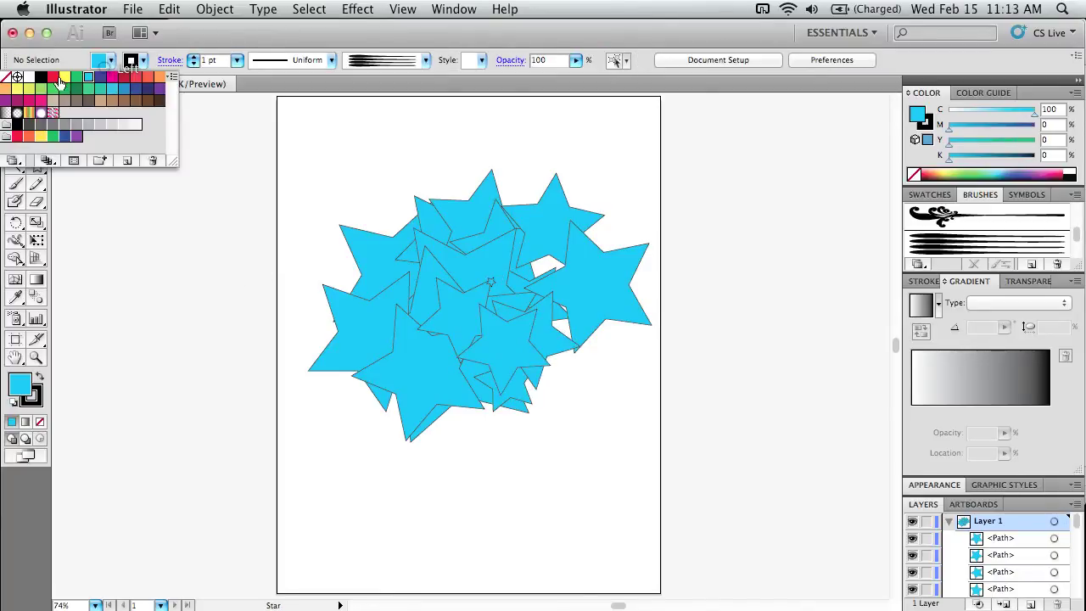
{"action": "left_click", "coordinate": [55, 77]}
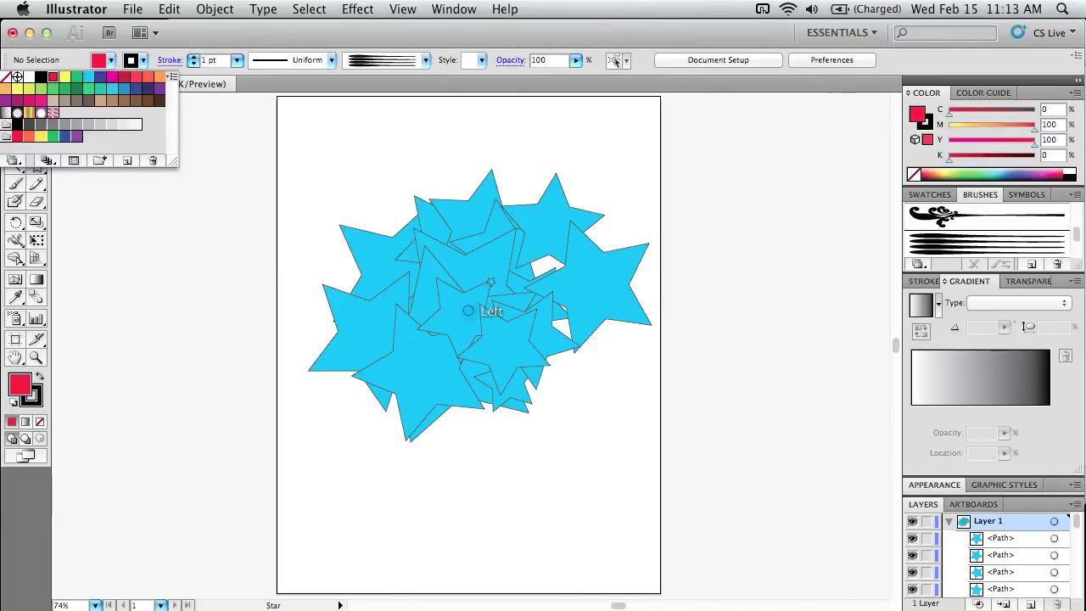
{"action": "key", "text": "Escape"}
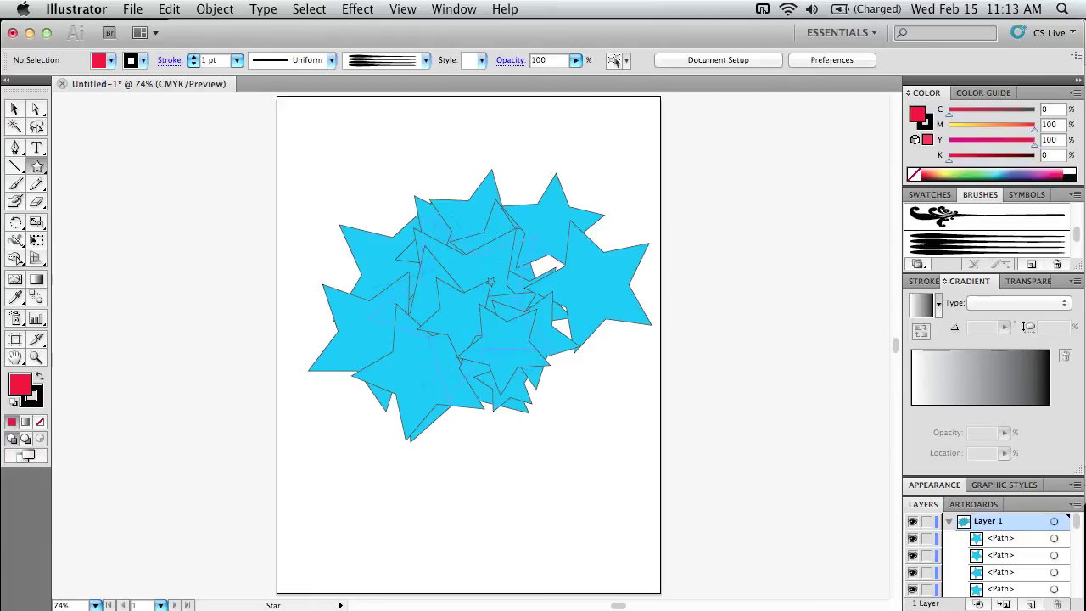
{"action": "left_click_drag", "start_coordinate": [465, 305], "coordinate": [422, 219]}
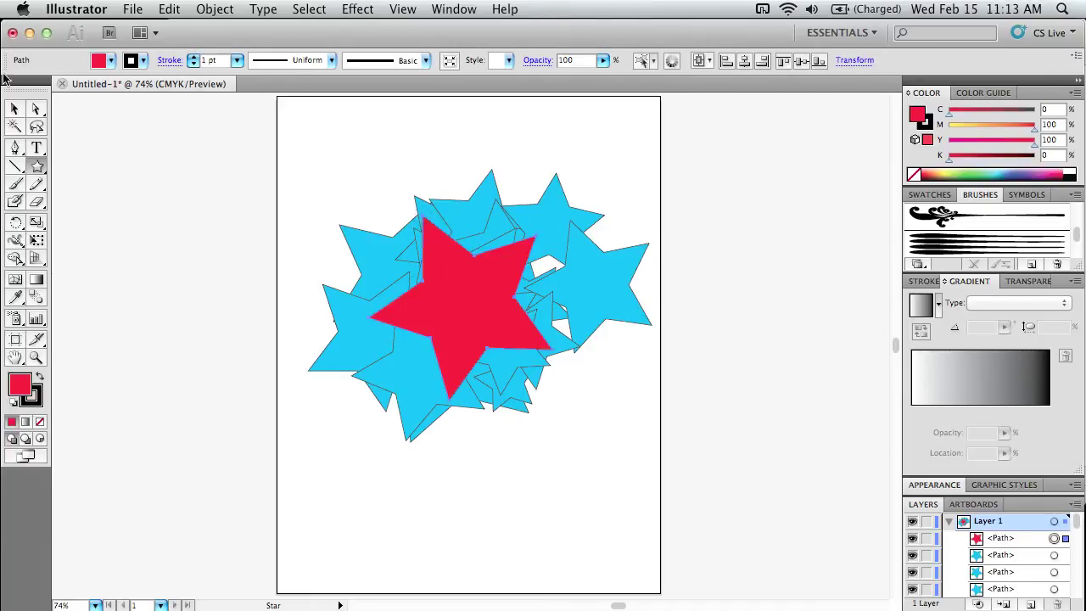
- Select all the stars and make a clipping mask from the topmost red star
{"action": "left_click", "coordinate": [14, 109]}
{"action": "left_click", "coordinate": [710, 237]}
{"action": "left_click_drag", "start_coordinate": [664, 125], "coordinate": [252, 496]}
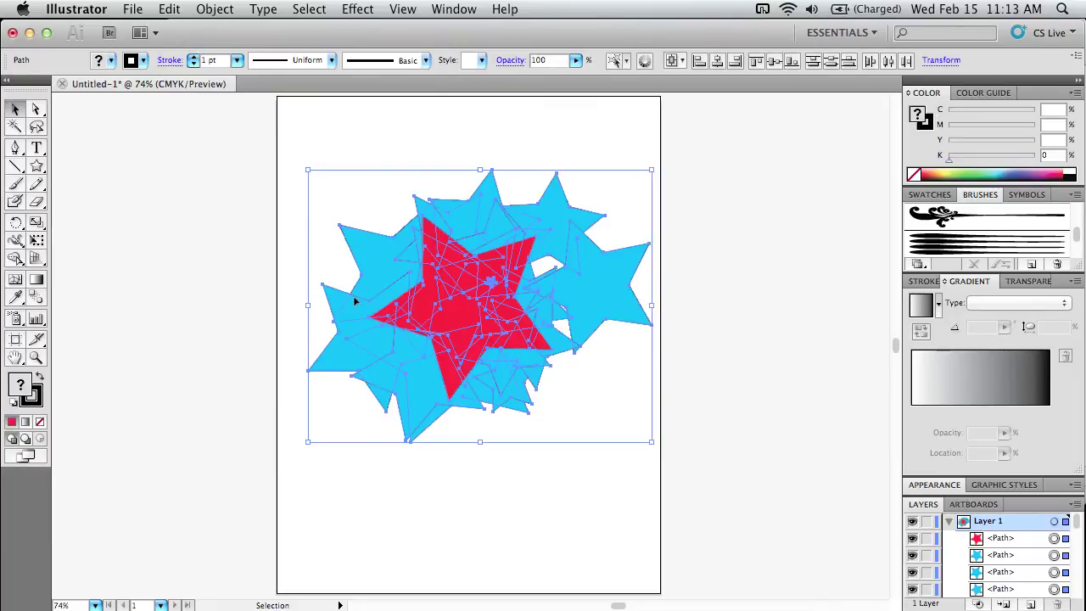
{"action": "left_click", "coordinate": [211, 11]}
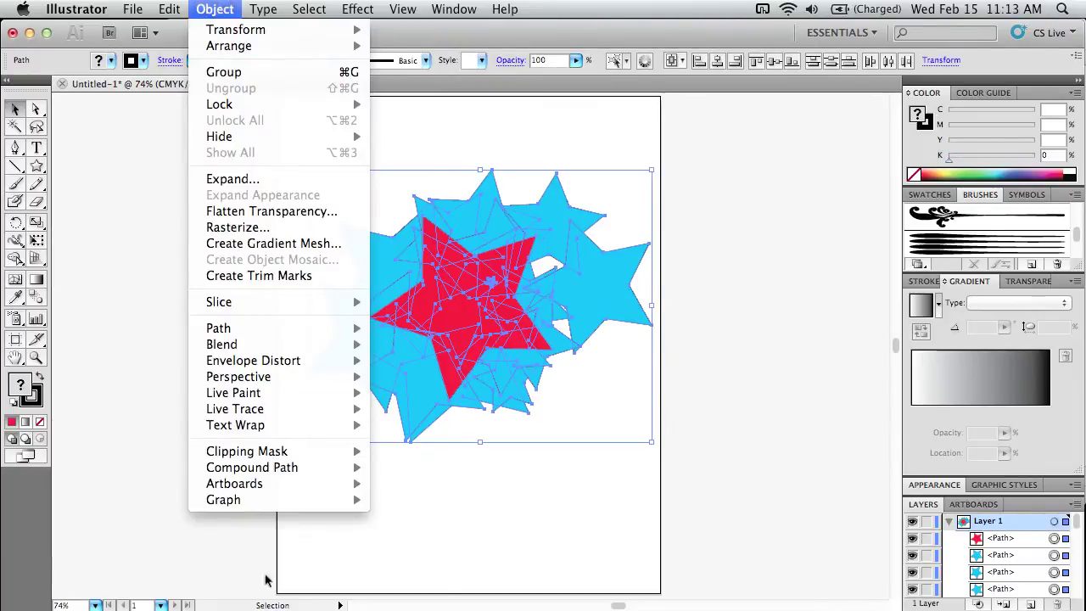
{"action": "mouse_move", "coordinate": [280, 453]}
{"action": "left_click", "coordinate": [468, 459]}
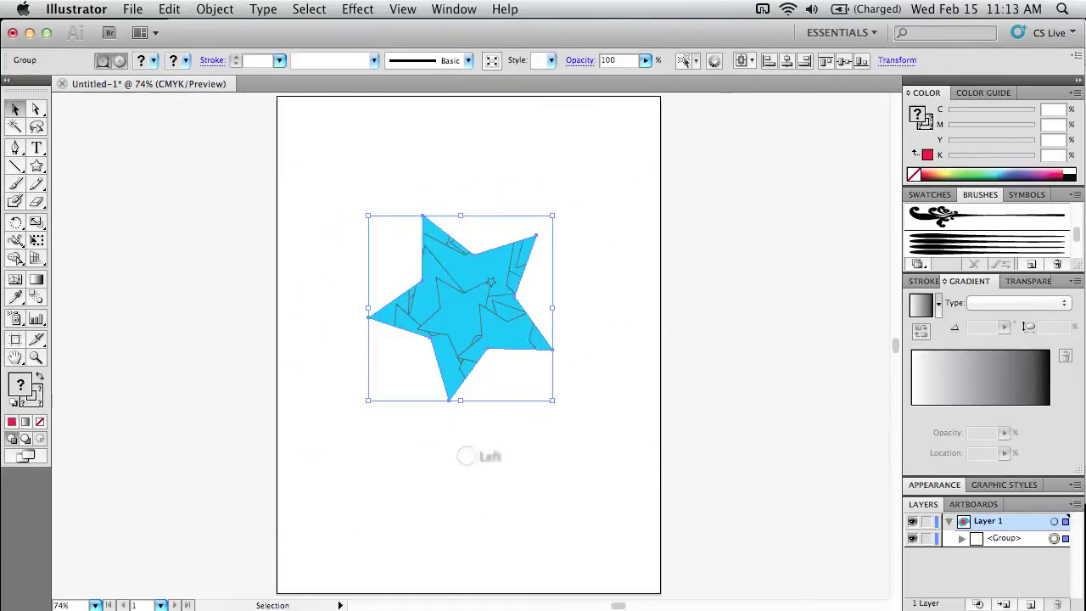
- Shift the clipped star around near the artboard's middle as one object, and delete it
{"action": "left_click", "coordinate": [582, 520]}
{"action": "mouse_move", "coordinate": [458, 293]}
{"action": "left_mouse_down"}
{"action": "mouse_move", "coordinate": [473, 265]}
{"action": "mouse_move", "coordinate": [476, 281]}
{"action": "left_mouse_up"}
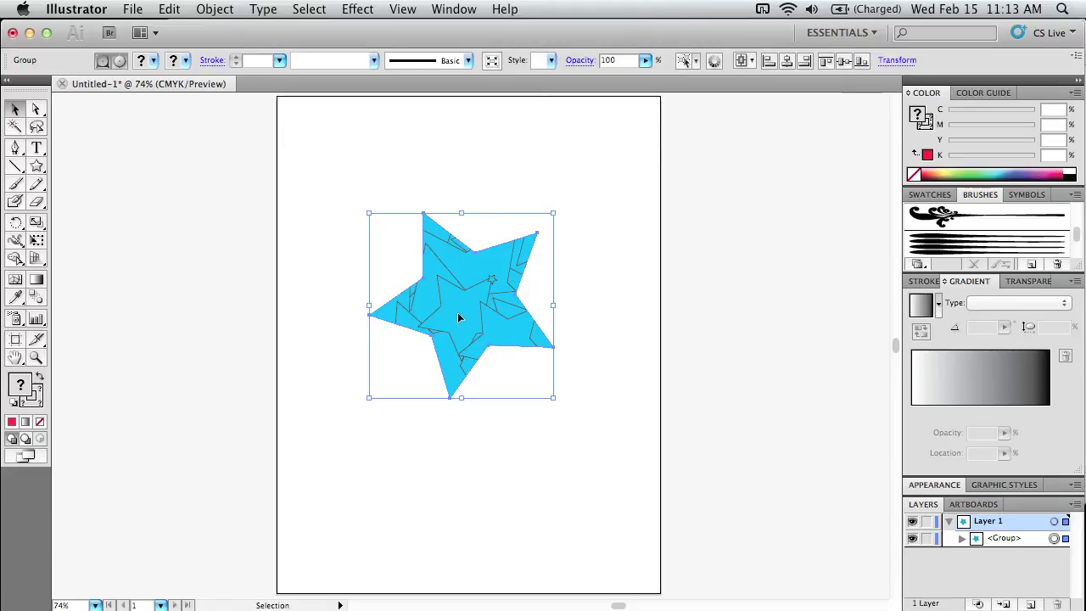
{"action": "left_click", "coordinate": [571, 396]}
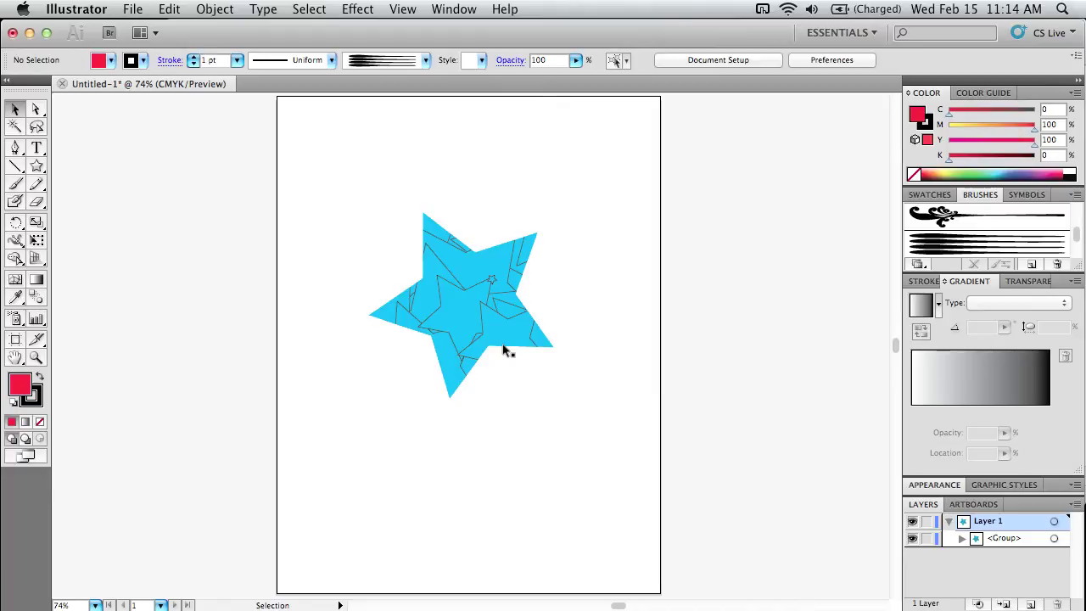
{"action": "left_click_drag", "start_coordinate": [503, 346], "coordinate": [500, 312]}
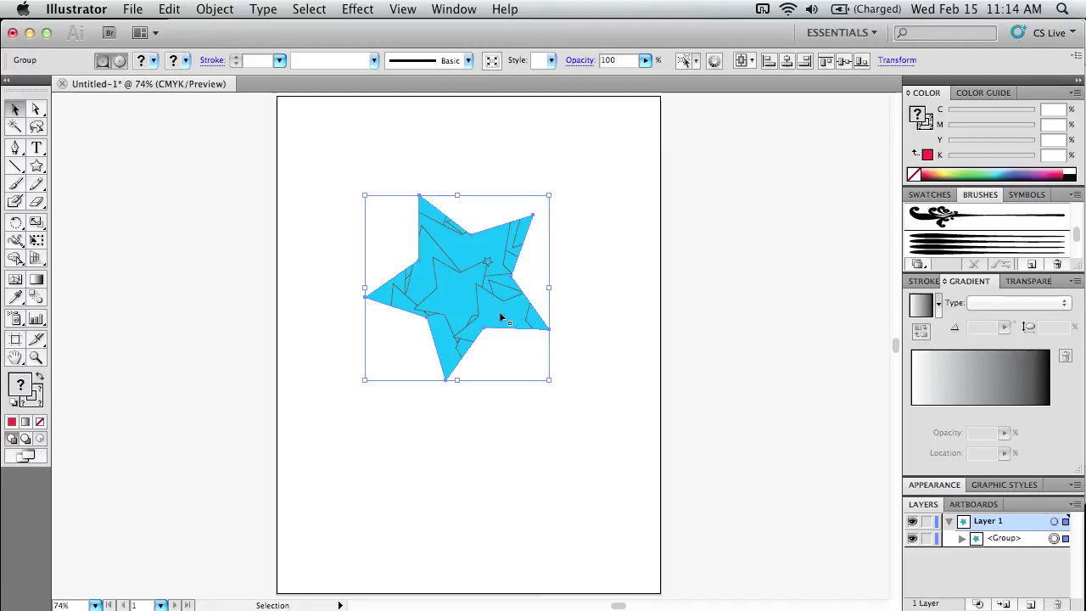
{"action": "left_click_drag", "start_coordinate": [499, 311], "coordinate": [464, 290]}
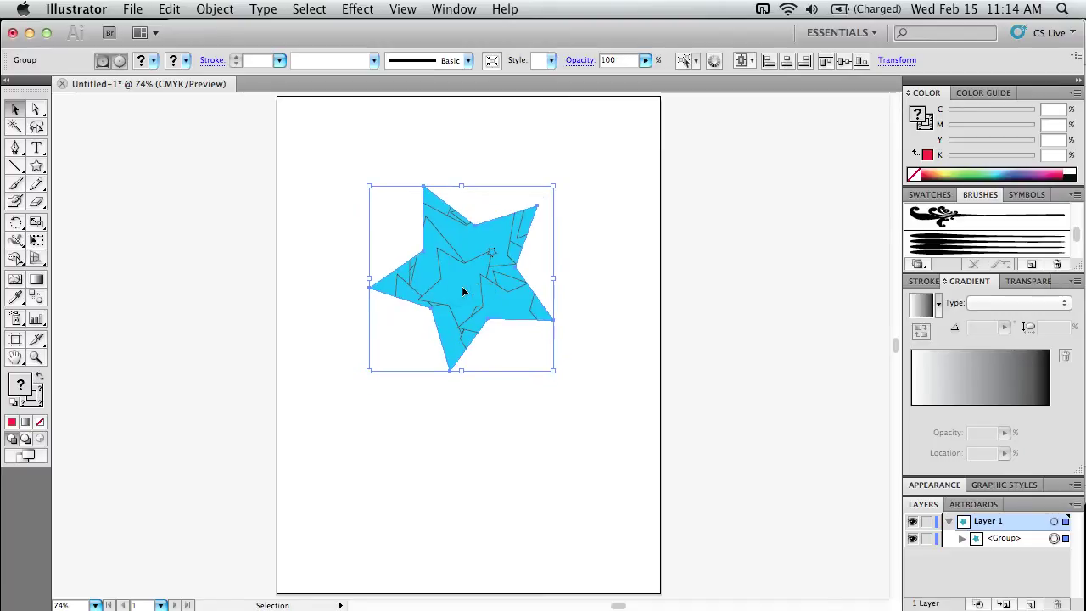
{"action": "left_click_drag", "start_coordinate": [598, 207], "coordinate": [302, 419]}
{"action": "key", "text": "Delete"}
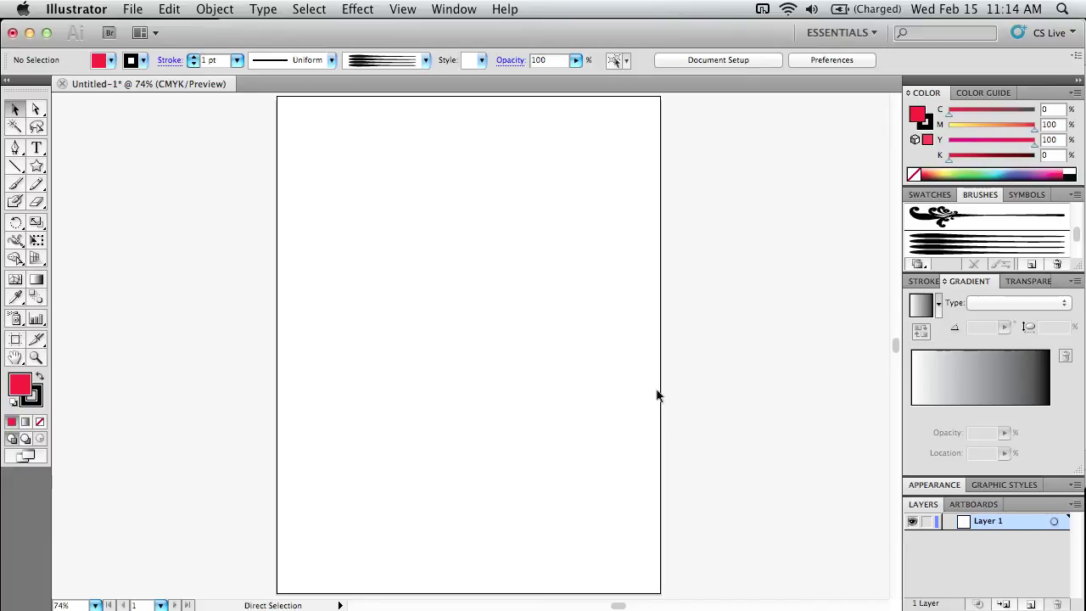
- Switch to Finder, bring Sloss_HDR_006.jpg from the SLOSS folder into the Illustrator document, and position it over the artboard
{"action": "key", "text": "super+Tab"}
{"action": "key", "text": "super+Tab"}
{"action": "key", "text": "super+shift+Tab"}
{"action": "key", "text": "super+shift+Tab"}
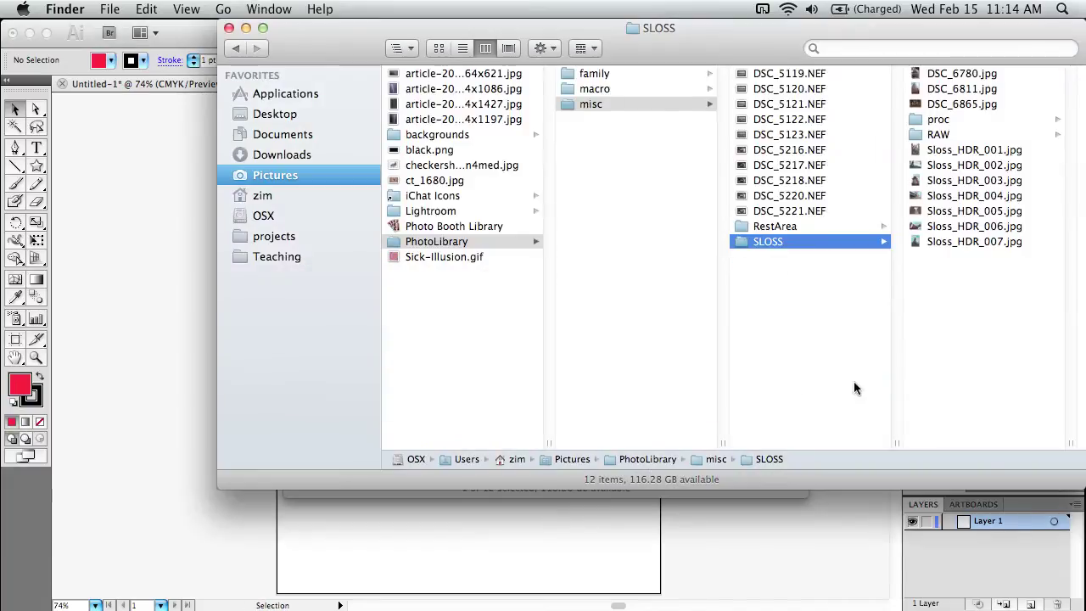
{"action": "left_click_drag", "start_coordinate": [974, 241], "coordinate": [485, 572]}
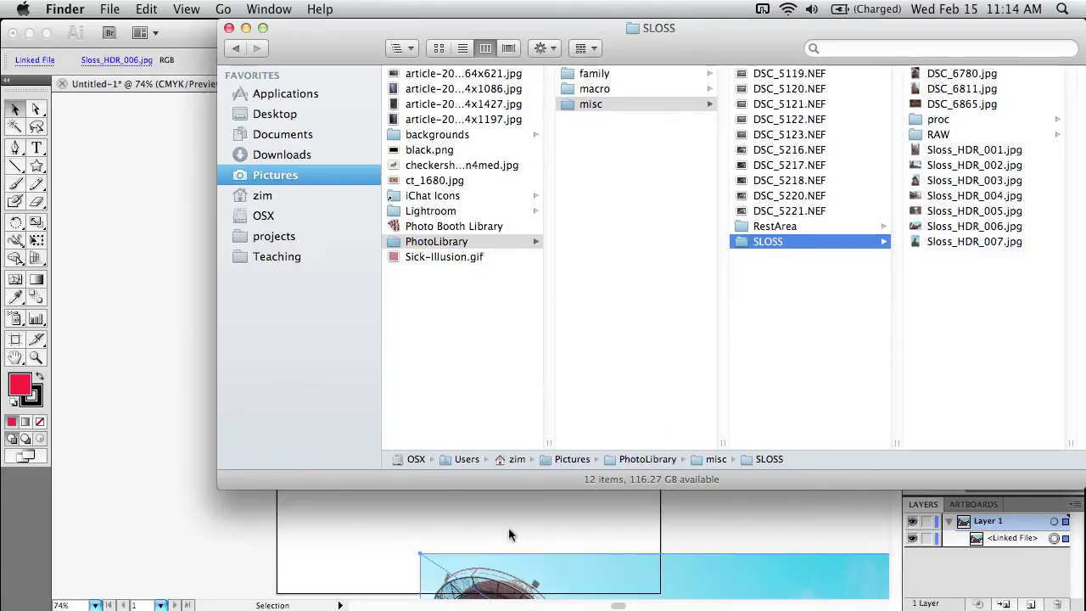
{"action": "left_click", "coordinate": [554, 551]}
{"action": "left_click_drag", "start_coordinate": [605, 582], "coordinate": [374, 158]}
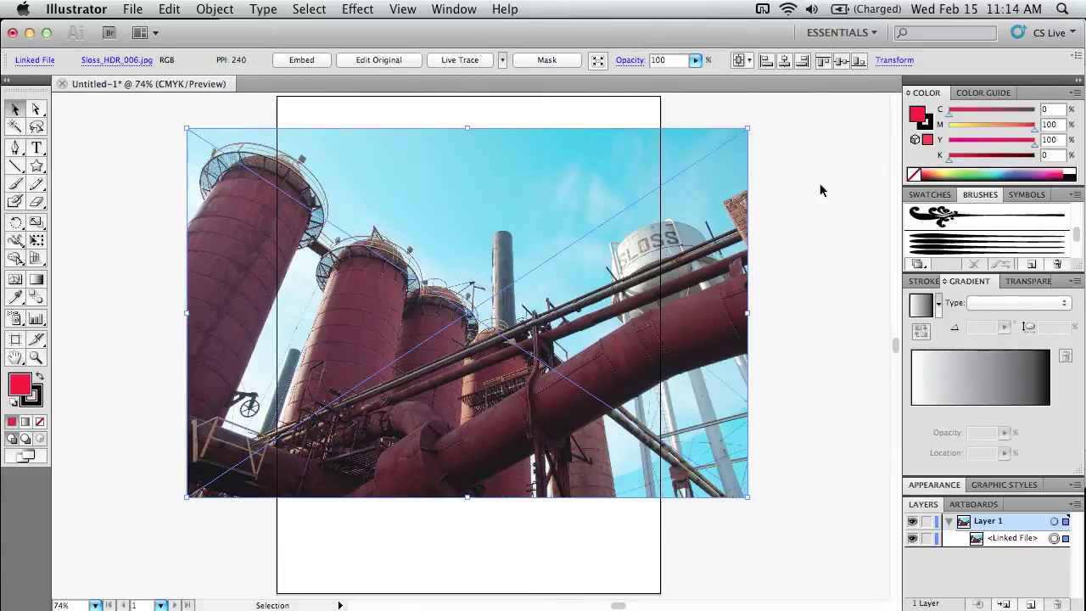
- Embed the linked photo in the document and shift it slightly sideways so its tanks move farther off the artboard
{"action": "left_click", "coordinate": [132, 8]}
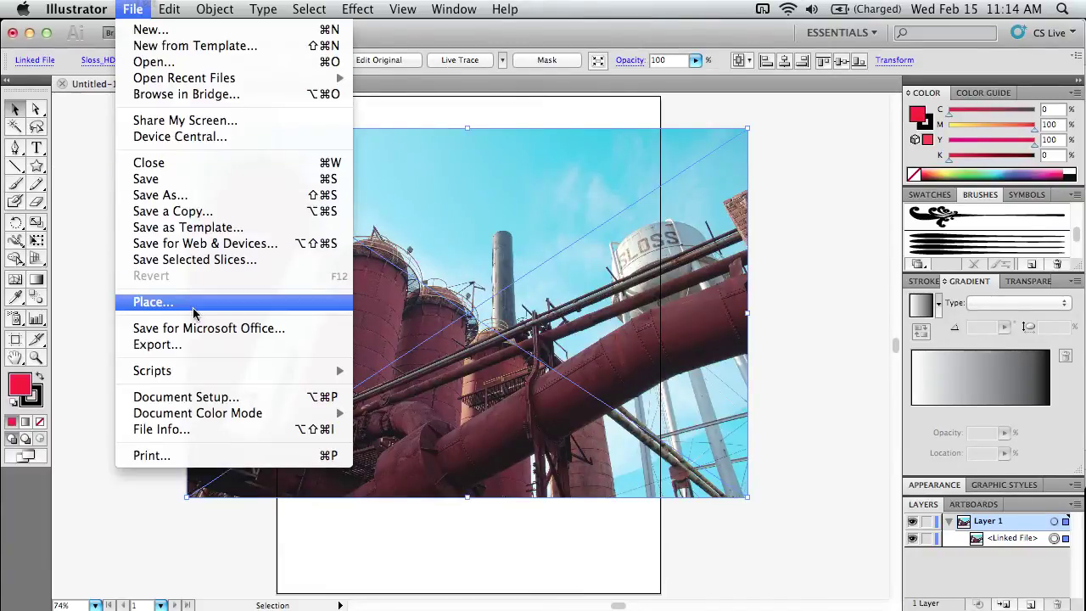
{"action": "left_click", "coordinate": [760, 384]}
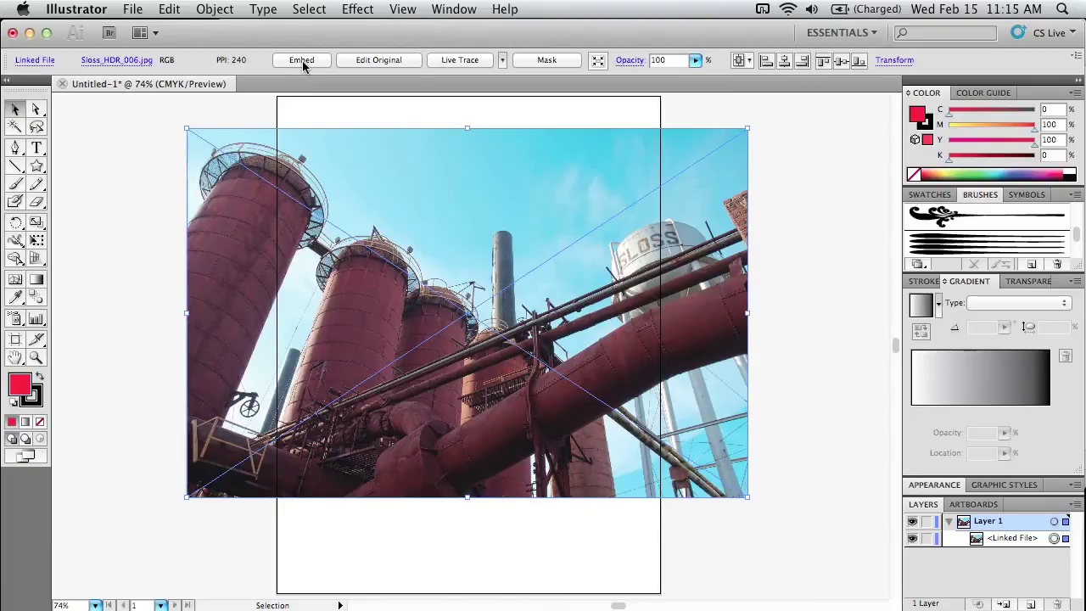
{"action": "left_click", "coordinate": [302, 61]}
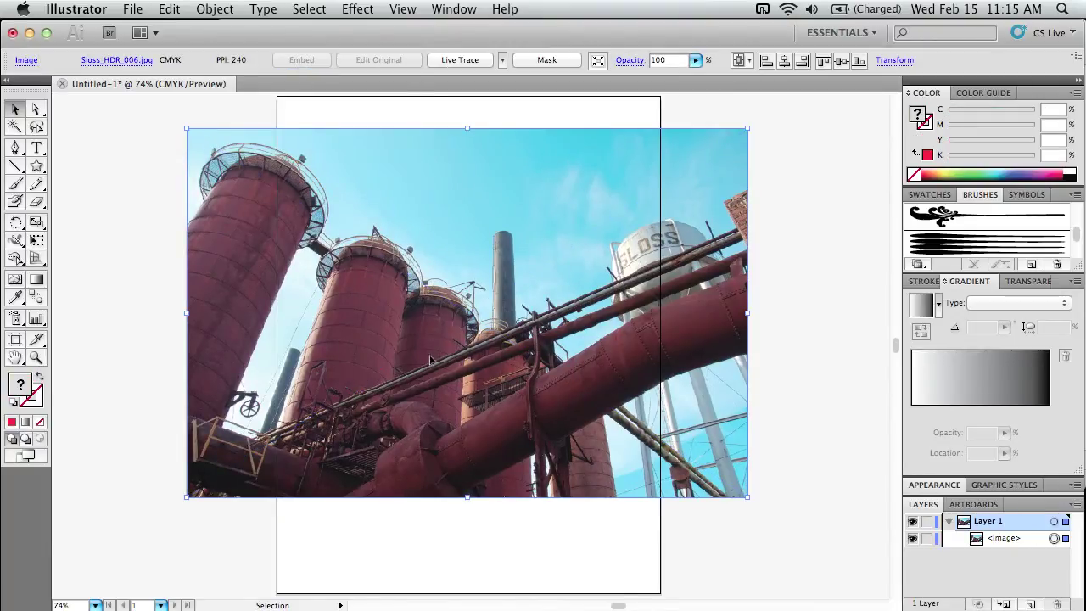
{"action": "left_click_drag", "start_coordinate": [430, 360], "coordinate": [407, 360]}
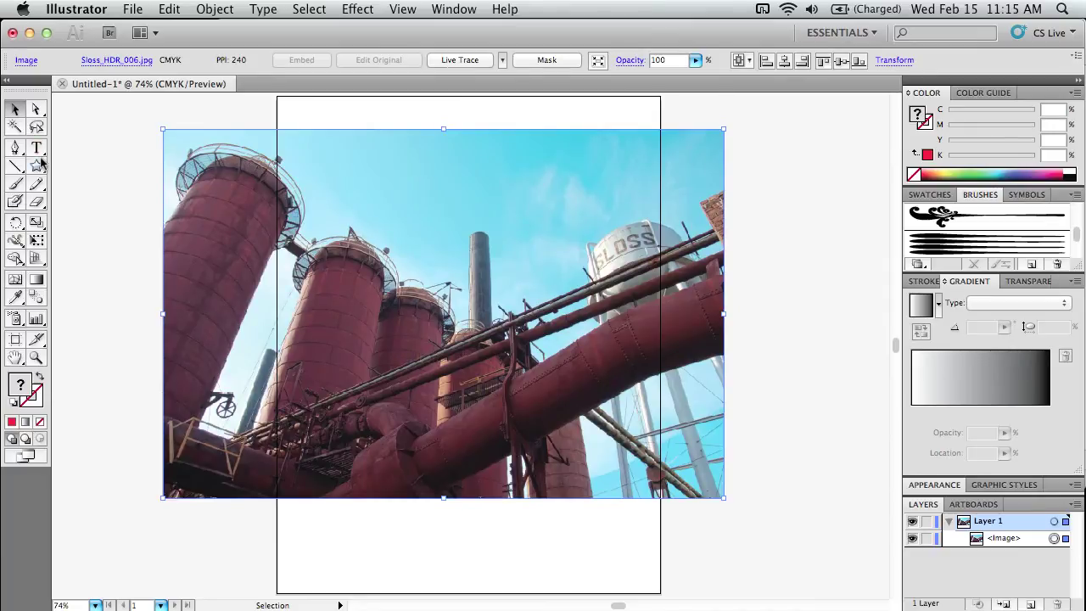
- Draw a tall red rectangle about 4 × 7.1 in over the water tower part of the photo
{"action": "left_click_drag", "start_coordinate": [38, 165], "coordinate": [68, 172]}
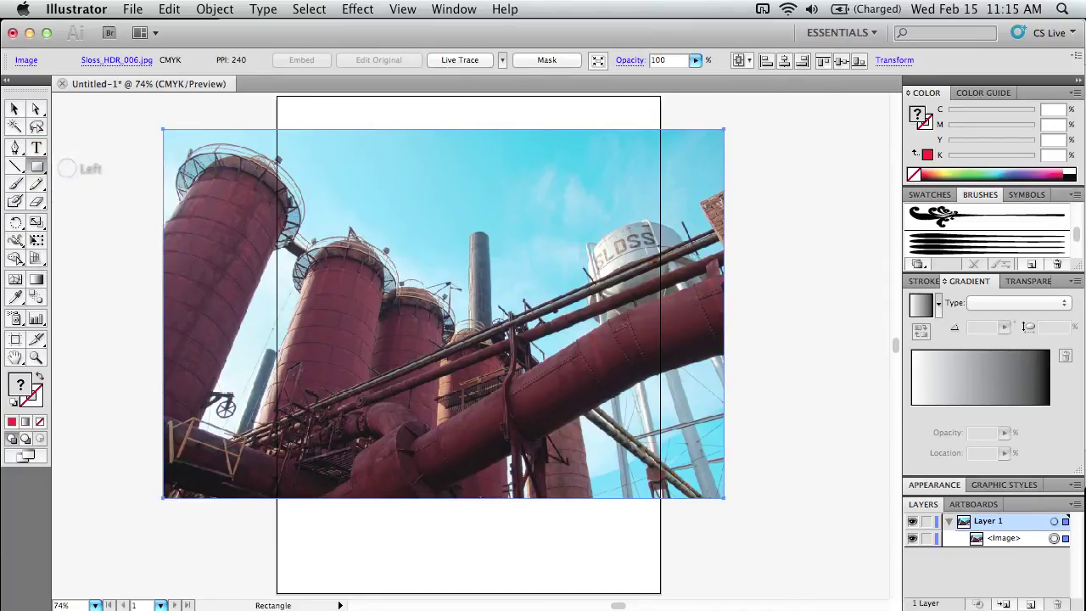
{"action": "left_click_drag", "start_coordinate": [523, 156], "coordinate": [703, 475]}
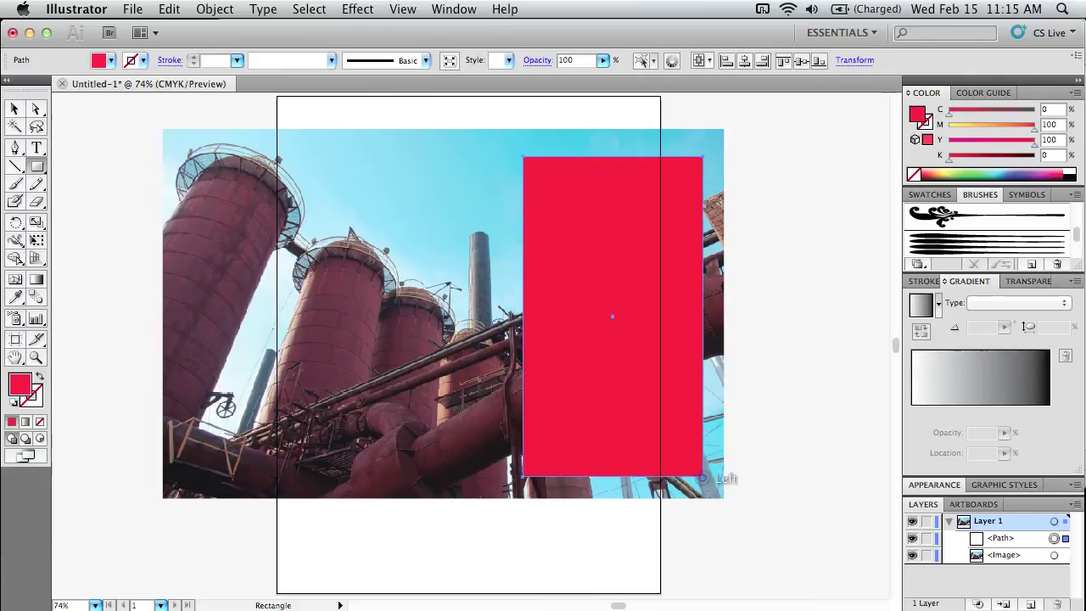
{"action": "left_click", "coordinate": [16, 110]}
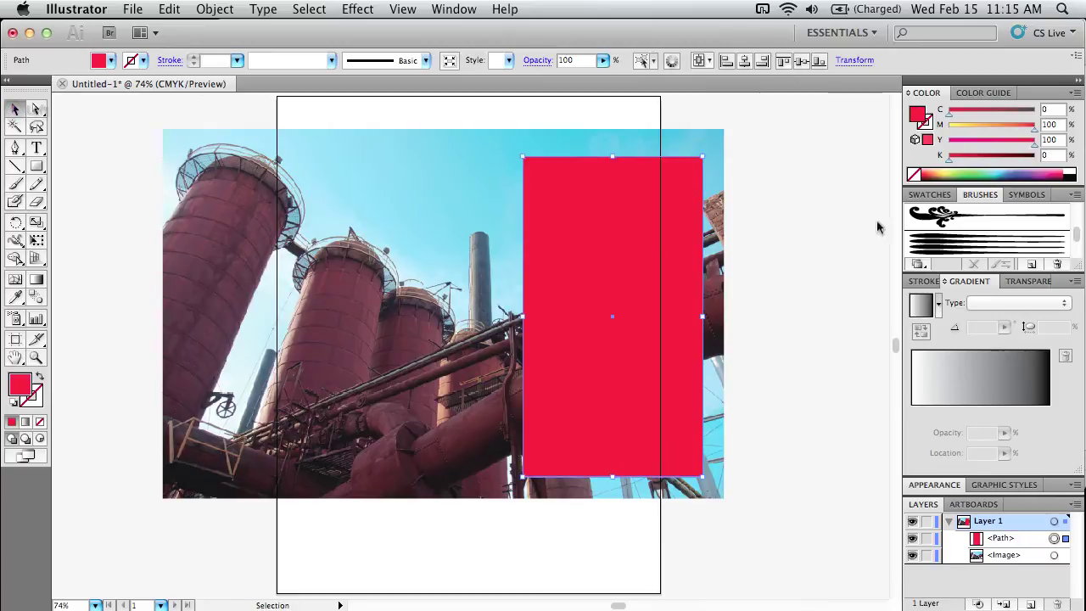
- Select the red rectangle together with the photo and make a clipping mask from them
{"action": "left_click_drag", "start_coordinate": [877, 224], "coordinate": [598, 296]}
{"action": "left_click", "coordinate": [208, 8]}
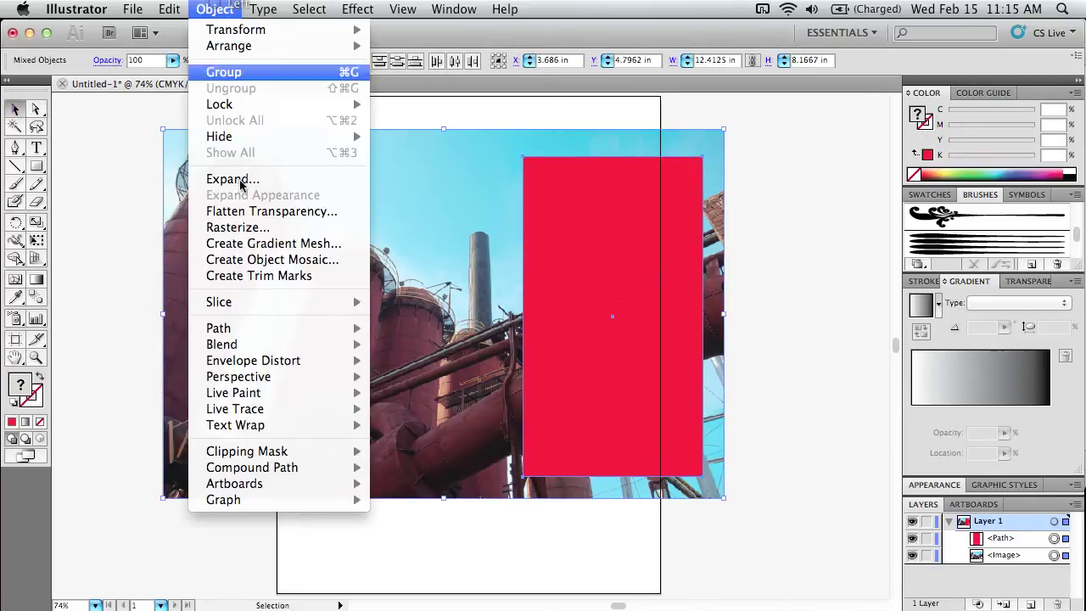
{"action": "mouse_move", "coordinate": [339, 451]}
{"action": "left_click", "coordinate": [392, 450]}
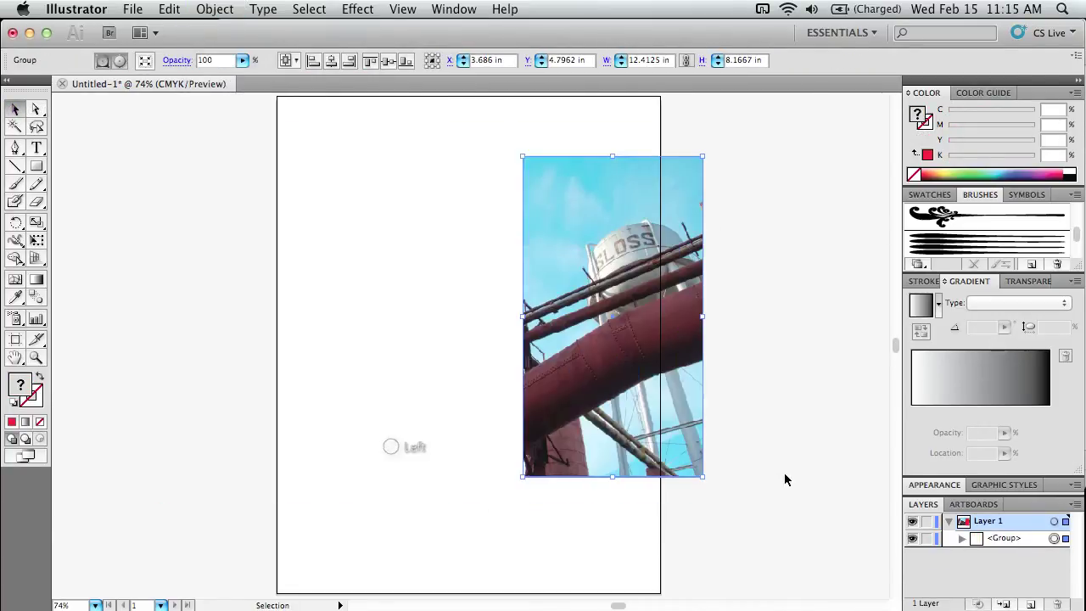
- Move the masked photo toward the artboard's middle and stretch it to a width of about 5.6 in
{"action": "left_click", "coordinate": [770, 438]}
{"action": "left_click", "coordinate": [517, 334]}
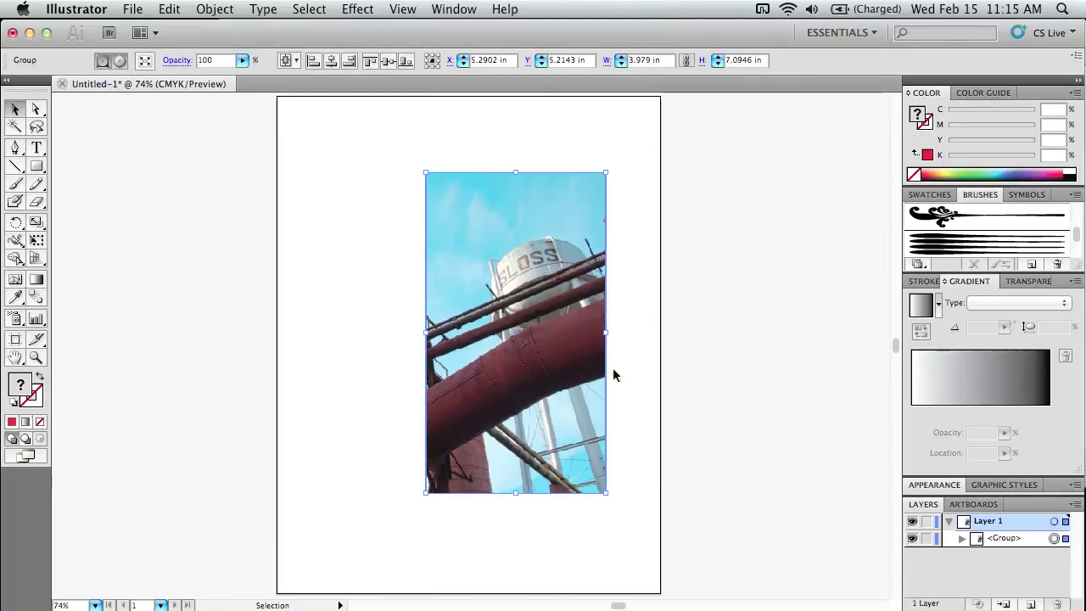
{"action": "left_click_drag", "start_coordinate": [606, 333], "coordinate": [679, 318]}
{"action": "left_click", "coordinate": [685, 501]}
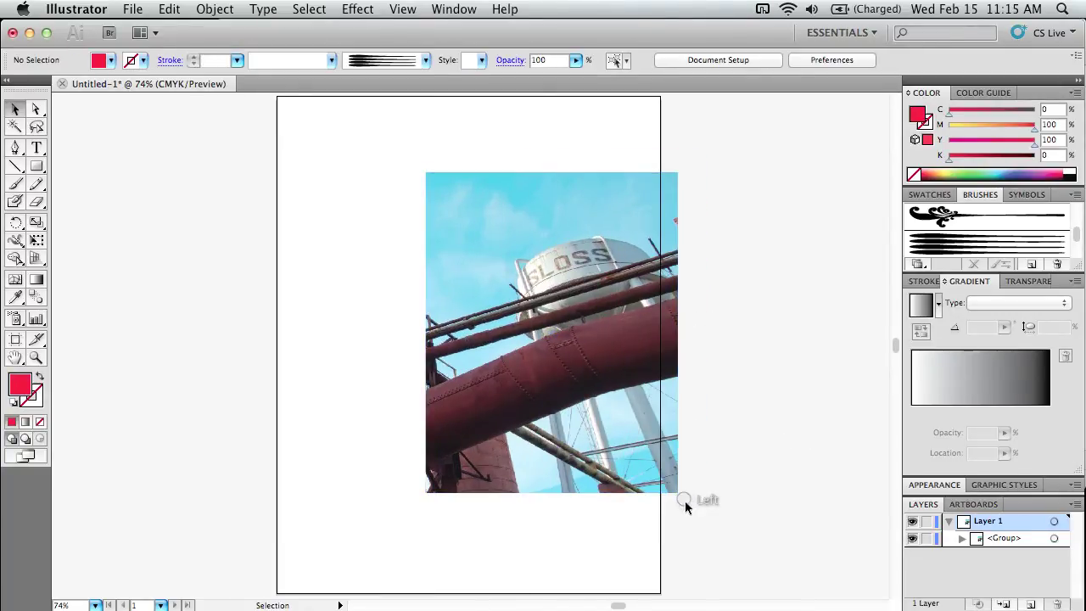
- Try rotating the masked photo, and undo the rotation, the stretch and the move
{"action": "key", "text": "ctrl+z"}
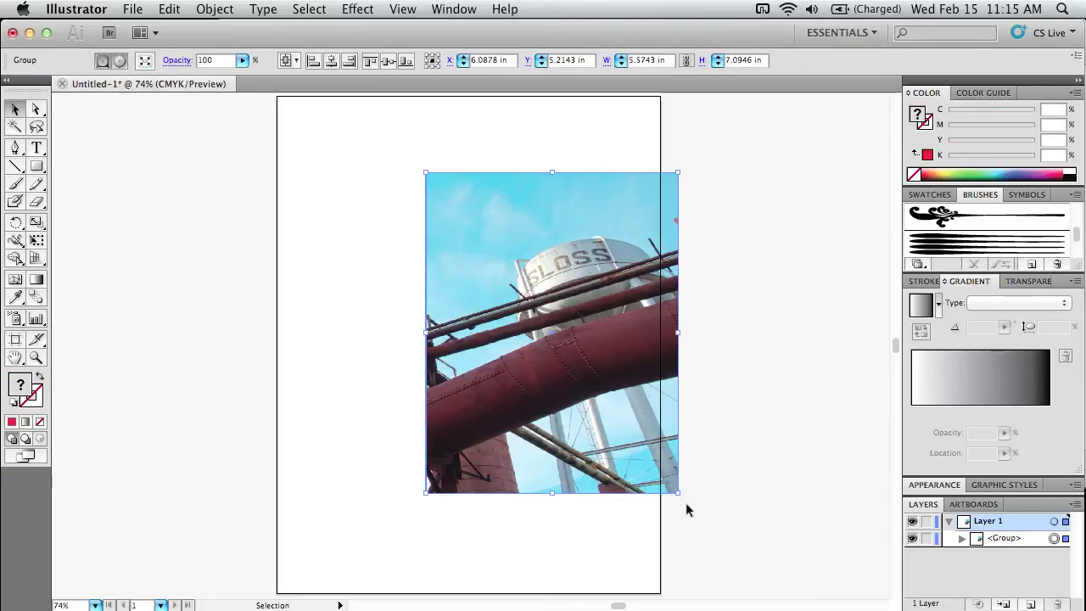
{"action": "left_click_drag", "start_coordinate": [683, 500], "coordinate": [733, 346]}
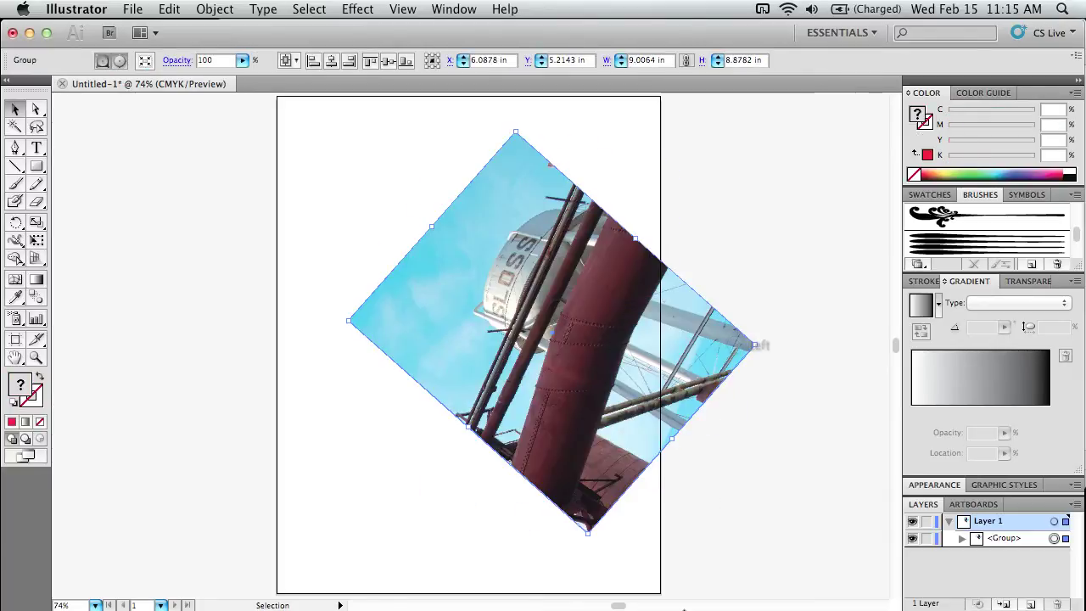
{"action": "key", "text": "ctrl+z"}
{"action": "key", "text": "ctrl+z"}
{"action": "key", "text": "ctrl+z"}
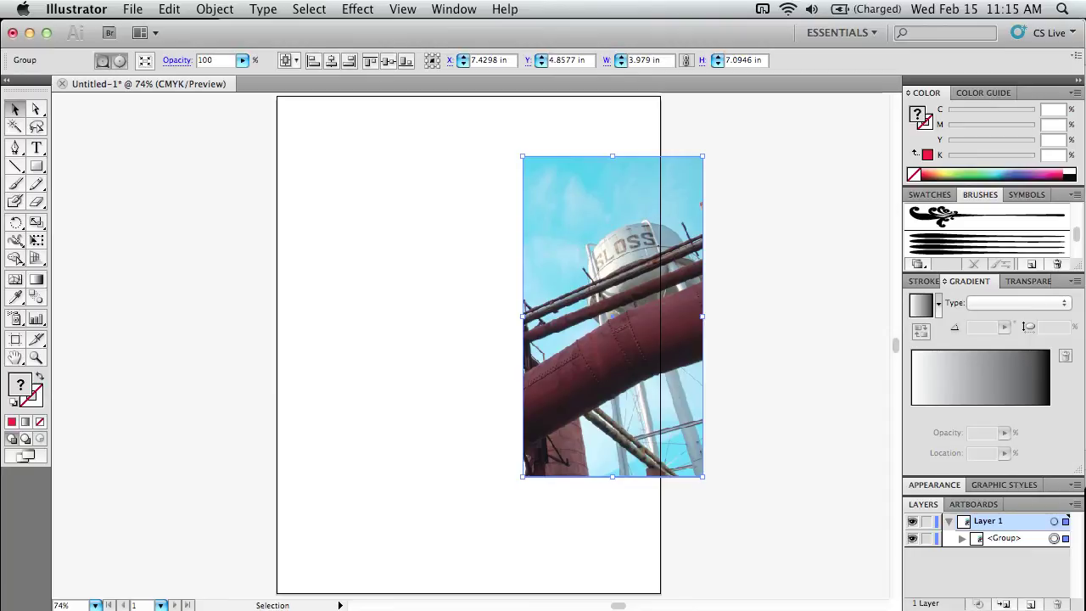
- Release the photo's clipping mask and delete the red rectangle
{"action": "left_click", "coordinate": [800, 451]}
{"action": "left_click", "coordinate": [601, 366]}
{"action": "key", "text": "super+alt+7"}
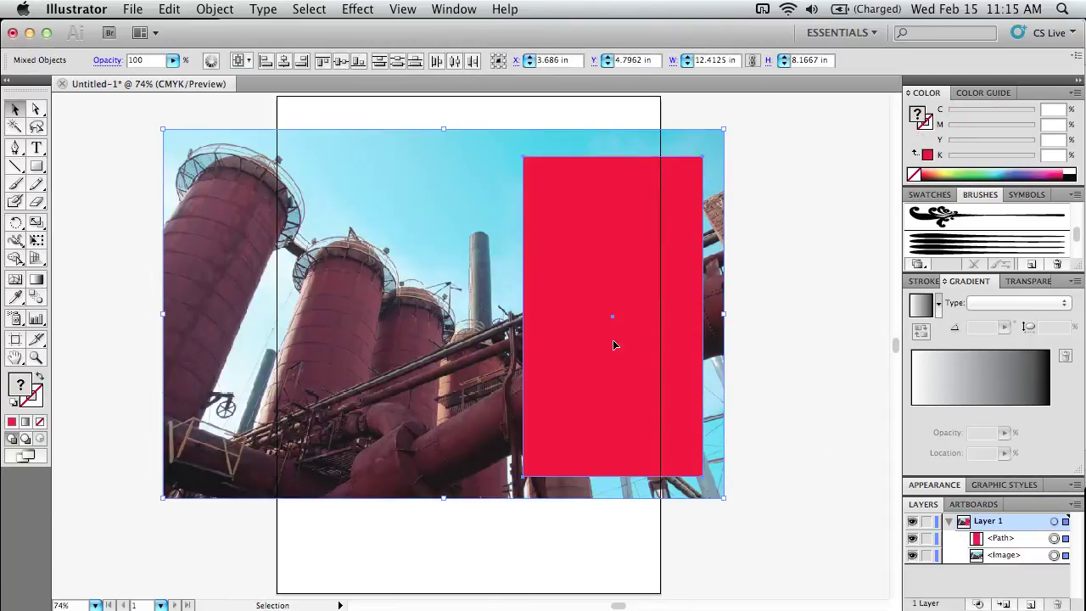
{"action": "left_click", "coordinate": [628, 347]}
{"action": "key", "text": "BackSpace"}
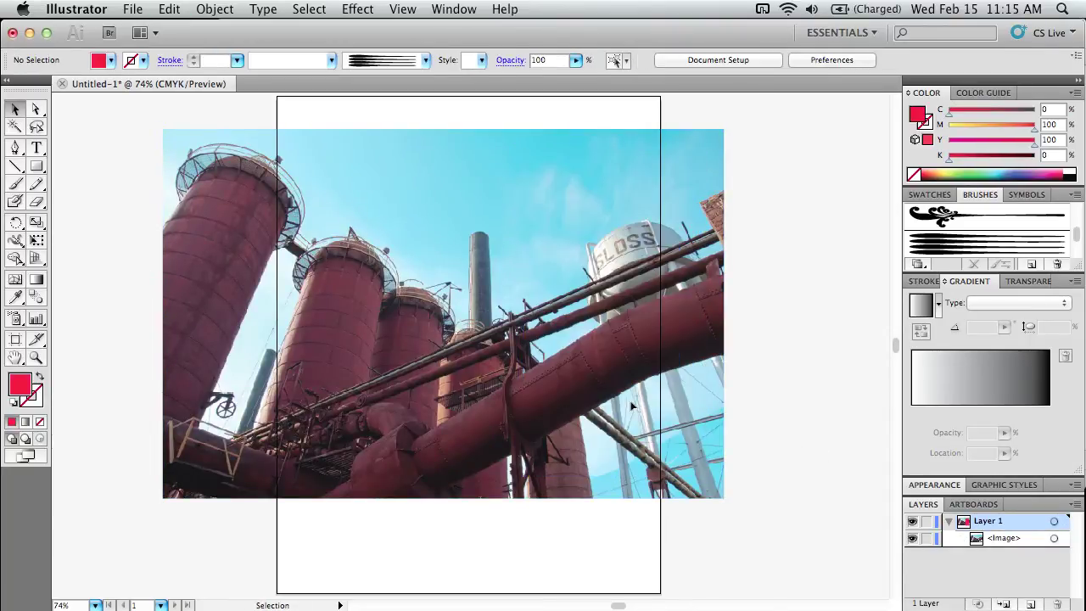
- Draw a tall red rounded rectangle over the water tower part of the photo
{"action": "left_click_drag", "start_coordinate": [36, 166], "coordinate": [72, 191]}
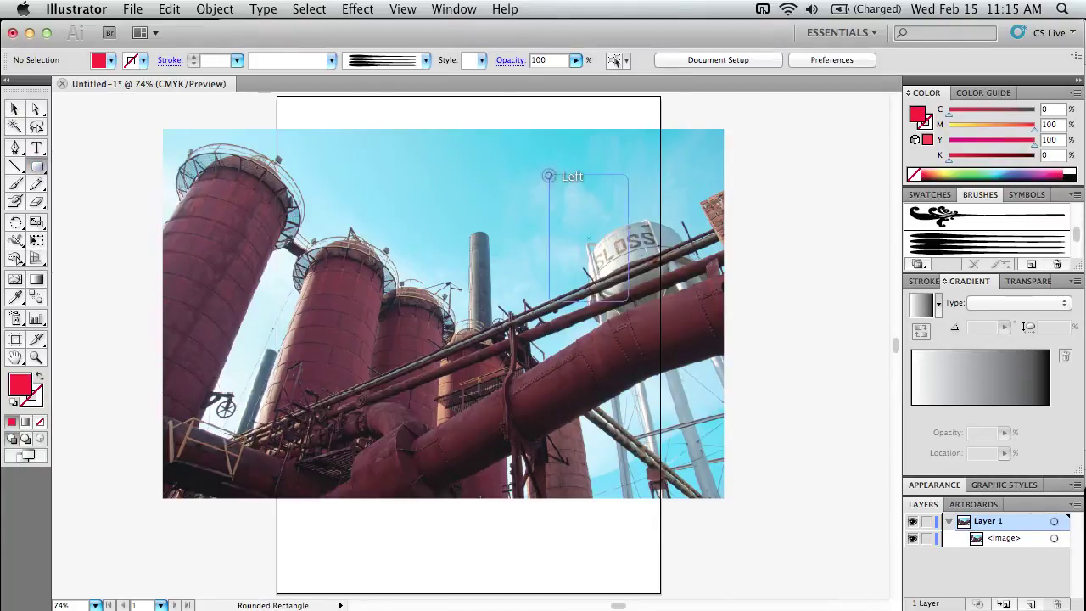
{"action": "left_click_drag", "start_coordinate": [550, 176], "coordinate": [703, 442]}
{"action": "left_click", "coordinate": [15, 109]}
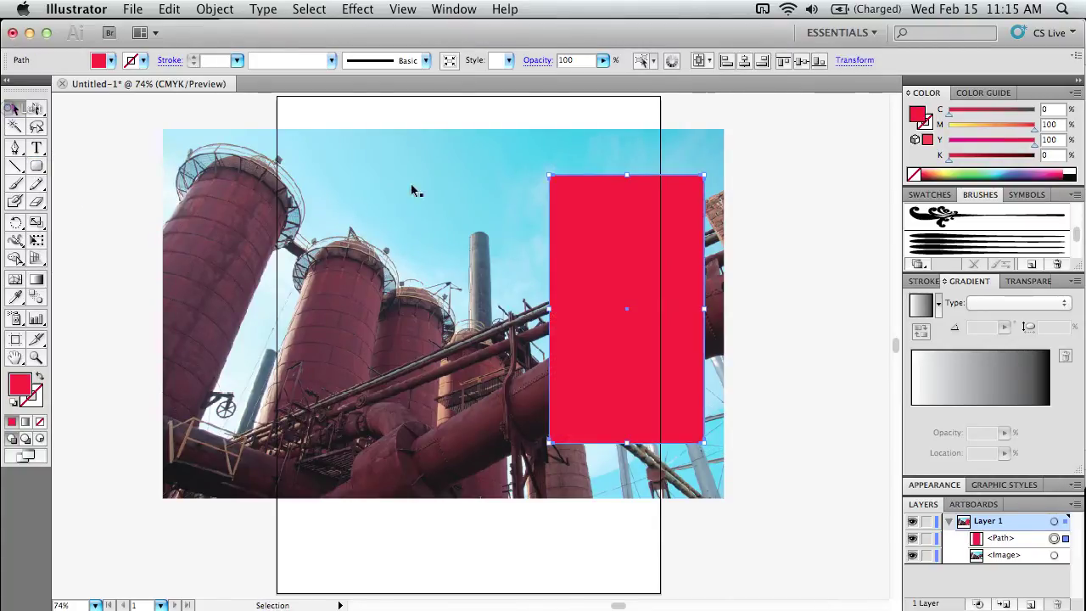
- Select the rounded rectangle together with the photo and make a clipping mask from them
{"action": "left_click_drag", "start_coordinate": [748, 238], "coordinate": [563, 373]}
{"action": "left_click", "coordinate": [217, 9]}
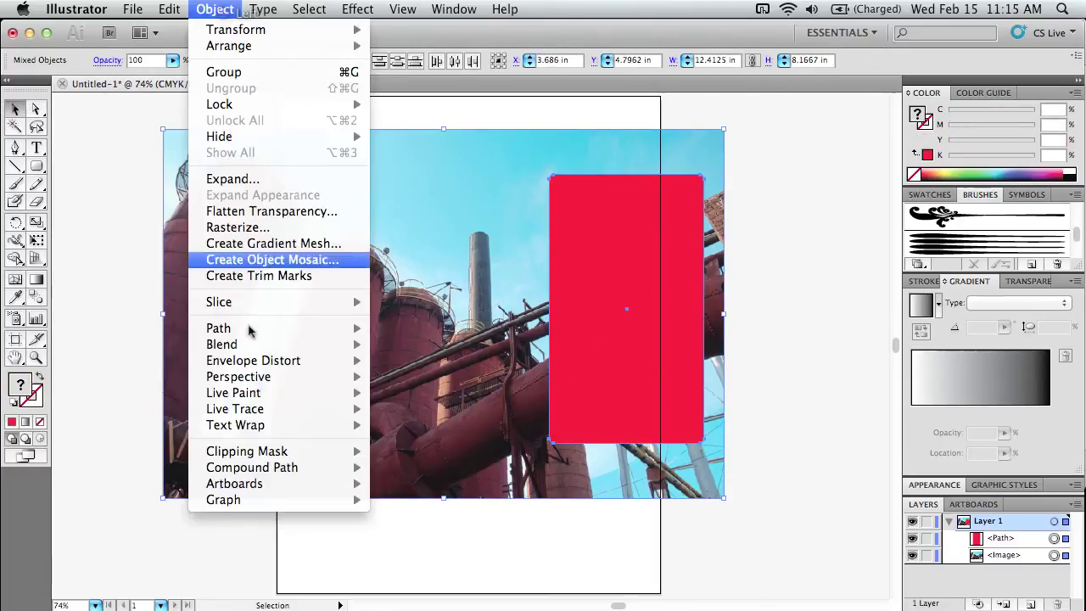
{"action": "mouse_move", "coordinate": [276, 449]}
{"action": "left_click", "coordinate": [441, 449]}
{"action": "left_click", "coordinate": [765, 345]}
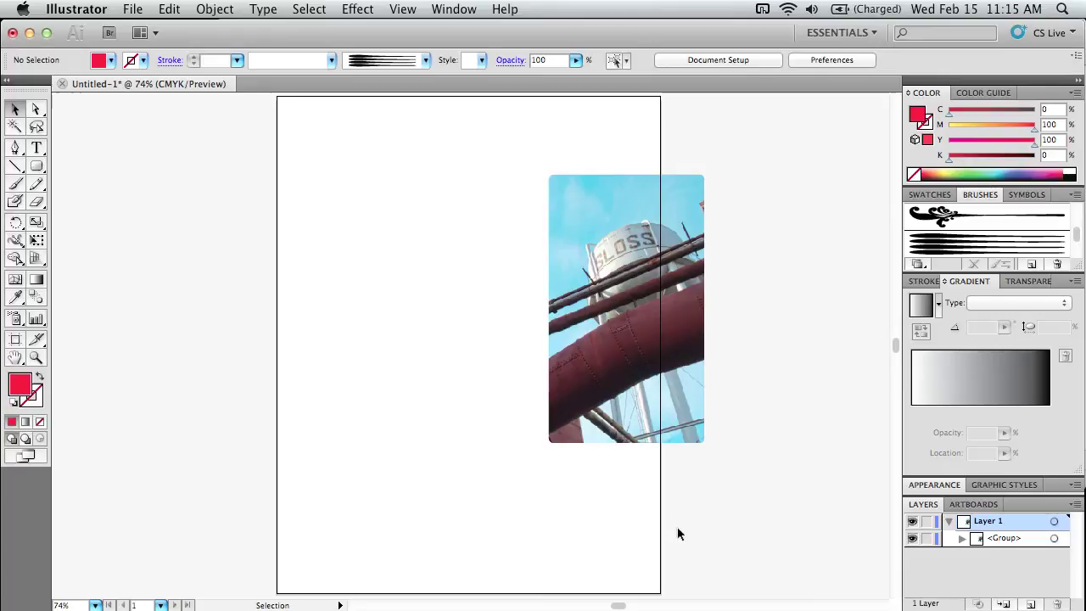
- Undo the clipping mask and delete the red rounded rectangle from the photo
{"action": "key", "text": "super+z"}
{"action": "left_click", "coordinate": [762, 260]}
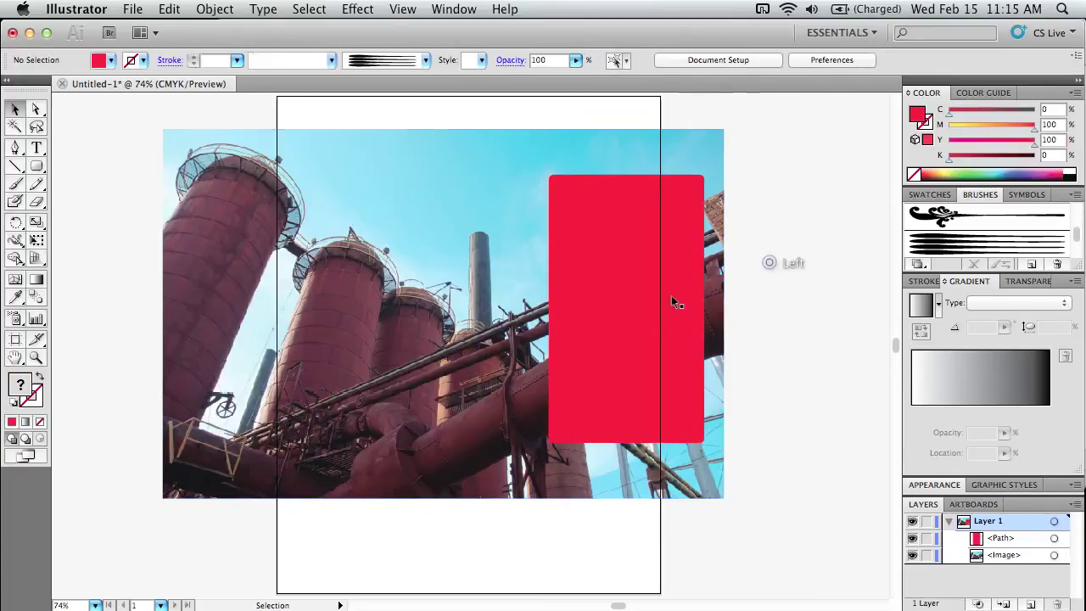
{"action": "left_click", "coordinate": [574, 339]}
{"action": "key", "text": "Delete"}
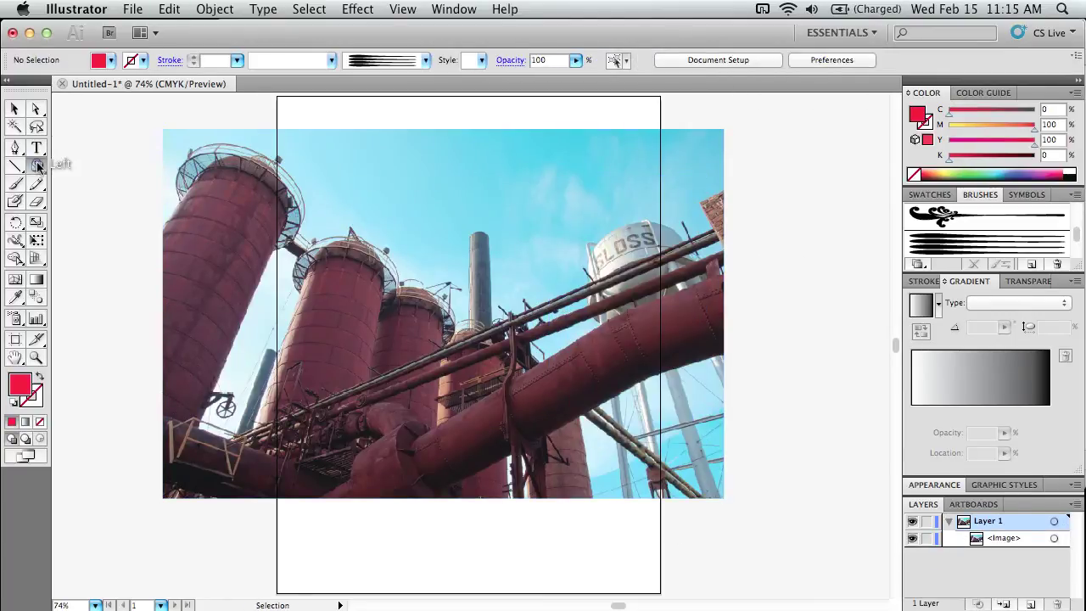
- Draw a closed, straight-sided red Pen shape over the photo, with a jagged upper edge and a wide body covering the central towers and pipes
{"action": "left_click_drag", "start_coordinate": [37, 166], "coordinate": [100, 242]}
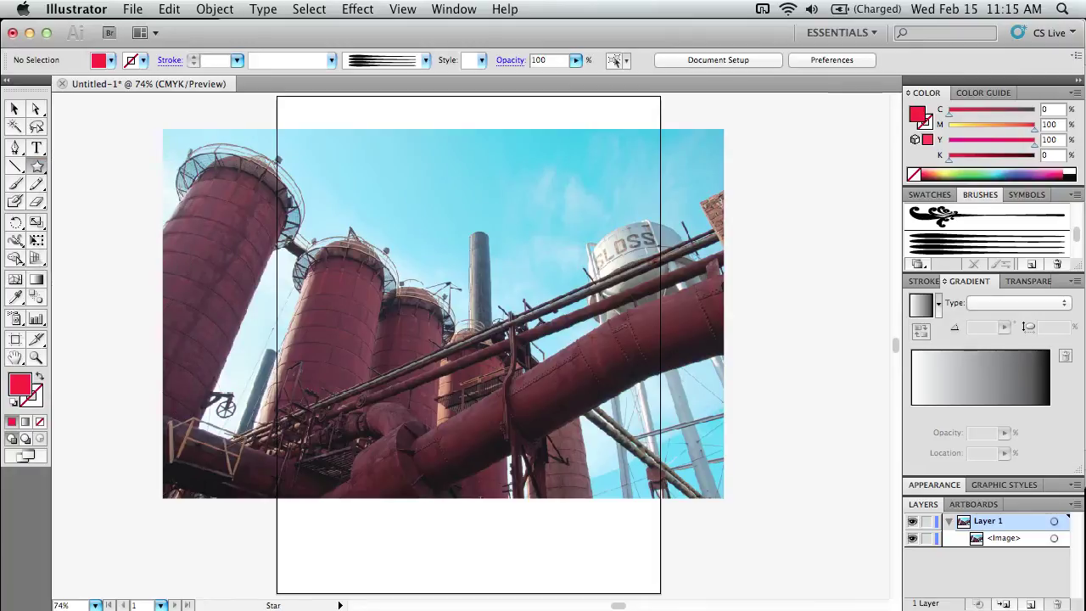
{"action": "left_click", "coordinate": [310, 170]}
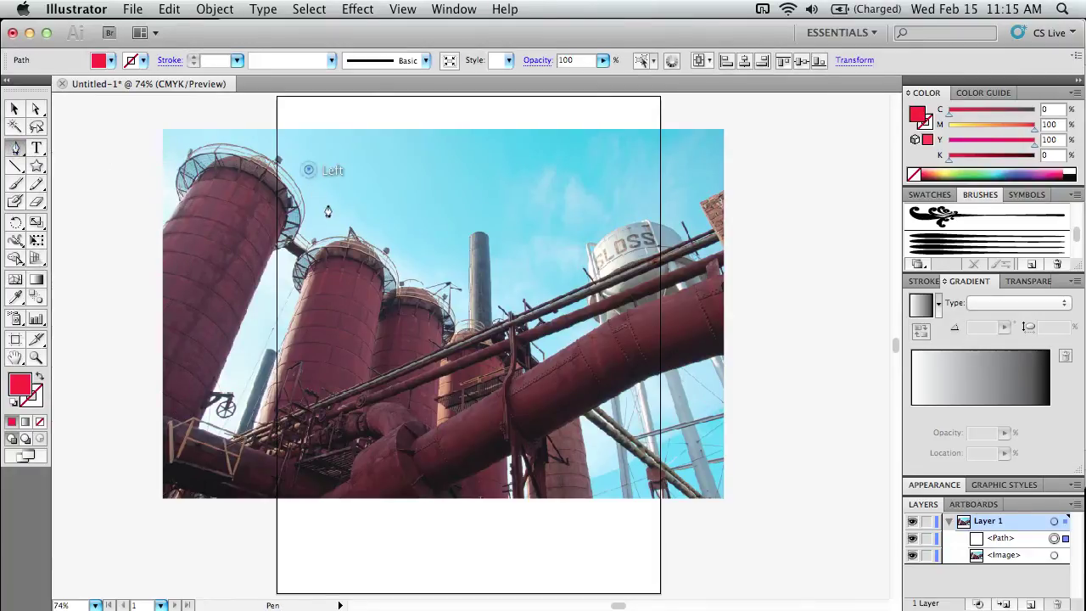
{"action": "left_click", "coordinate": [325, 209]}
{"action": "left_click", "coordinate": [396, 210]}
{"action": "left_click", "coordinate": [435, 257]}
{"action": "left_click", "coordinate": [467, 207]}
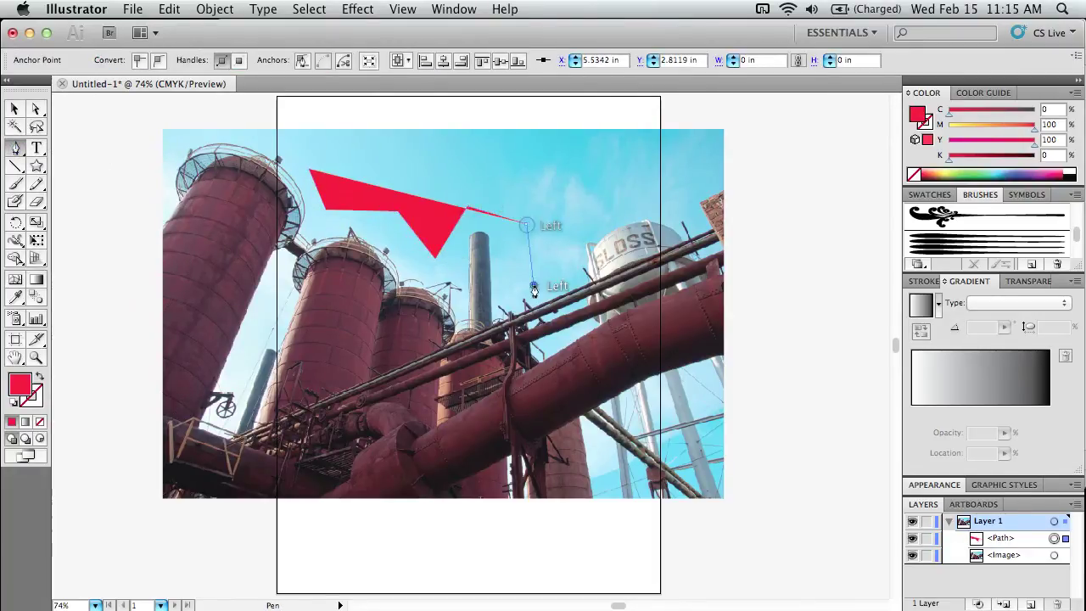
{"action": "left_click", "coordinate": [526, 224]}
{"action": "left_click", "coordinate": [533, 283]}
{"action": "left_click", "coordinate": [581, 208]}
{"action": "left_click", "coordinate": [658, 190]}
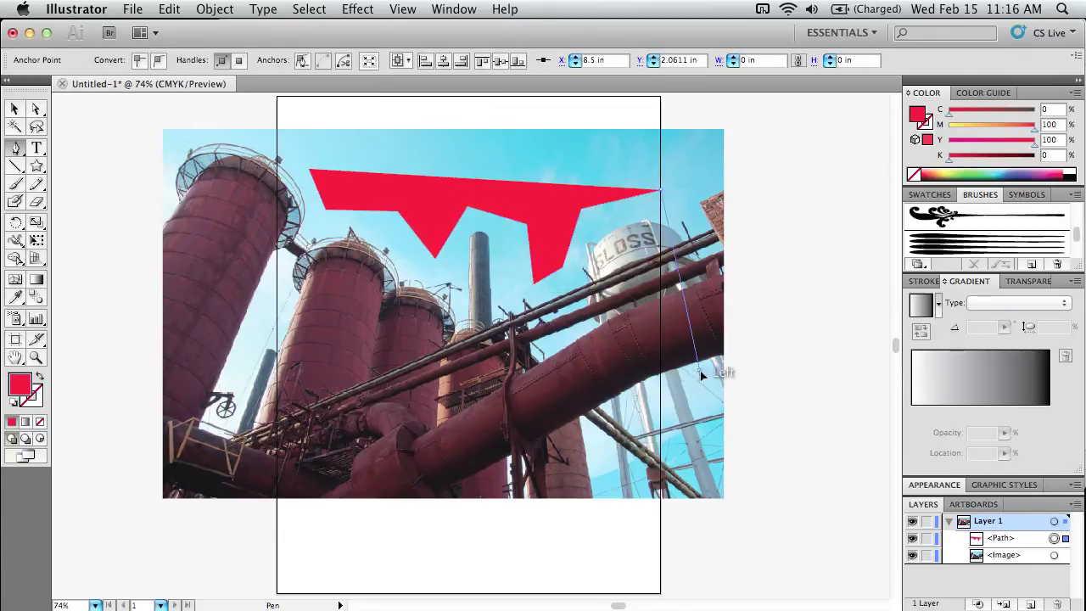
{"action": "left_click", "coordinate": [699, 370]}
{"action": "left_click", "coordinate": [505, 469]}
{"action": "left_click", "coordinate": [268, 459]}
{"action": "left_click", "coordinate": [184, 215]}
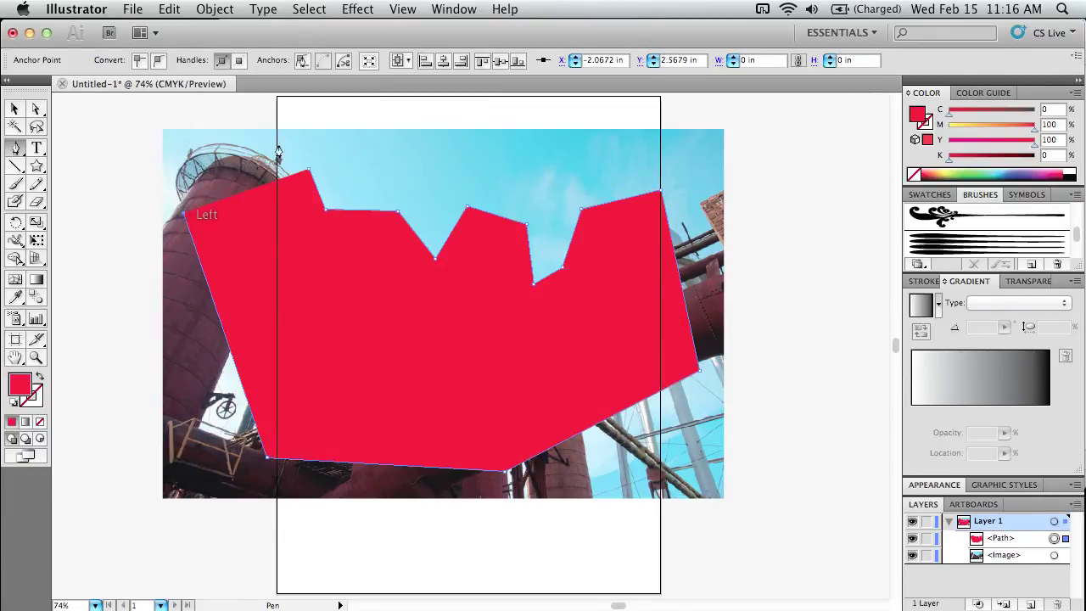
{"action": "left_click", "coordinate": [232, 134]}
{"action": "left_click", "coordinate": [308, 170]}
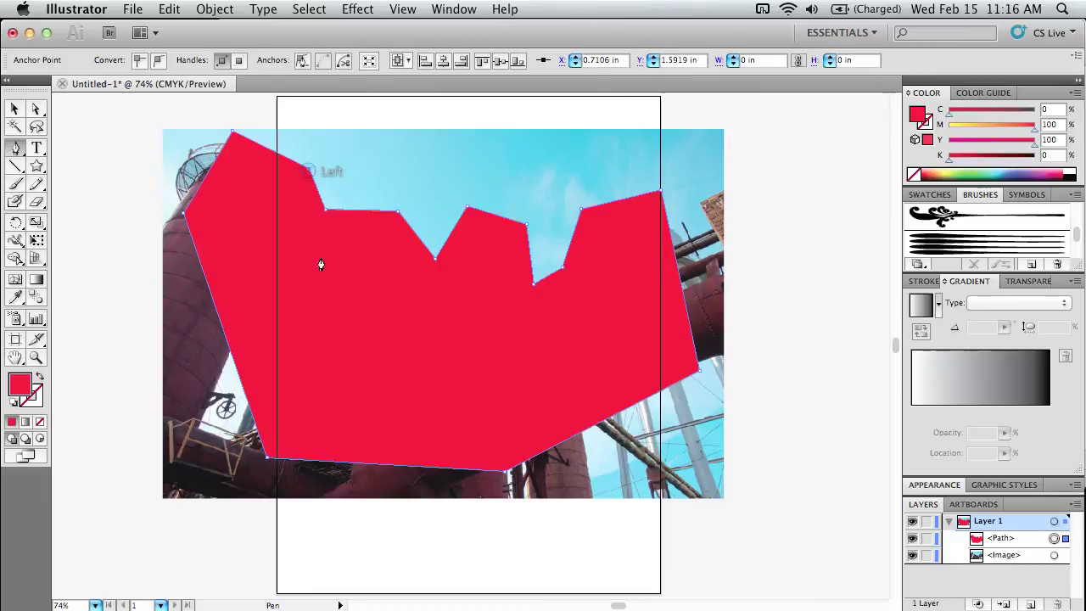
- Select the freeform red shape together with the photo, make a clipping mask from them, and deselect
{"action": "left_click", "coordinate": [14, 109]}
{"action": "left_click_drag", "start_coordinate": [807, 235], "coordinate": [546, 416]}
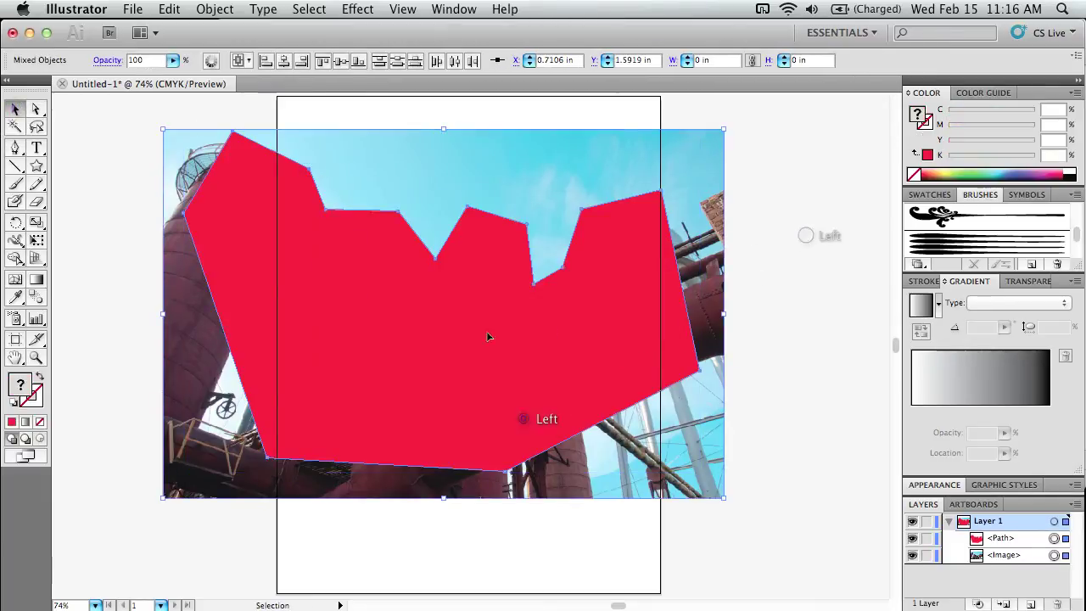
{"action": "left_click", "coordinate": [213, 8]}
{"action": "mouse_move", "coordinate": [280, 450]}
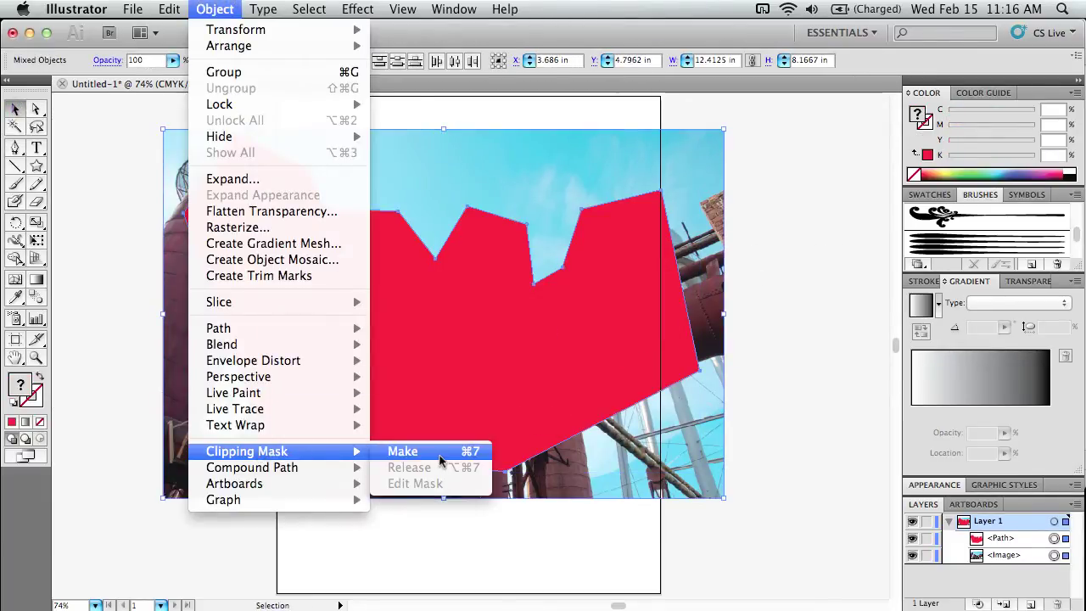
{"action": "left_click", "coordinate": [405, 450]}
{"action": "left_click", "coordinate": [488, 533]}
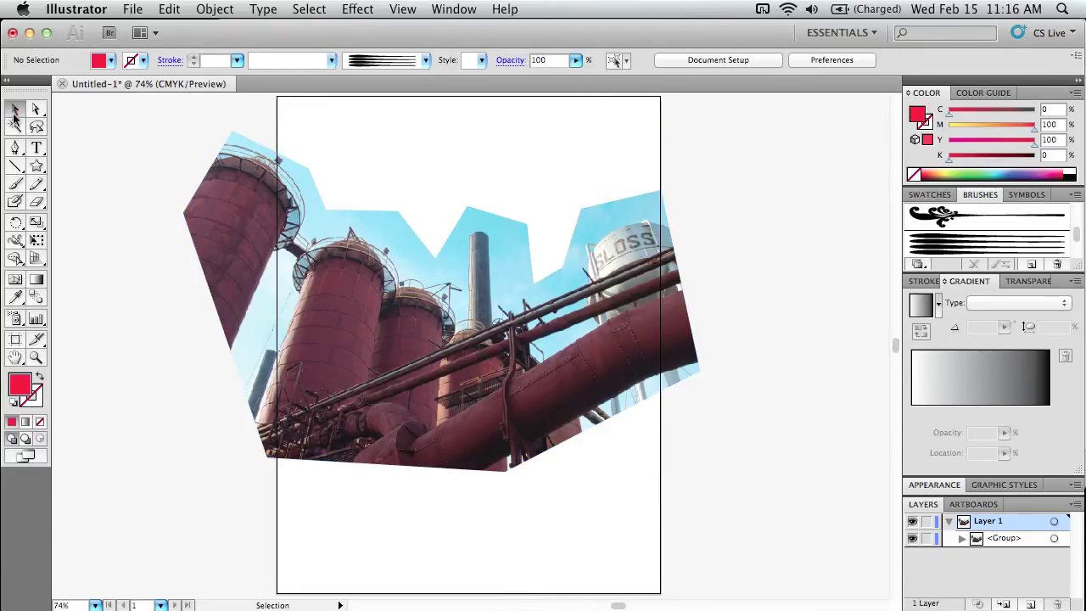
- Delete the clipped photo and draw several overlapping red stars of different sizes and rotations across the artboard
{"action": "left_click_drag", "start_coordinate": [805, 212], "coordinate": [308, 576]}
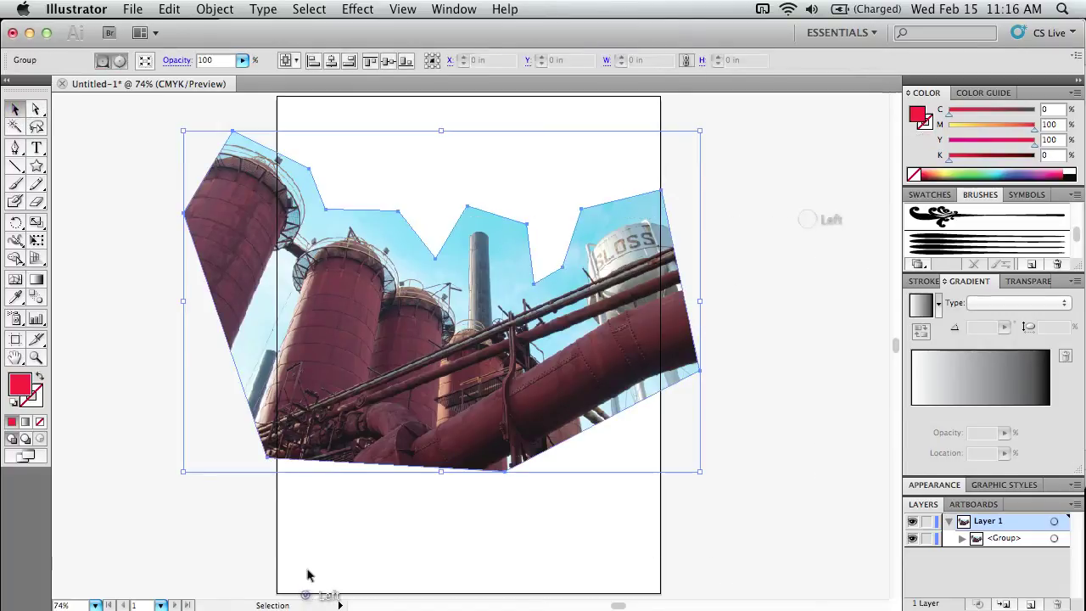
{"action": "key", "text": "Delete"}
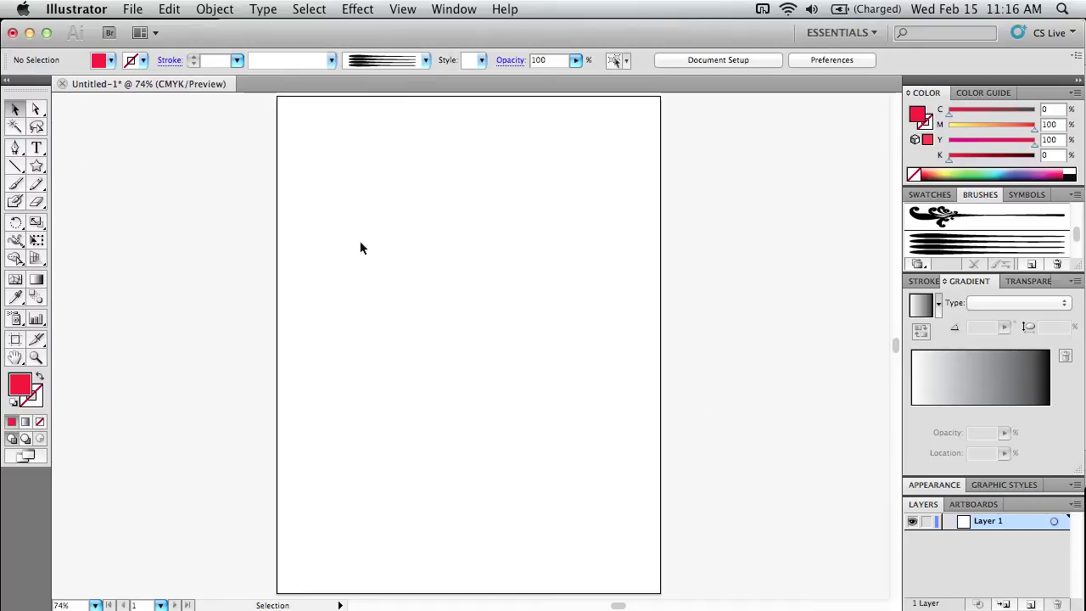
{"action": "left_click", "coordinate": [37, 167]}
{"action": "left_click_drag", "start_coordinate": [349, 337], "coordinate": [438, 420]}
{"action": "left_click_drag", "start_coordinate": [513, 272], "coordinate": [576, 462]}
{"action": "mouse_move", "coordinate": [538, 382]}
{"action": "left_mouse_down"}
{"action": "mouse_move", "coordinate": [608, 477]}
{"action": "mouse_move", "coordinate": [551, 395]}
{"action": "left_mouse_up"}
{"action": "left_click_drag", "start_coordinate": [407, 365], "coordinate": [466, 386]}
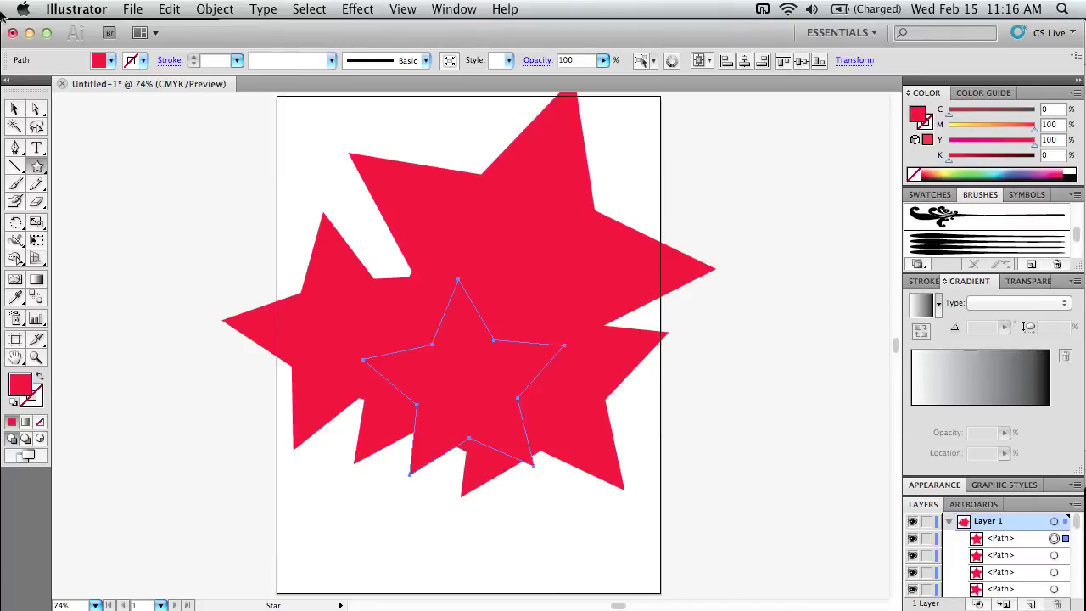
- Select all the red stars and give them a black stroke
{"action": "left_click", "coordinate": [13, 108]}
{"action": "left_click", "coordinate": [161, 179]}
{"action": "left_click_drag", "start_coordinate": [716, 151], "coordinate": [287, 464]}
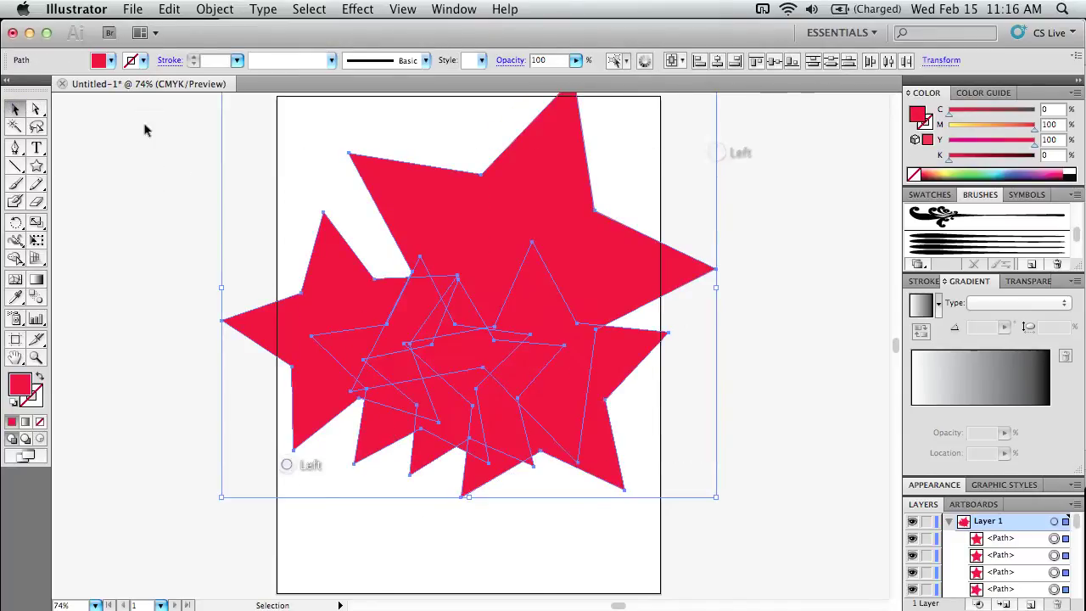
{"action": "left_click", "coordinate": [144, 59]}
{"action": "left_click", "coordinate": [41, 76]}
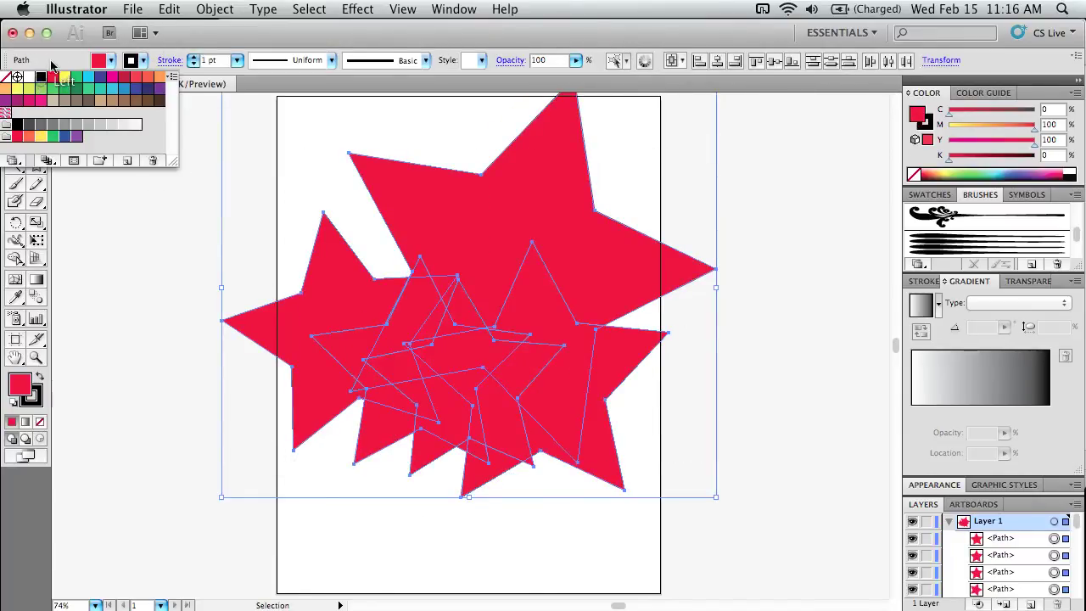
{"action": "left_click", "coordinate": [155, 340]}
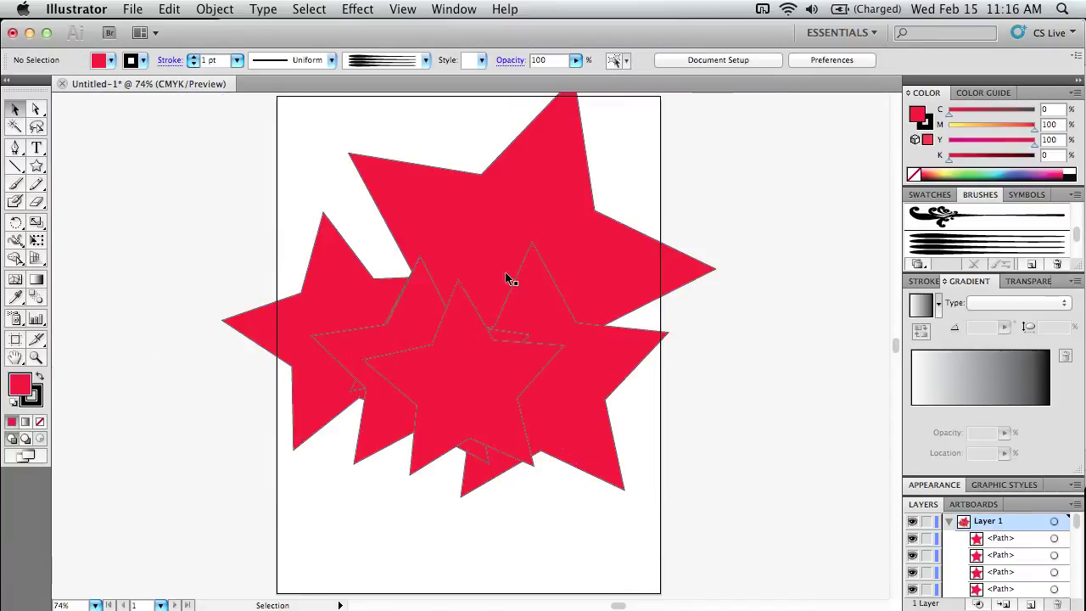
- Set the fill to green and draw a large star over the middle of the red stars
{"action": "left_click", "coordinate": [36, 167]}
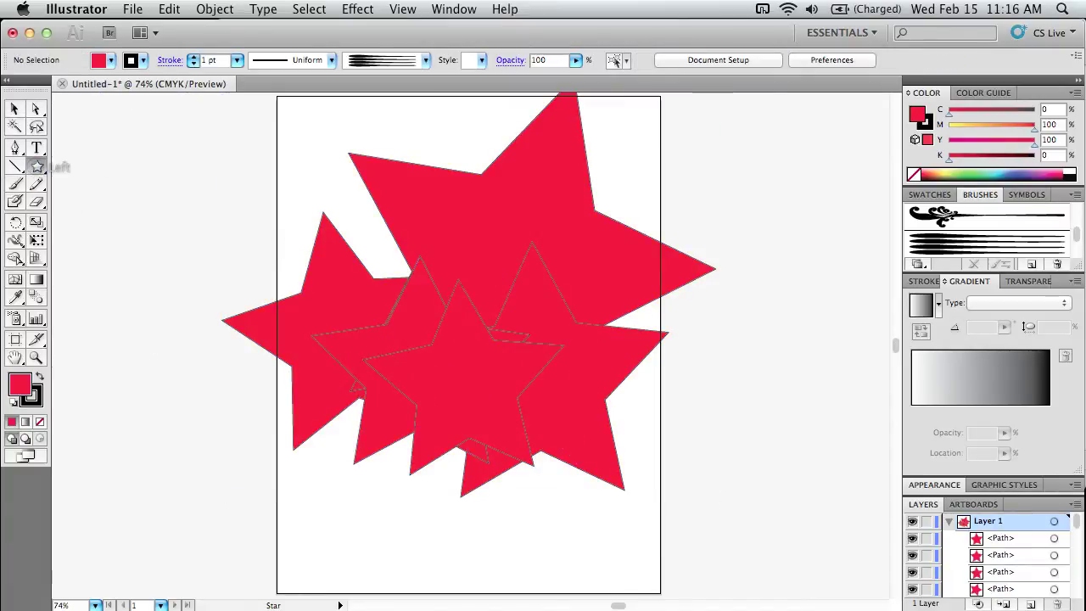
{"action": "left_click", "coordinate": [111, 59]}
{"action": "left_click", "coordinate": [77, 77]}
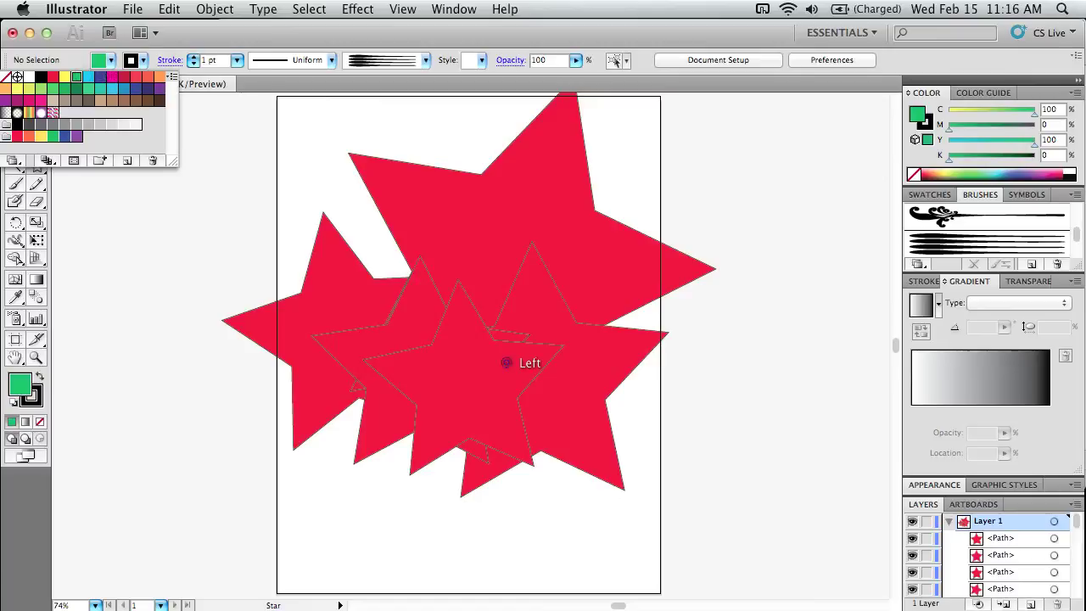
{"action": "left_click_drag", "start_coordinate": [475, 332], "coordinate": [434, 208]}
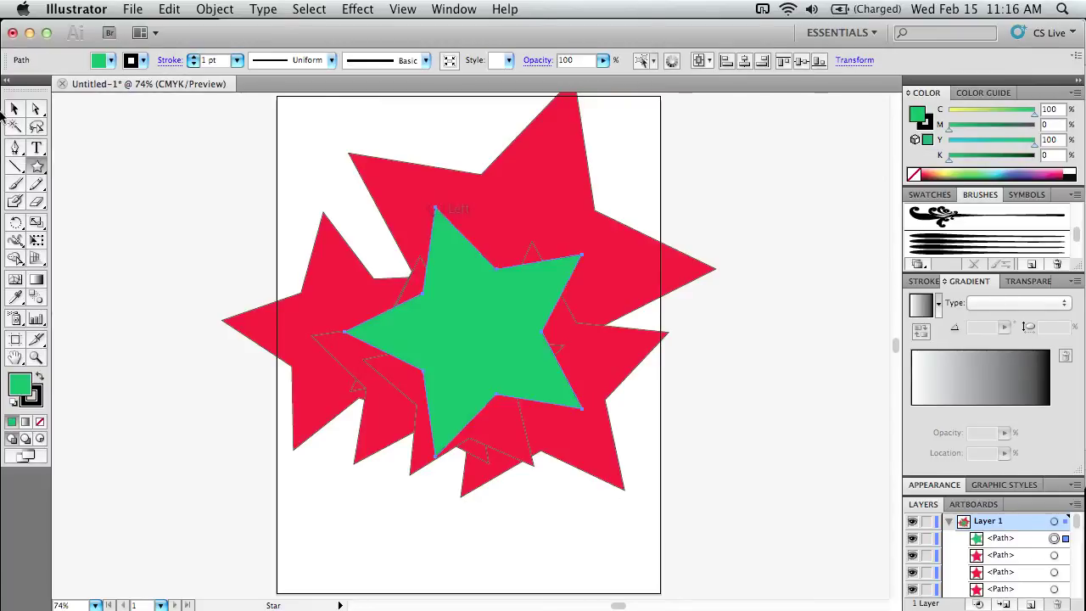
- Select all the stars and make a clipping mask with the green star on top
{"action": "left_click", "coordinate": [13, 107]}
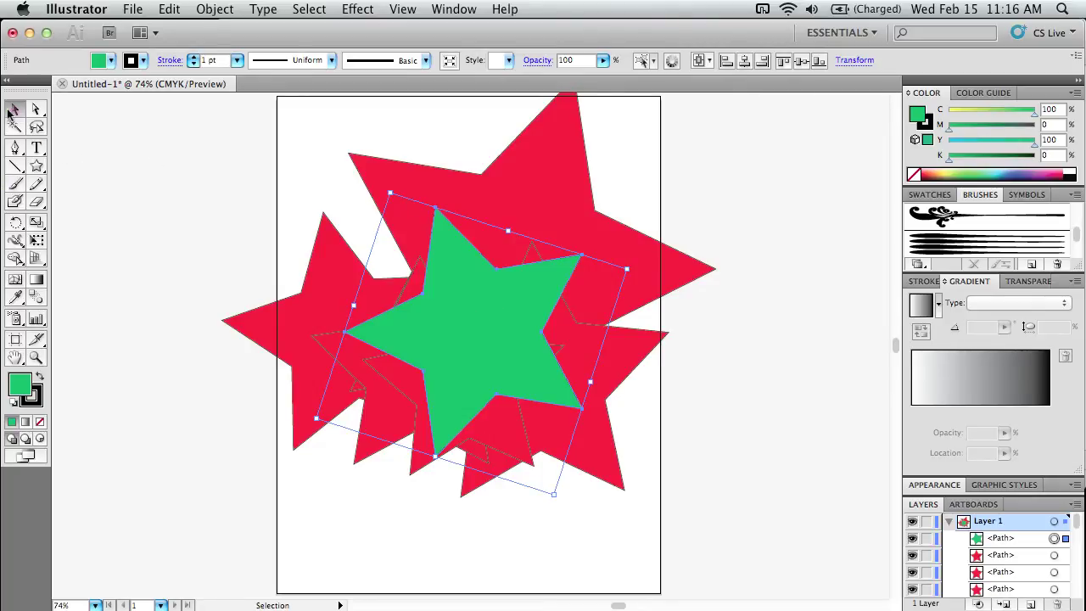
{"action": "left_click", "coordinate": [779, 213]}
{"action": "left_click_drag", "start_coordinate": [738, 164], "coordinate": [275, 500]}
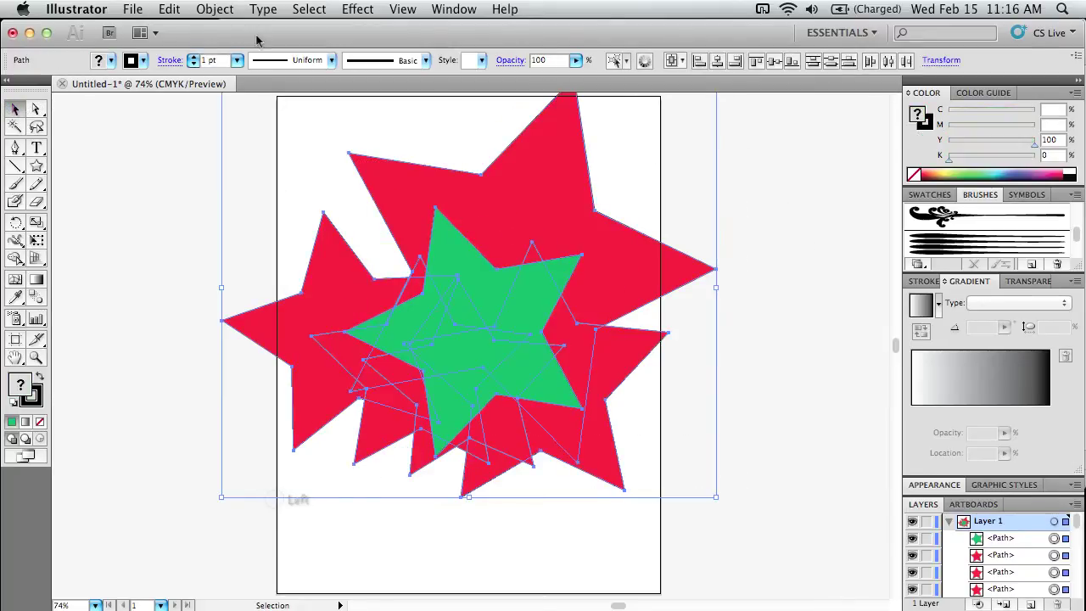
{"action": "left_click", "coordinate": [215, 9]}
{"action": "mouse_move", "coordinate": [255, 447]}
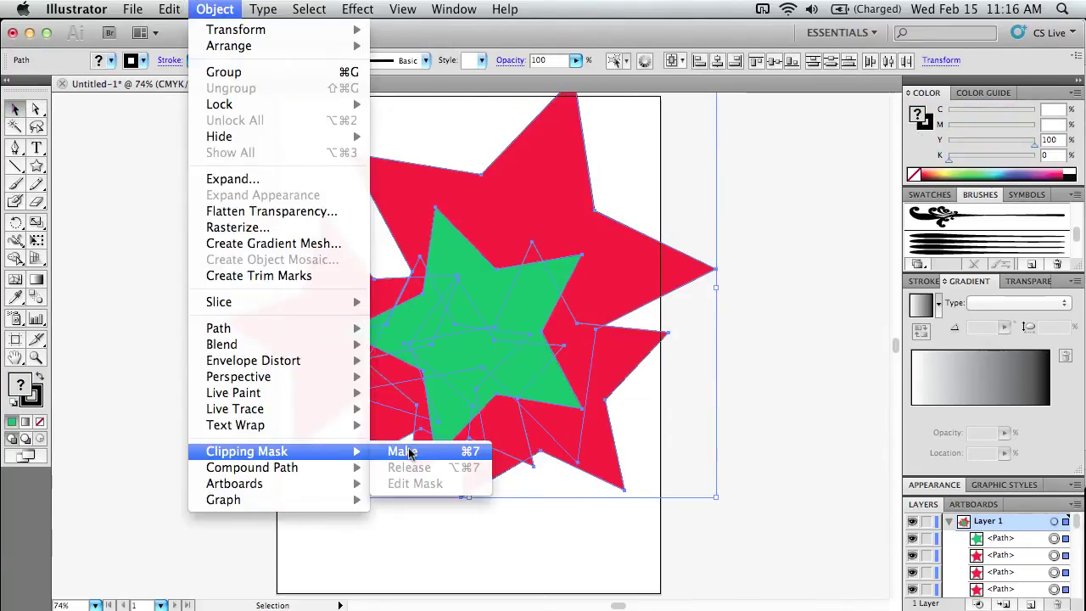
{"action": "left_click", "coordinate": [408, 448]}
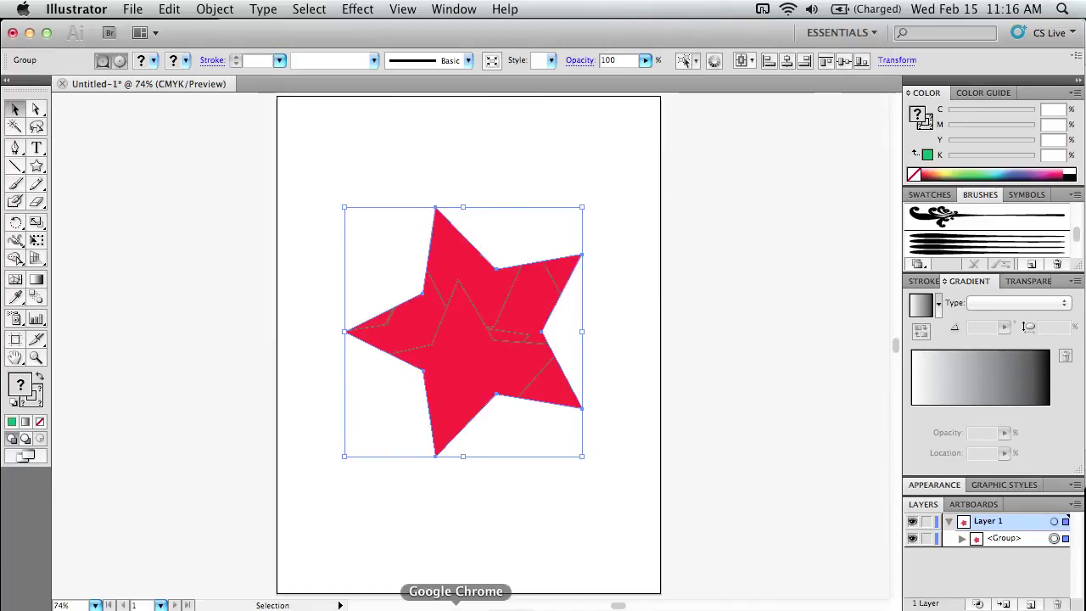
- Undo the star clipping mask and deselect the artwork
{"action": "key", "text": "super+z"}
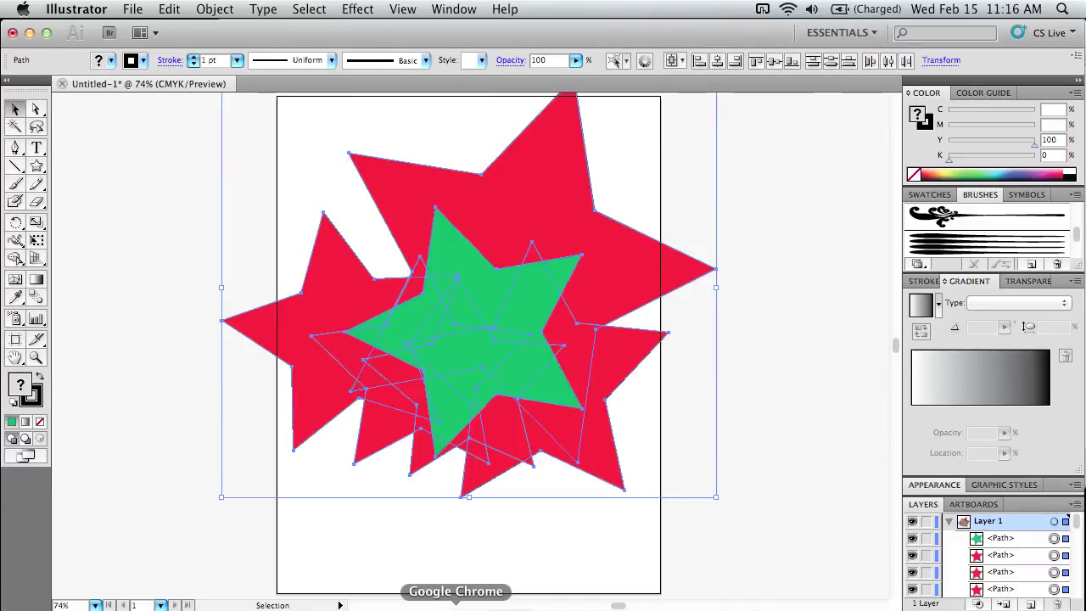
{"action": "left_click", "coordinate": [738, 471]}
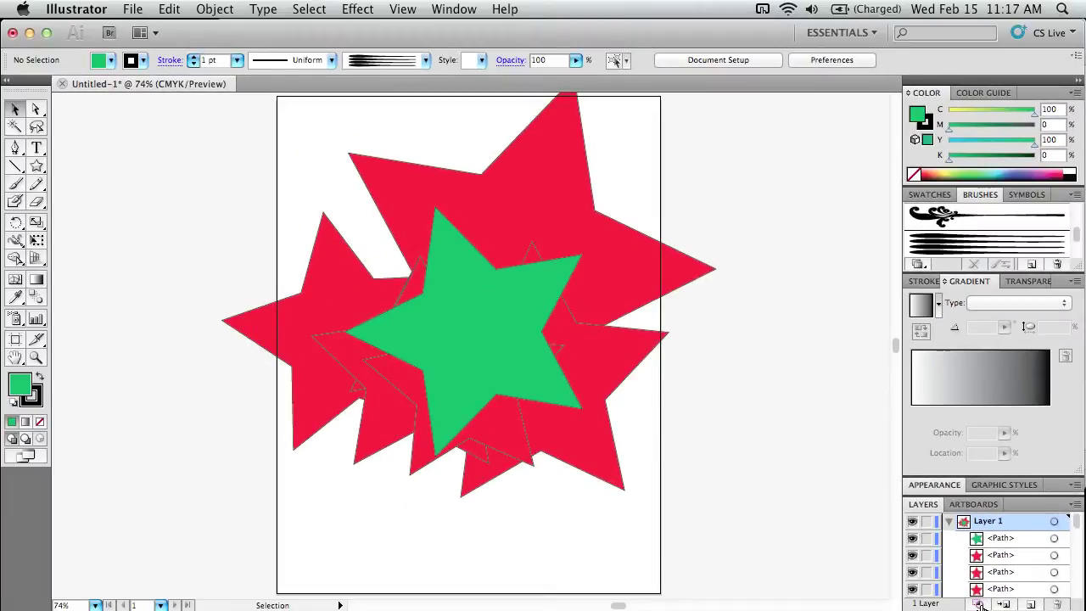
- Make a layer-level clipping mask on Layer 1 so its topmost green star clips the layer's contents
{"action": "left_click", "coordinate": [1003, 540]}
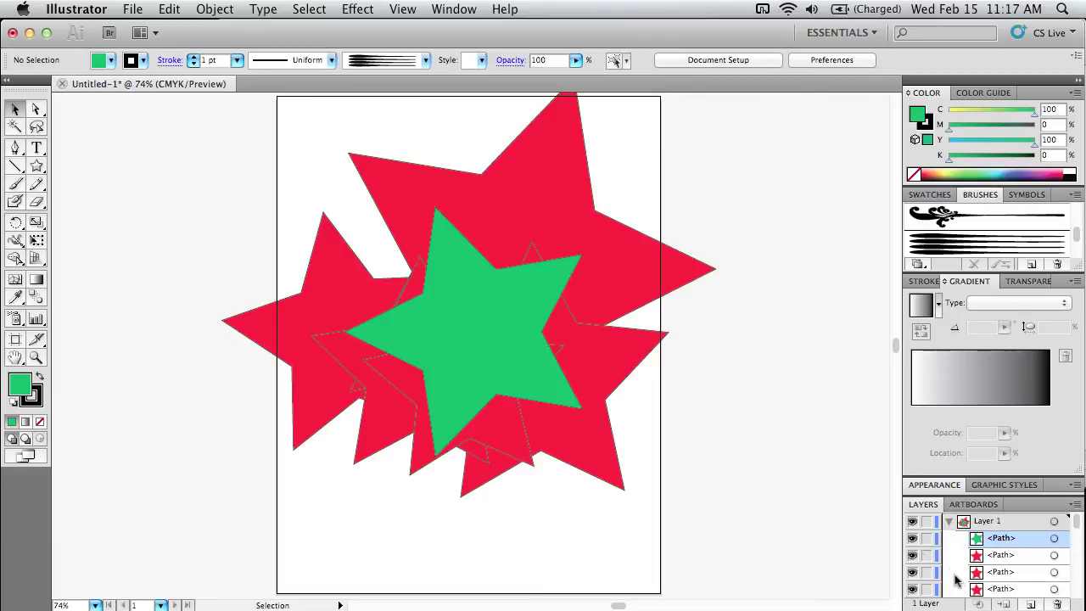
{"action": "left_click", "coordinate": [982, 524]}
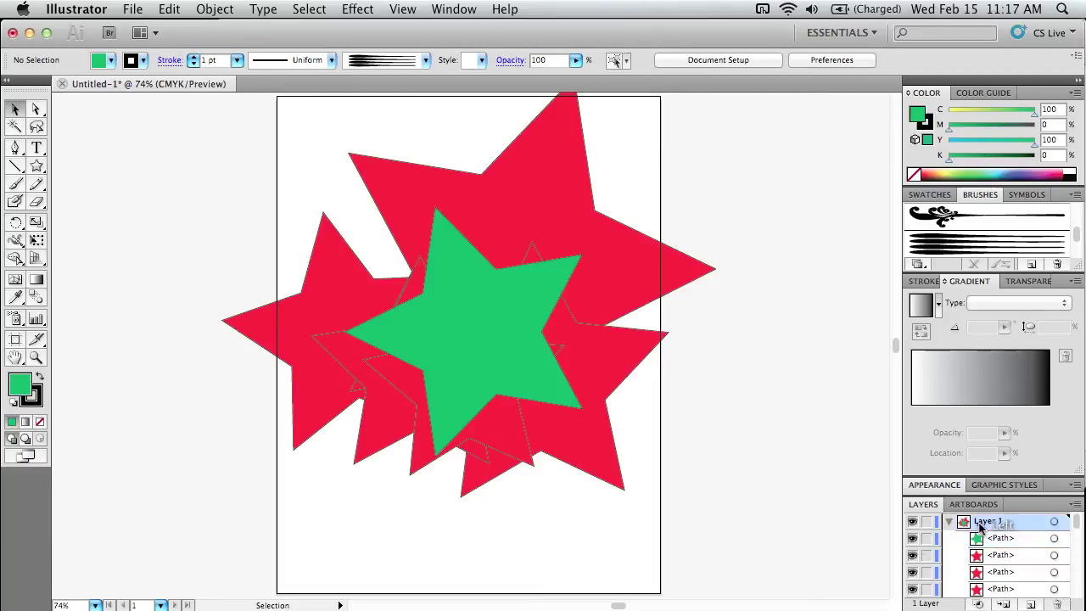
{"action": "left_click", "coordinate": [978, 604]}
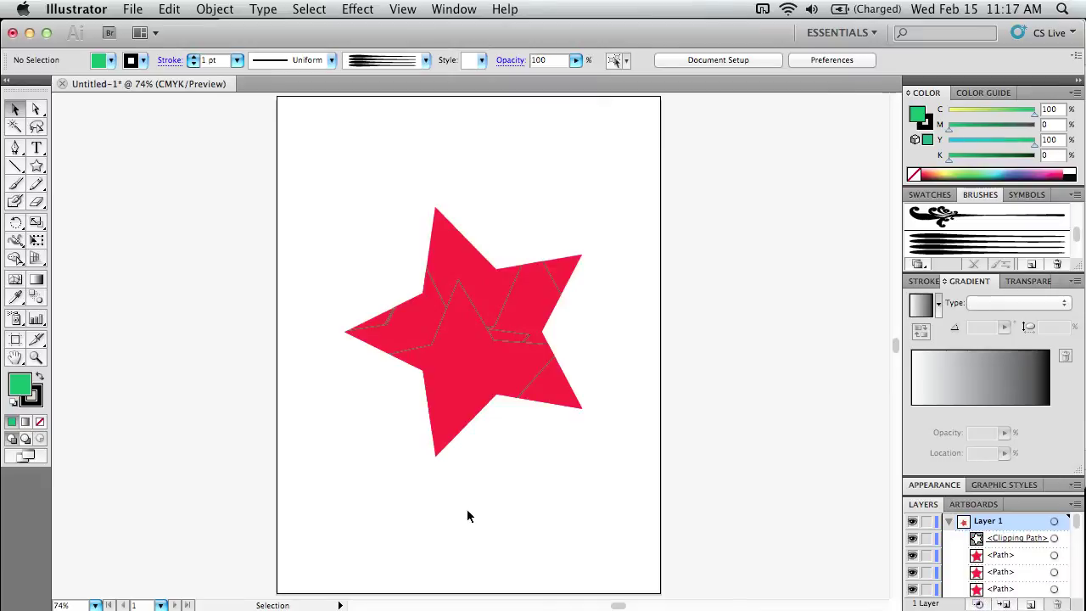
- Move individual red stars away from the centre of the clipped layer to open a gap inside the star-shaped mask, and deselect
{"action": "left_click_drag", "start_coordinate": [478, 360], "coordinate": [447, 429]}
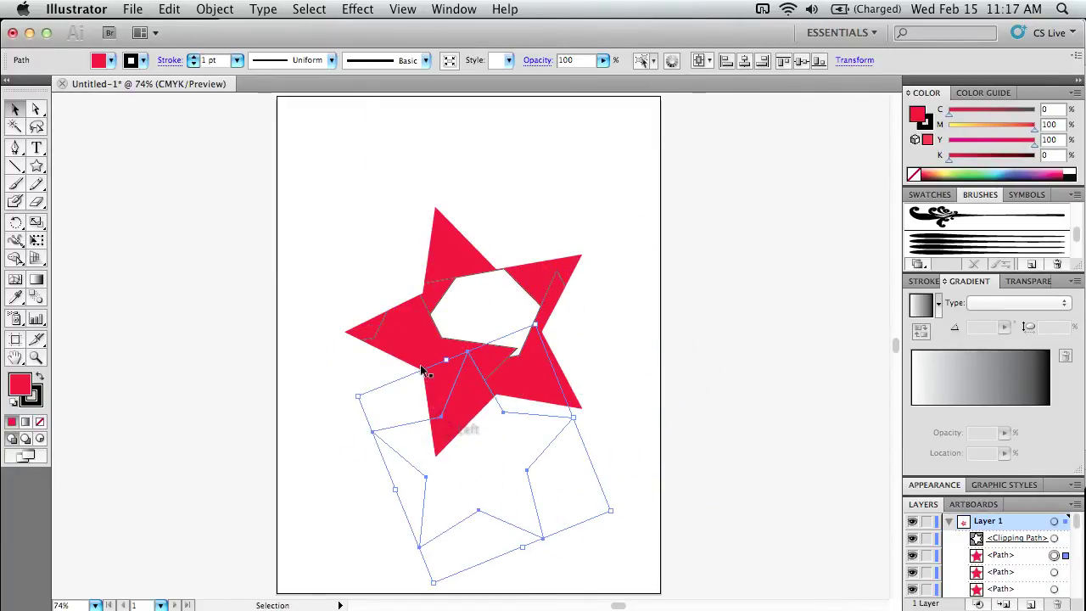
{"action": "mouse_move", "coordinate": [422, 369]}
{"action": "left_mouse_down"}
{"action": "mouse_move", "coordinate": [443, 342]}
{"action": "mouse_move", "coordinate": [422, 355]}
{"action": "left_mouse_up"}
{"action": "left_click", "coordinate": [612, 340]}
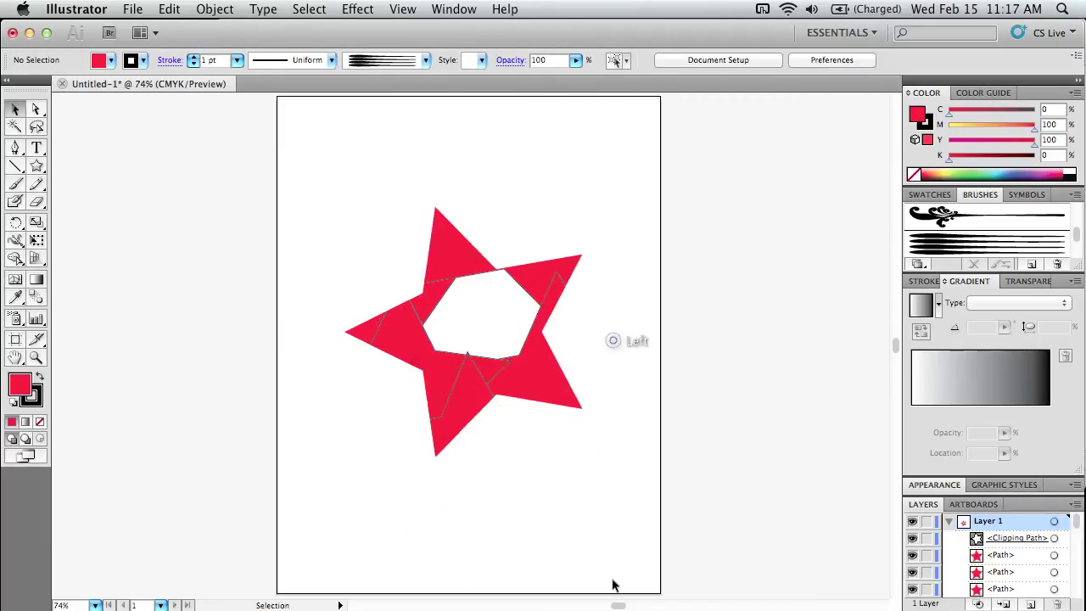
{"action": "mouse_move", "coordinate": [541, 363]}
{"action": "left_mouse_down"}
{"action": "mouse_move", "coordinate": [525, 393]}
{"action": "mouse_move", "coordinate": [551, 358]}
{"action": "left_mouse_up"}
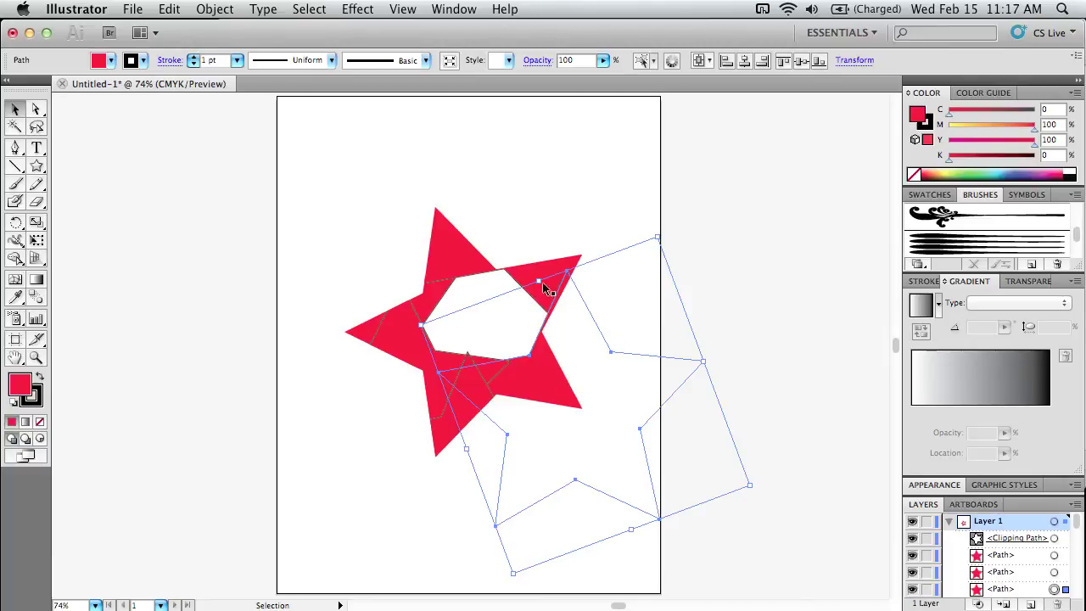
{"action": "left_click", "coordinate": [458, 257]}
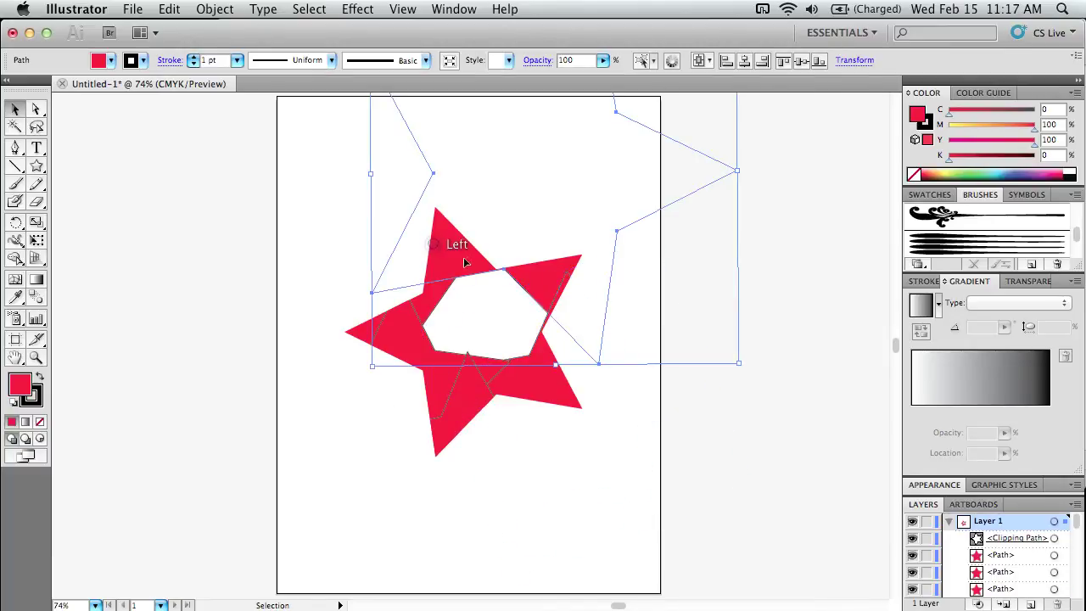
{"action": "left_click", "coordinate": [409, 391]}
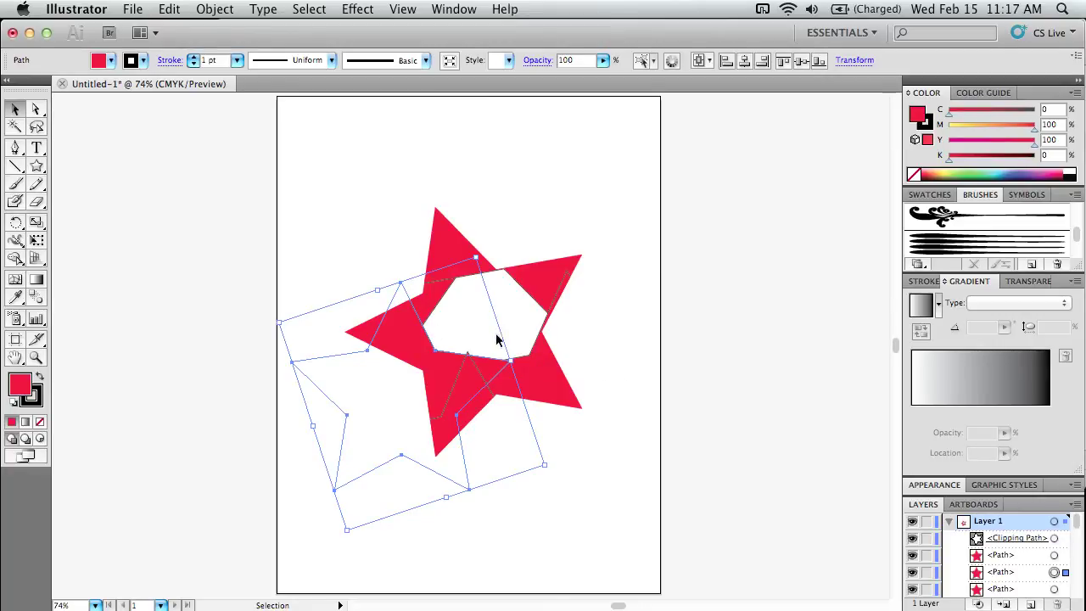
{"action": "left_click", "coordinate": [547, 369]}
{"action": "left_click", "coordinate": [725, 244]}
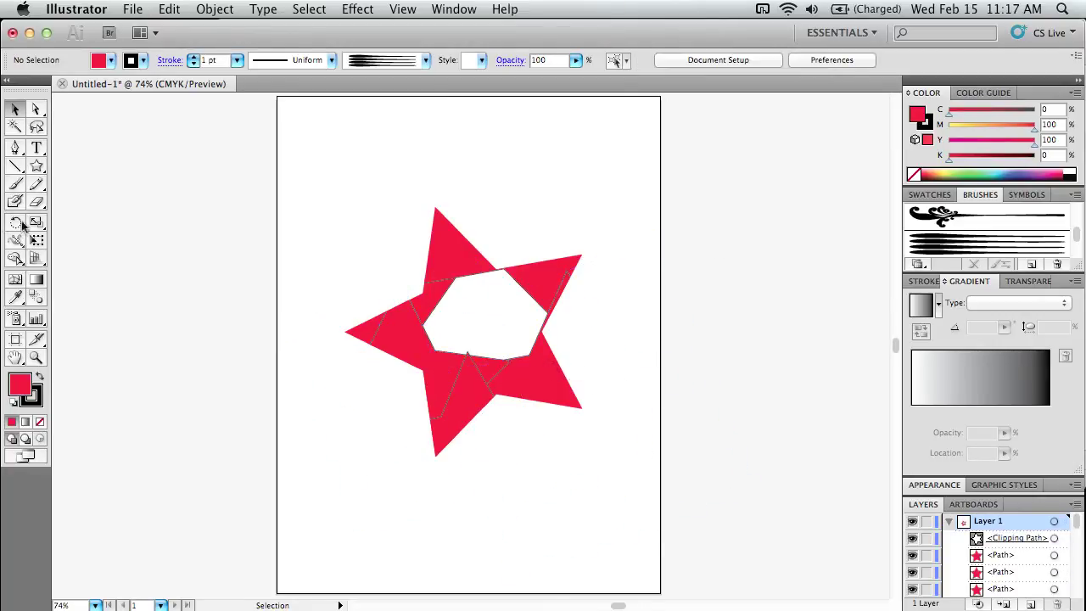
- Paint yellow Paintbrush strokes with the selected art brush across all five arms of the clipped red star
{"action": "left_click", "coordinate": [12, 185]}
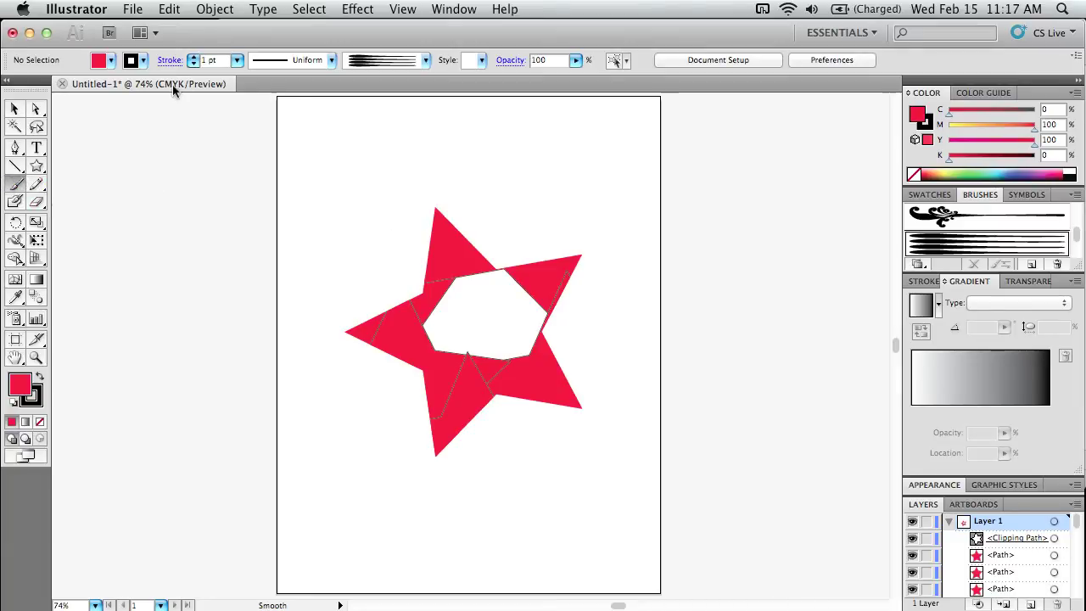
{"action": "left_click", "coordinate": [112, 63]}
{"action": "left_click", "coordinate": [146, 66]}
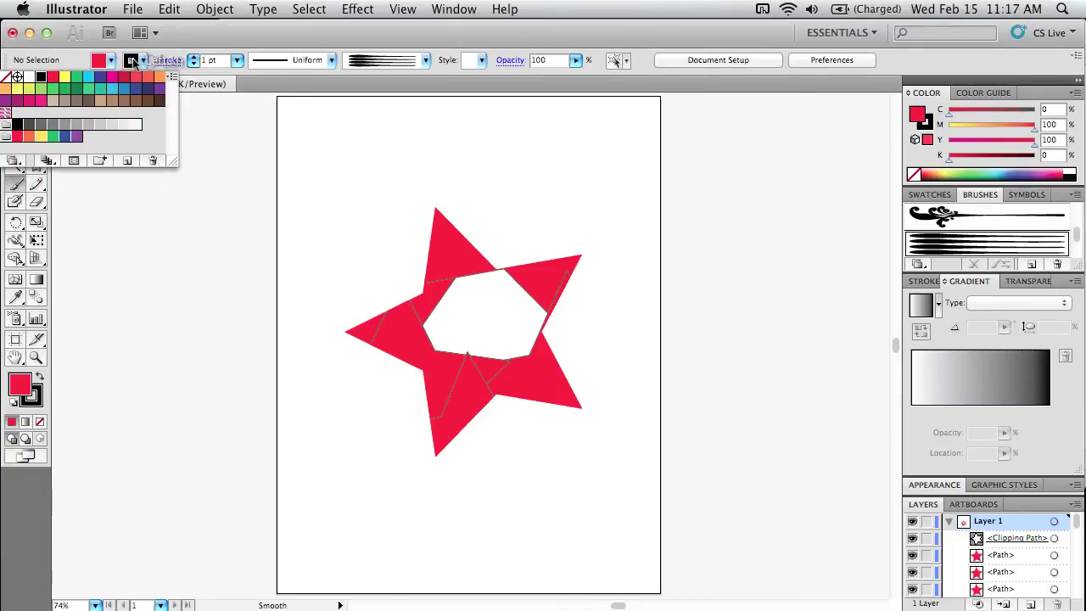
{"action": "left_click", "coordinate": [64, 77]}
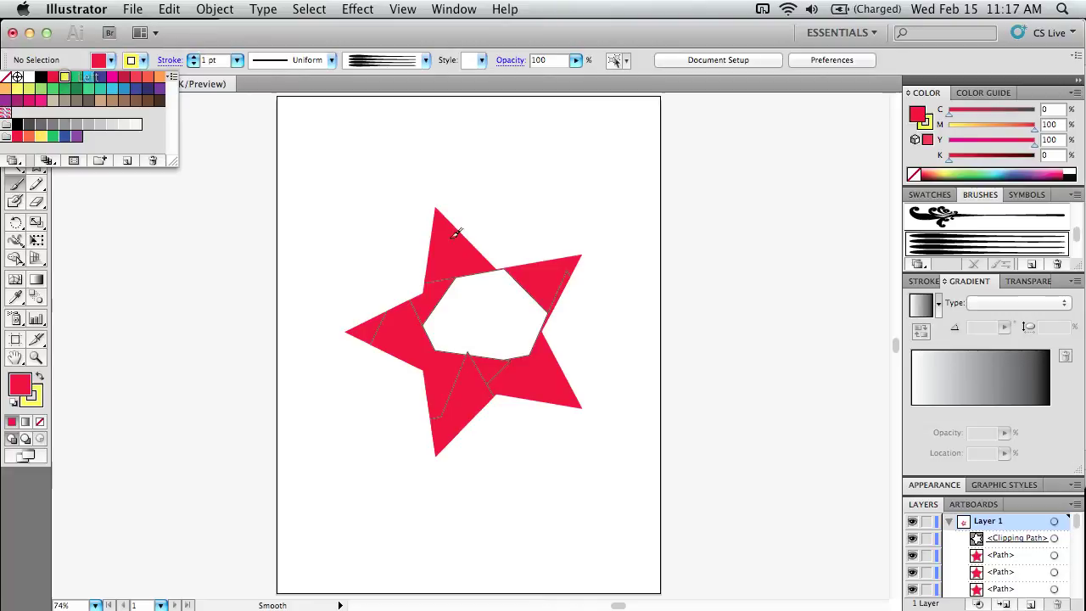
{"action": "left_click", "coordinate": [435, 239]}
{"action": "left_click_drag", "start_coordinate": [429, 246], "coordinate": [443, 210]}
{"action": "left_click_drag", "start_coordinate": [424, 273], "coordinate": [448, 219]}
{"action": "left_click_drag", "start_coordinate": [390, 312], "coordinate": [428, 280]}
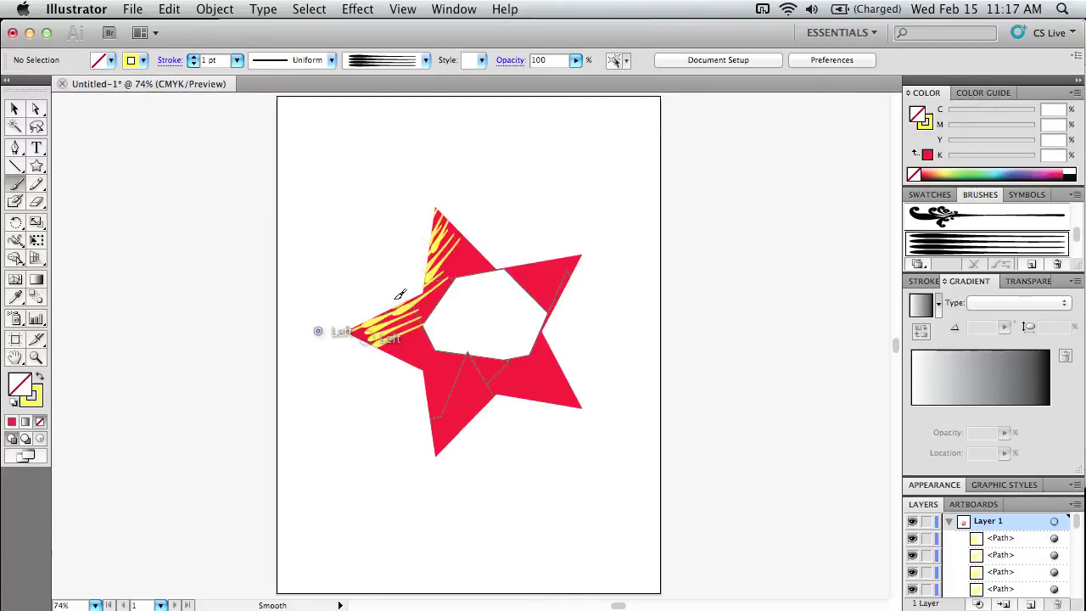
{"action": "mouse_move", "coordinate": [339, 333]}
{"action": "left_mouse_down"}
{"action": "mouse_move", "coordinate": [386, 316]}
{"action": "mouse_move", "coordinate": [404, 367]}
{"action": "mouse_move", "coordinate": [465, 339]}
{"action": "left_mouse_up"}
{"action": "mouse_move", "coordinate": [376, 365]}
{"action": "left_mouse_down"}
{"action": "mouse_move", "coordinate": [430, 327]}
{"action": "mouse_move", "coordinate": [441, 339]}
{"action": "left_mouse_up"}
{"action": "left_click_drag", "start_coordinate": [427, 410], "coordinate": [458, 381]}
{"action": "mouse_move", "coordinate": [441, 422]}
{"action": "left_mouse_down"}
{"action": "mouse_move", "coordinate": [441, 436]}
{"action": "mouse_move", "coordinate": [458, 395]}
{"action": "left_mouse_up"}
{"action": "mouse_move", "coordinate": [382, 381]}
{"action": "left_mouse_down"}
{"action": "mouse_move", "coordinate": [432, 348]}
{"action": "mouse_move", "coordinate": [429, 339]}
{"action": "left_mouse_up"}
{"action": "left_click_drag", "start_coordinate": [353, 358], "coordinate": [424, 310]}
{"action": "left_click_drag", "start_coordinate": [384, 322], "coordinate": [435, 285]}
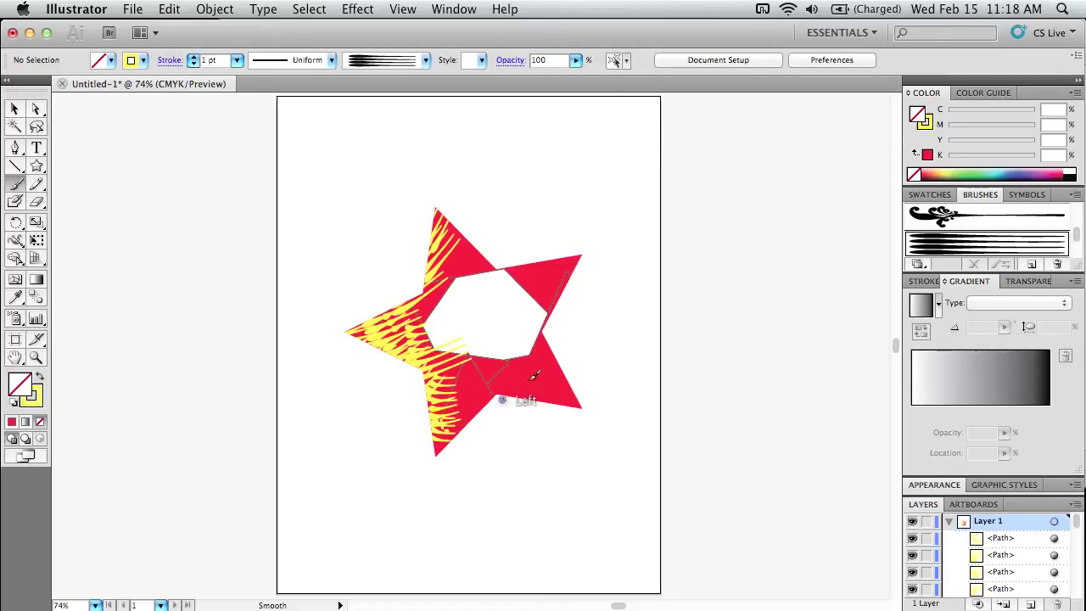
{"action": "mouse_move", "coordinate": [535, 374]}
{"action": "left_mouse_down"}
{"action": "mouse_move", "coordinate": [523, 400]}
{"action": "mouse_move", "coordinate": [581, 392]}
{"action": "left_mouse_up"}
{"action": "mouse_move", "coordinate": [507, 282]}
{"action": "left_mouse_down"}
{"action": "mouse_move", "coordinate": [546, 256]}
{"action": "mouse_move", "coordinate": [540, 273]}
{"action": "left_mouse_up"}
{"action": "left_click_drag", "start_coordinate": [501, 306], "coordinate": [551, 297]}
{"action": "left_click_drag", "start_coordinate": [524, 327], "coordinate": [561, 312]}
{"action": "left_click_drag", "start_coordinate": [497, 264], "coordinate": [492, 238]}
{"action": "mouse_move", "coordinate": [454, 254]}
{"action": "left_mouse_down"}
{"action": "mouse_move", "coordinate": [467, 231]}
{"action": "mouse_move", "coordinate": [448, 212]}
{"action": "left_mouse_up"}
{"action": "left_click_drag", "start_coordinate": [530, 285], "coordinate": [576, 260]}
{"action": "mouse_move", "coordinate": [506, 332]}
{"action": "left_mouse_down"}
{"action": "mouse_move", "coordinate": [539, 357]}
{"action": "mouse_move", "coordinate": [585, 360]}
{"action": "mouse_move", "coordinate": [584, 406]}
{"action": "left_mouse_up"}
{"action": "left_click_drag", "start_coordinate": [485, 397], "coordinate": [450, 427]}
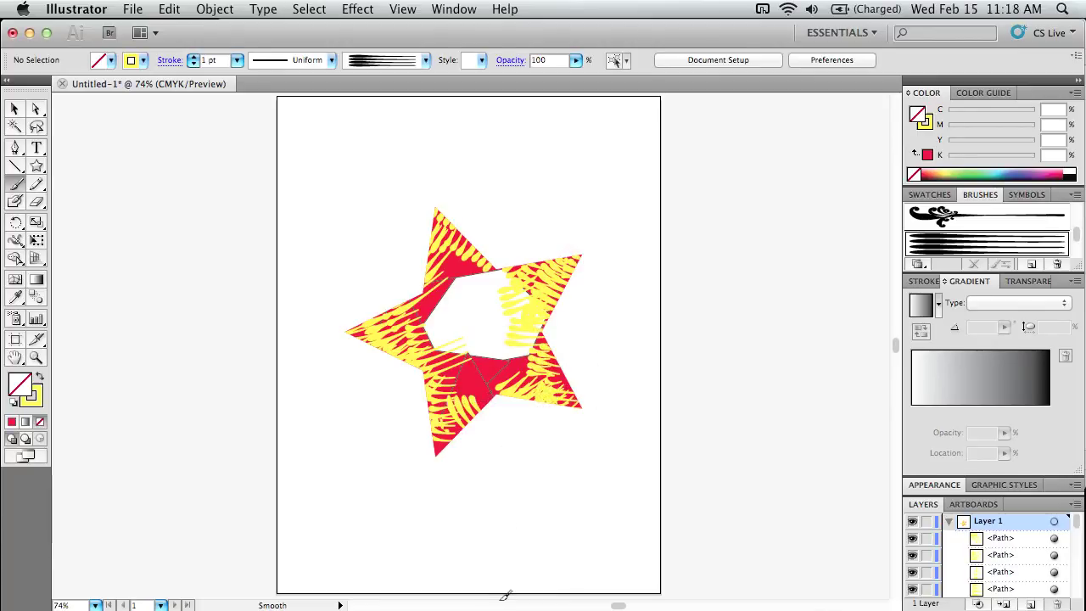
- Select all the artwork on Layer 1, including the clipping star and brush strokes, and delete it
{"action": "left_click", "coordinate": [1001, 528]}
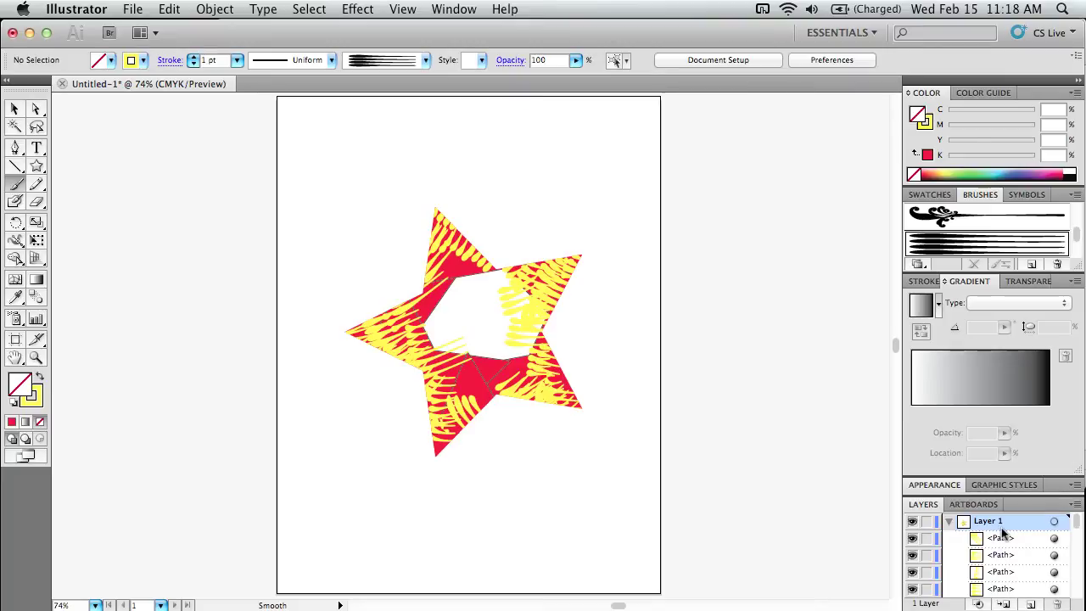
{"action": "left_click", "coordinate": [16, 106]}
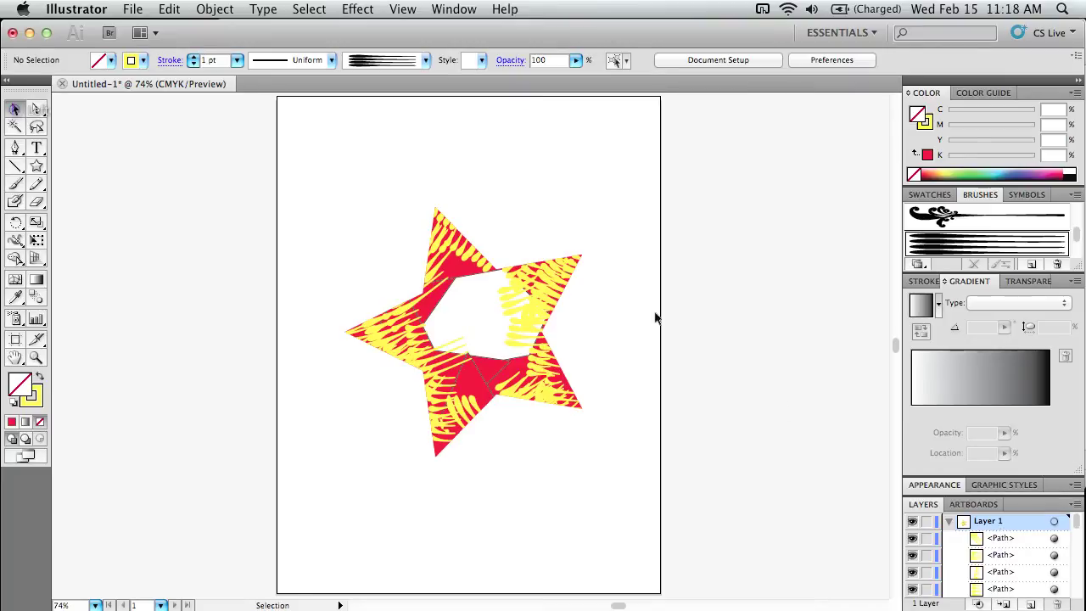
{"action": "left_click_drag", "start_coordinate": [678, 388], "coordinate": [642, 303]}
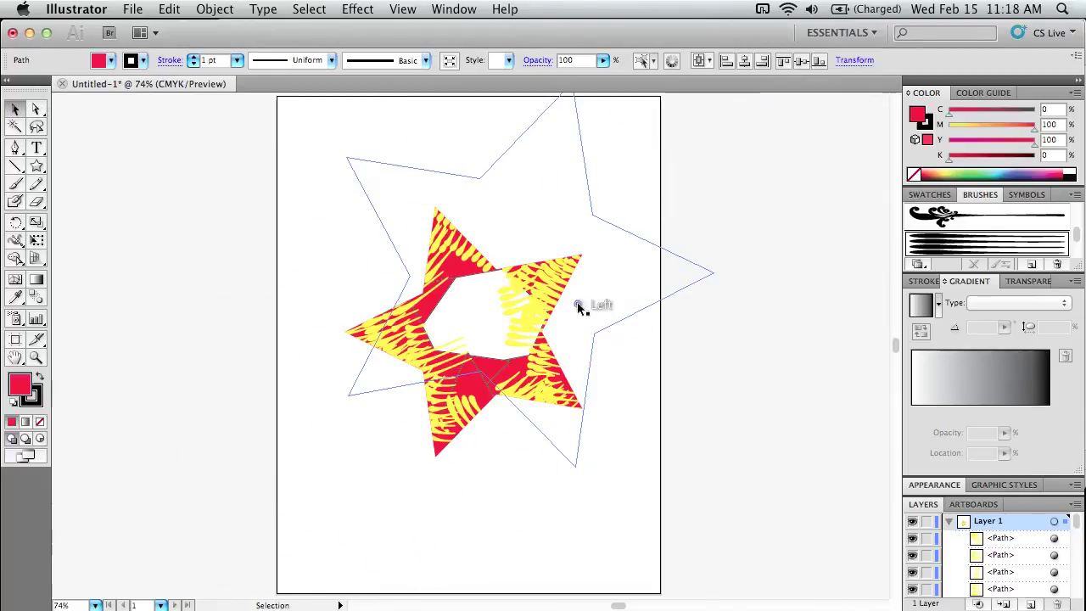
{"action": "key", "text": "super+a"}
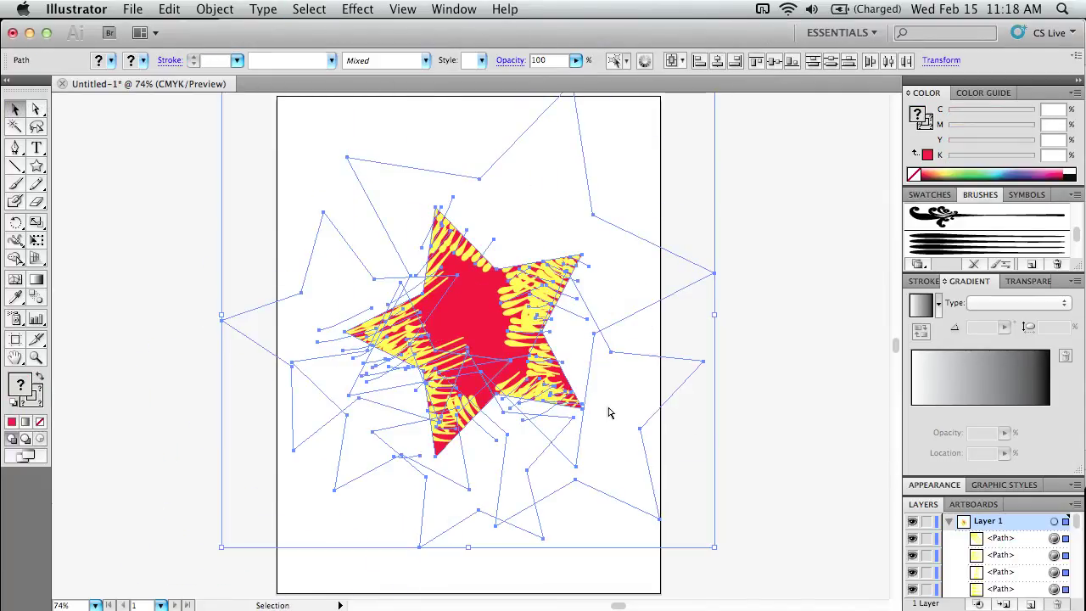
{"action": "key", "text": "Delete"}
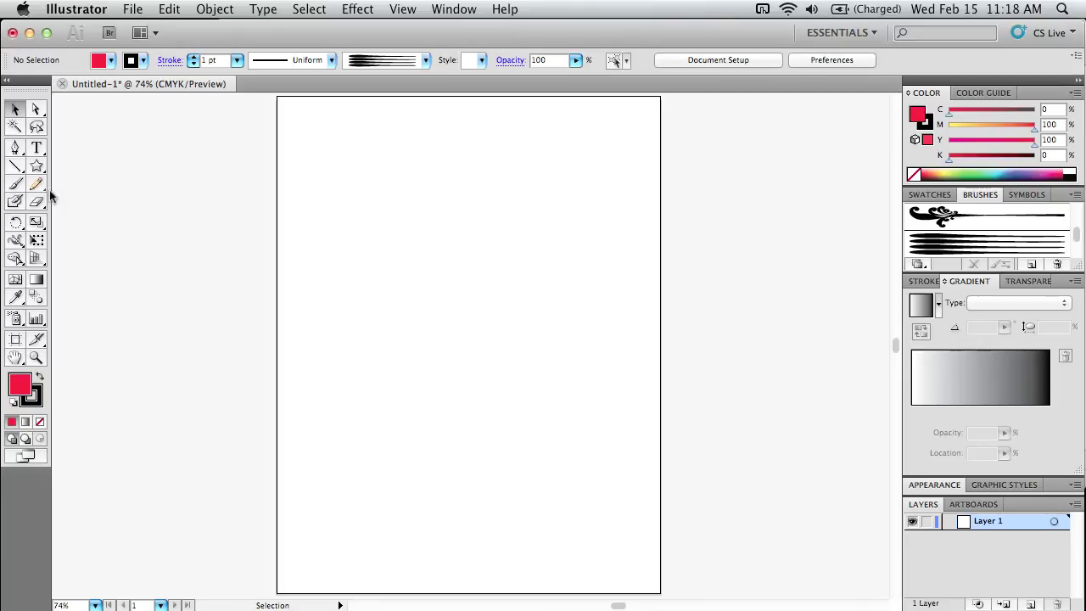
- Draw three separate red stars of decreasing size in a row across the upper half of the artboard with the Star tool
{"action": "left_click", "coordinate": [37, 167]}
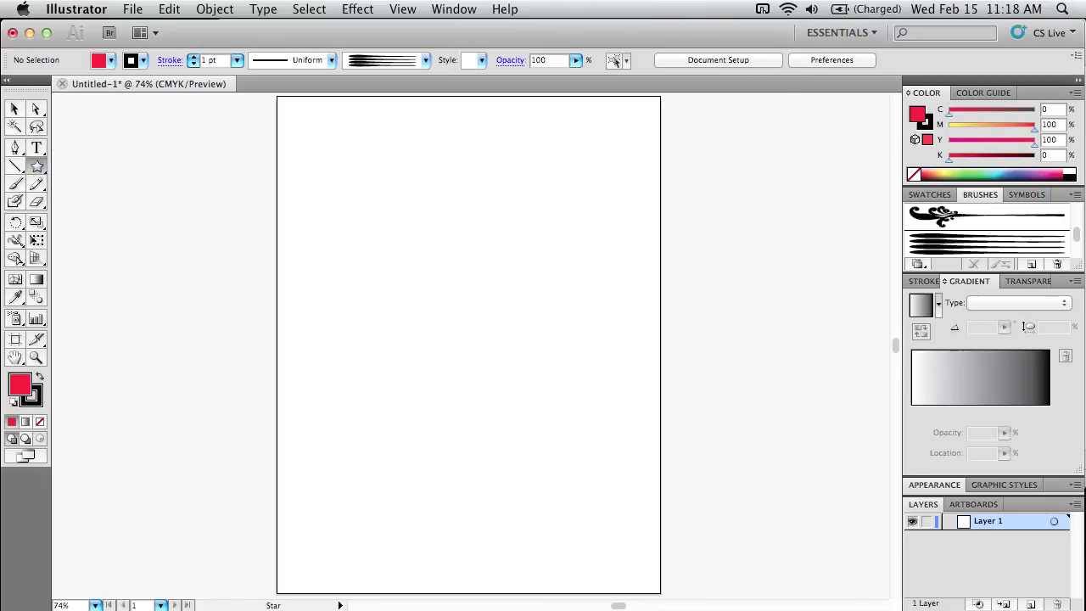
{"action": "left_click", "coordinate": [202, 8]}
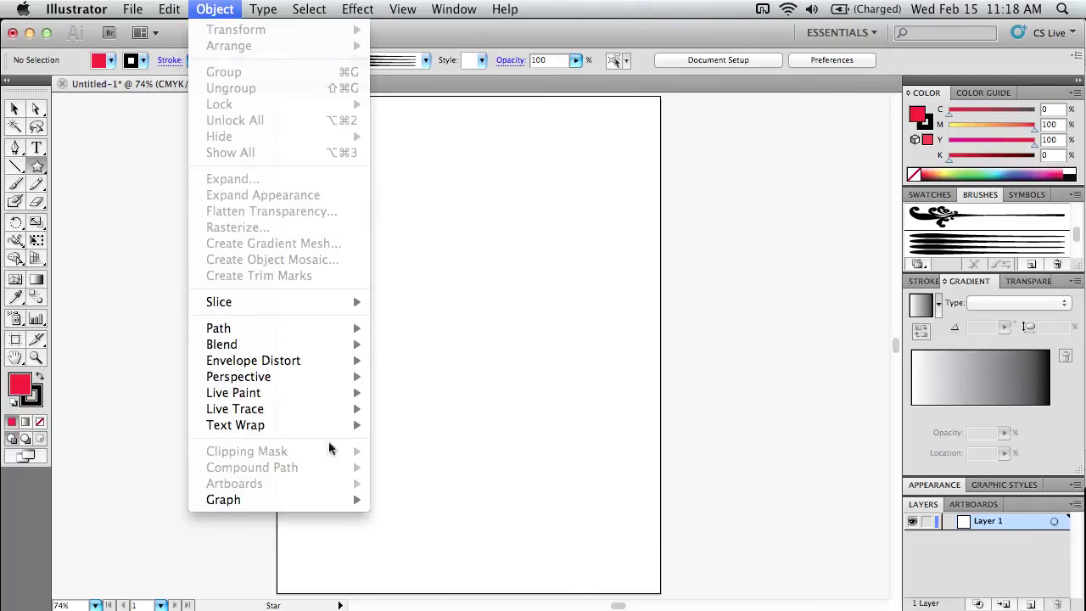
{"action": "left_click", "coordinate": [661, 162]}
{"action": "left_click", "coordinate": [36, 166]}
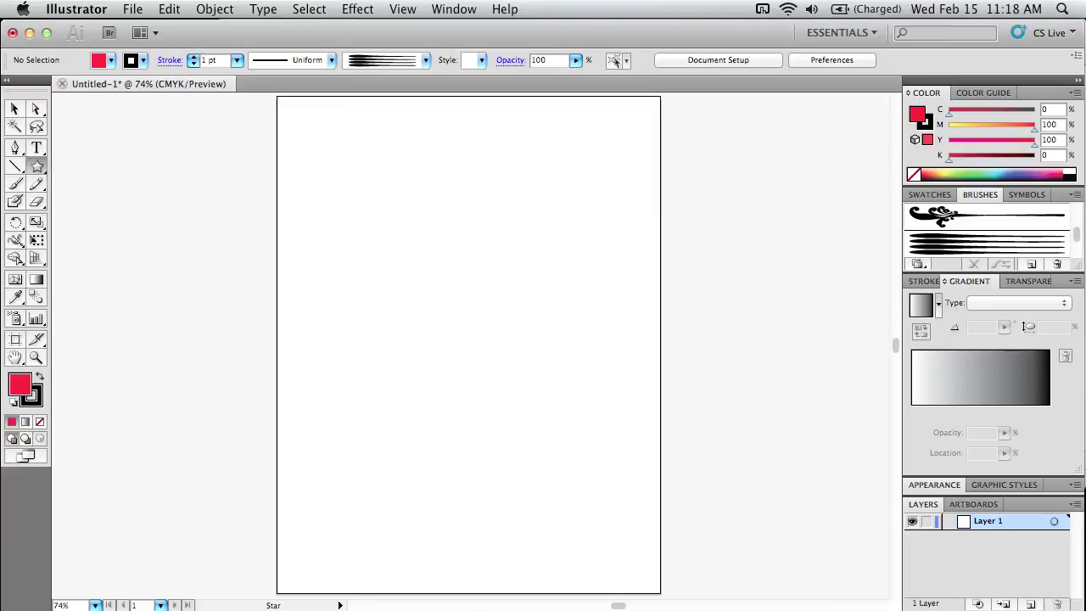
{"action": "left_click_drag", "start_coordinate": [373, 273], "coordinate": [348, 204]}
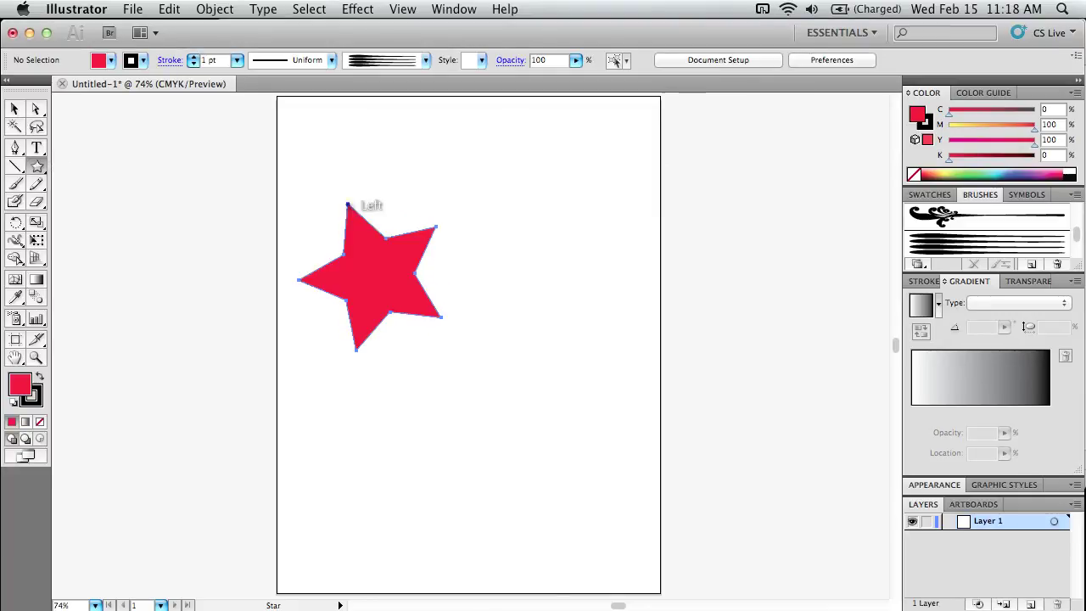
{"action": "left_click_drag", "start_coordinate": [488, 251], "coordinate": [496, 212]}
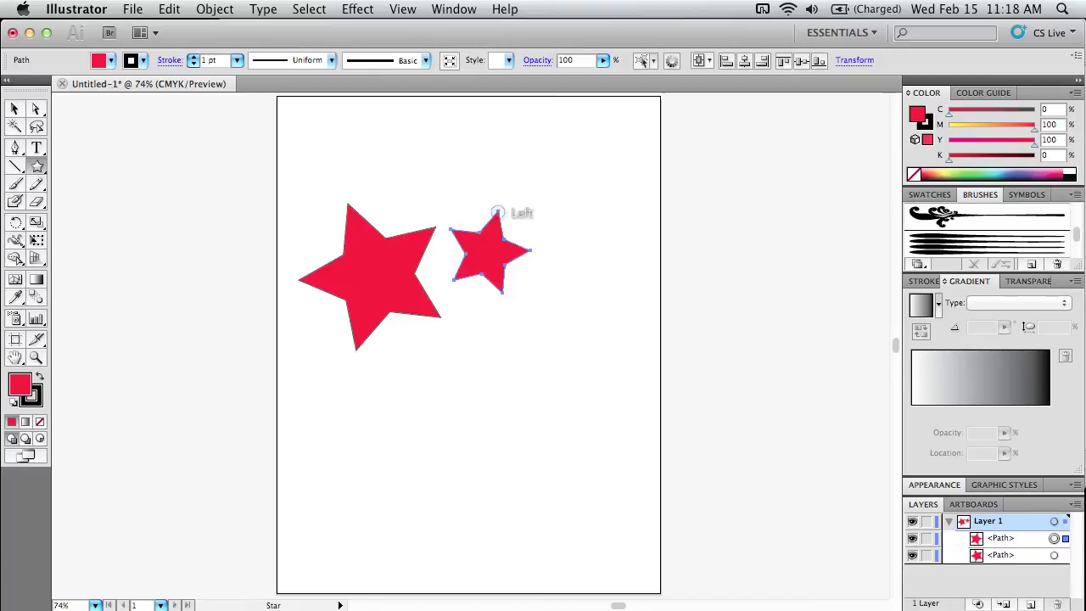
{"action": "left_click_drag", "start_coordinate": [576, 284], "coordinate": [605, 293]}
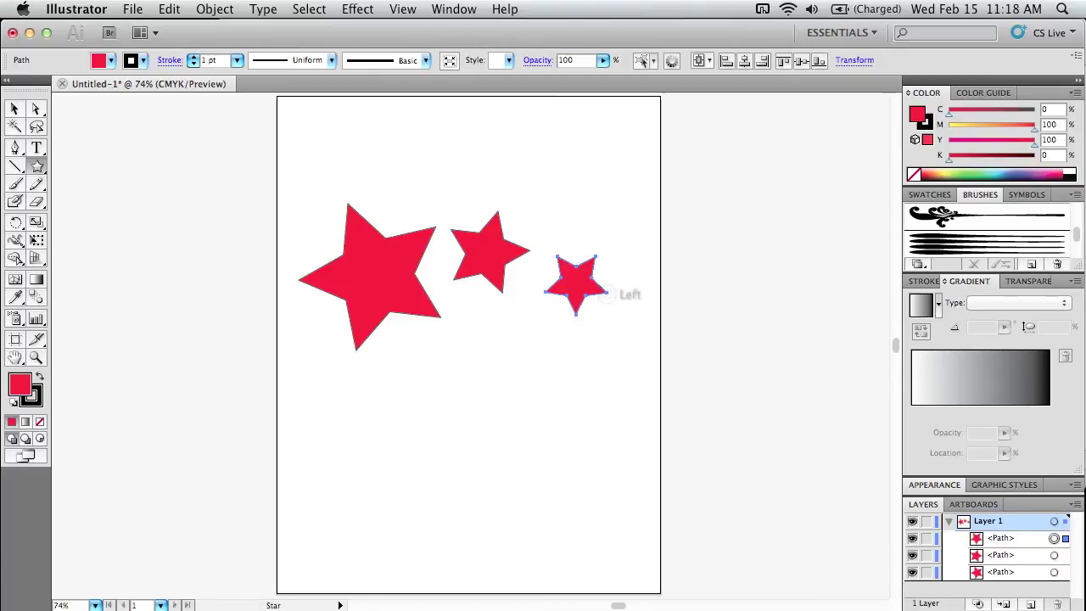
- Group the large and medium stars and expand the group under Layer 1 to reveal its paths
{"action": "left_click", "coordinate": [16, 108]}
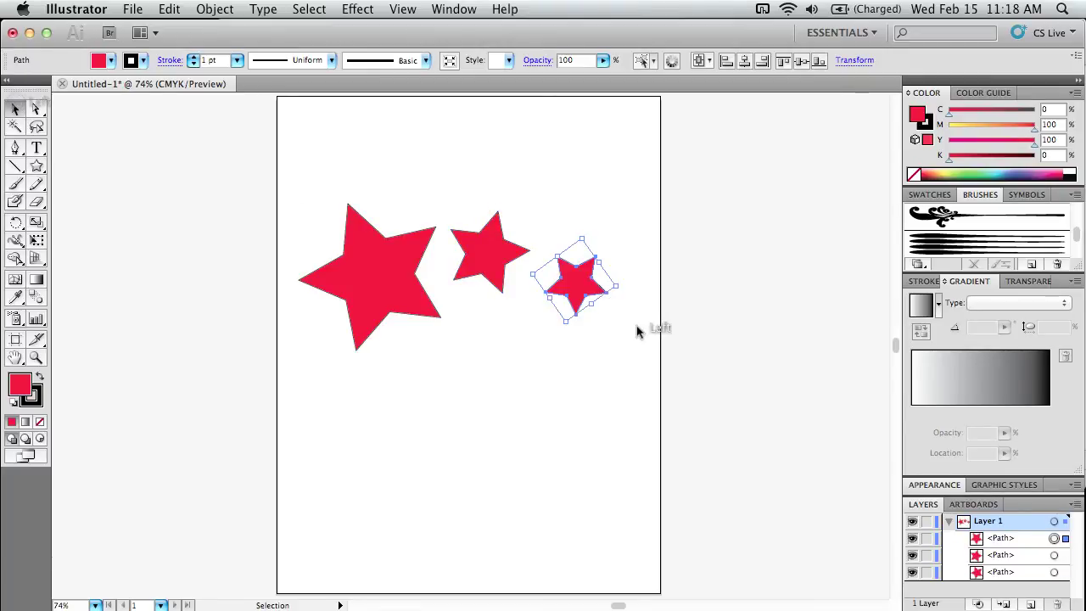
{"action": "left_click_drag", "start_coordinate": [637, 328], "coordinate": [635, 259]}
{"action": "left_click", "coordinate": [488, 252]}
{"action": "left_click", "coordinate": [370, 265], "text": "shift"}
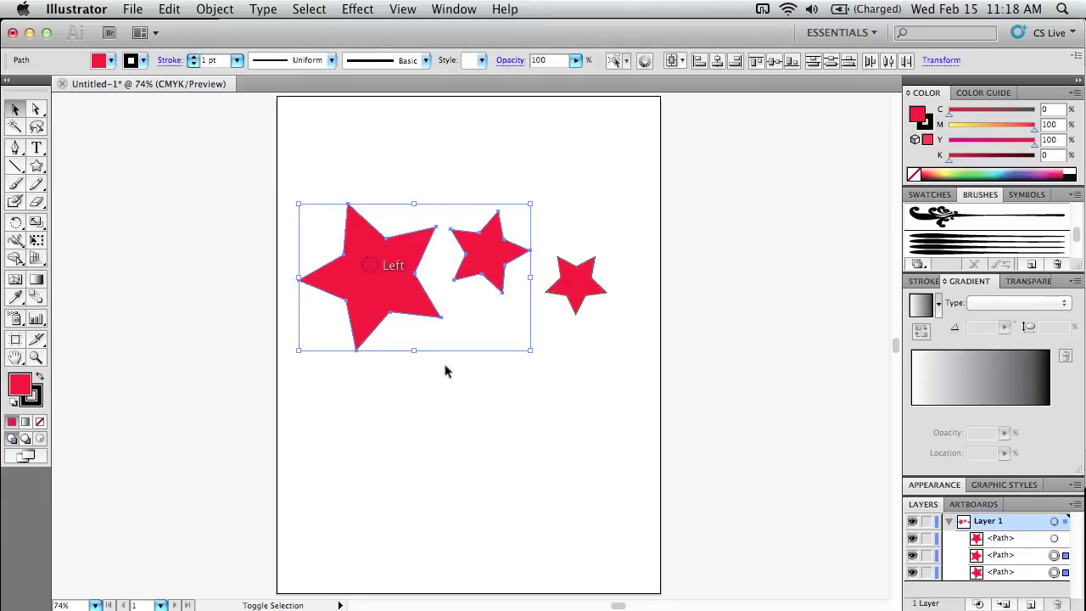
{"action": "left_click", "coordinate": [215, 8]}
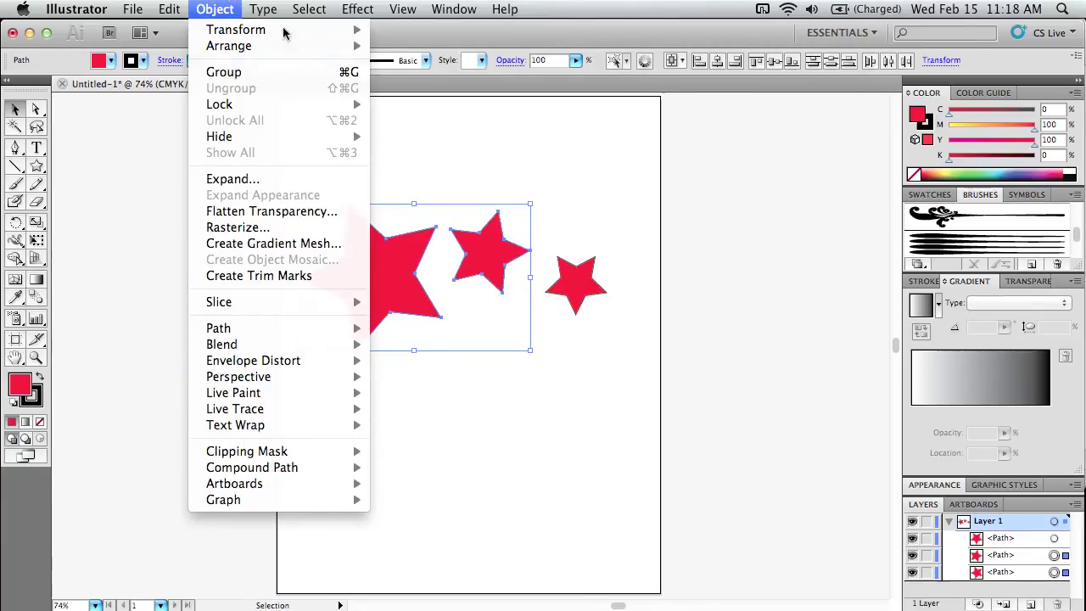
{"action": "left_click", "coordinate": [265, 71]}
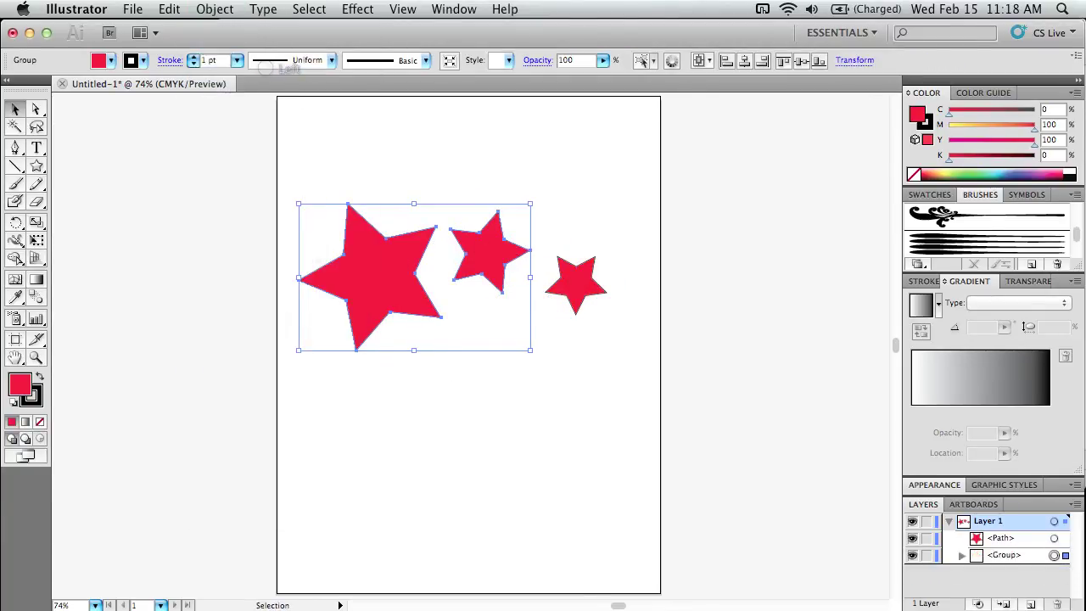
{"action": "double_click", "coordinate": [1001, 556]}
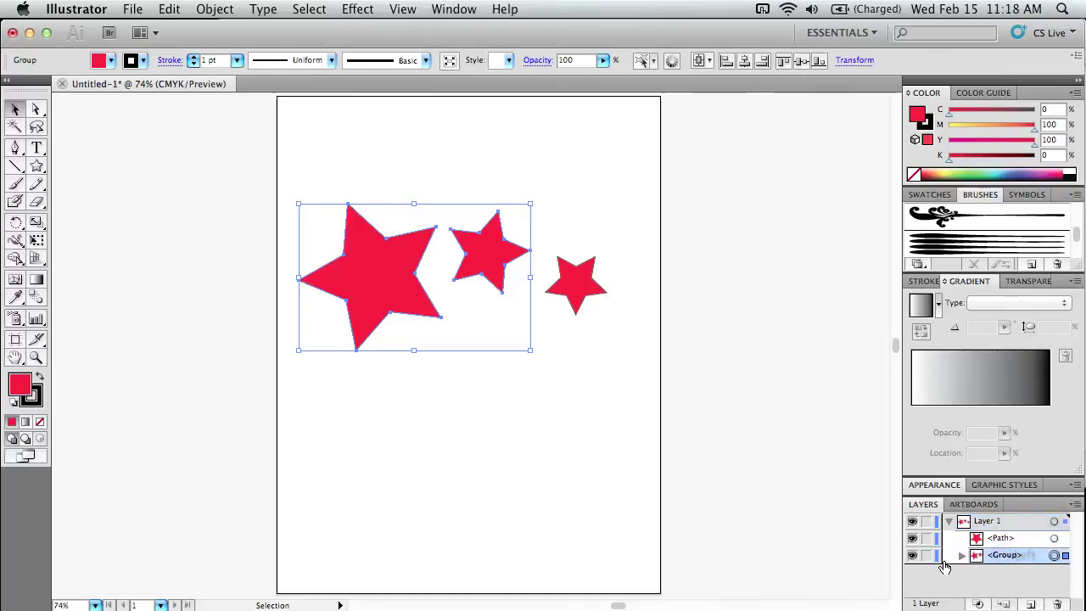
{"action": "left_click", "coordinate": [962, 558]}
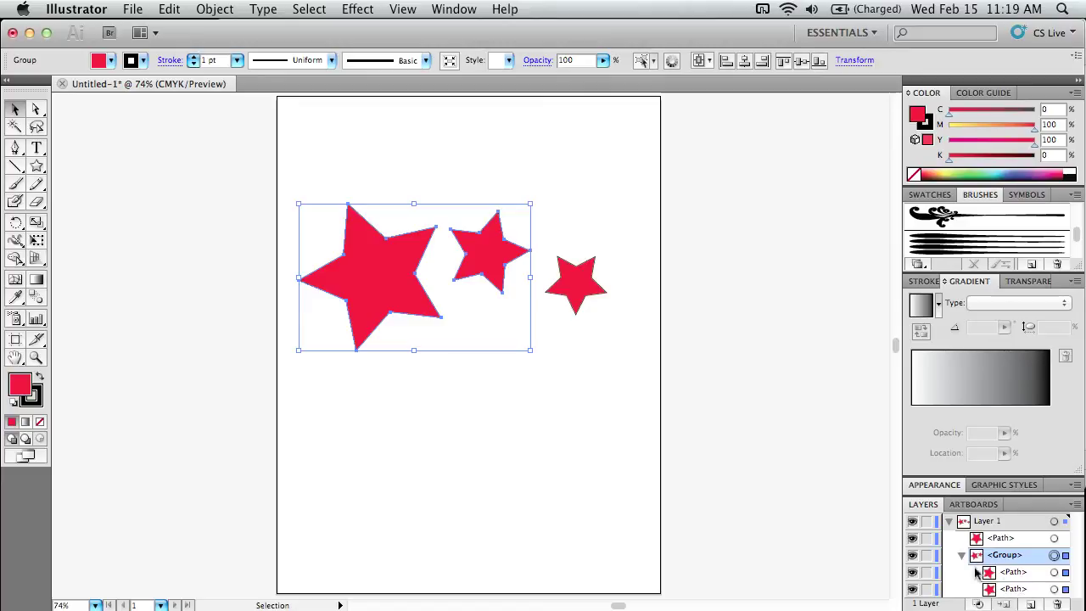
- Ungroup the large and medium stars and deselect them
{"action": "key", "text": "a"}
{"action": "key", "text": "super+shift+g"}
{"action": "key", "text": "v"}
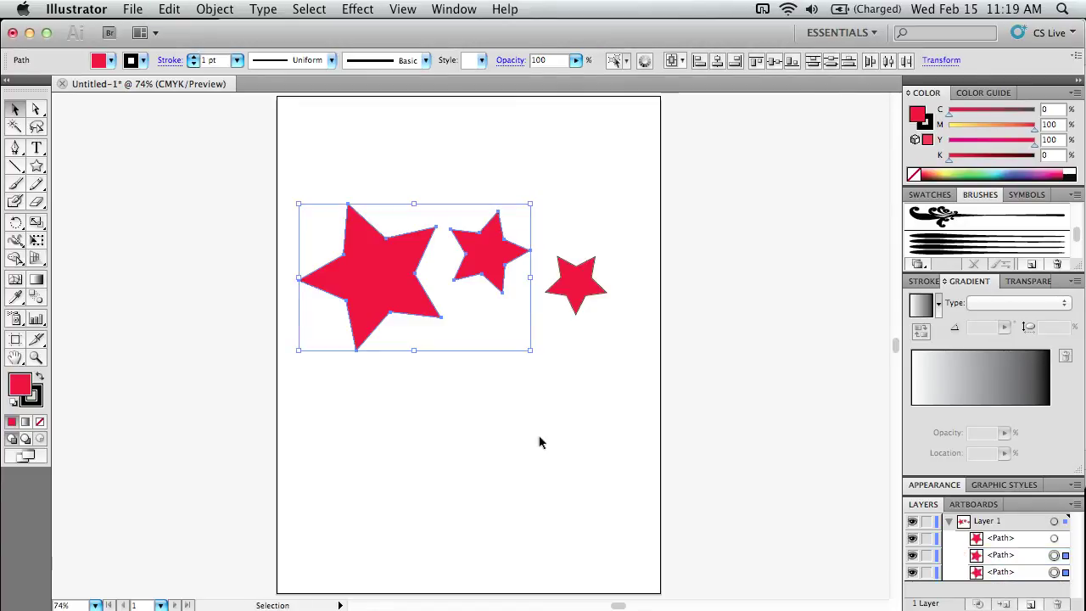
{"action": "left_click", "coordinate": [598, 330]}
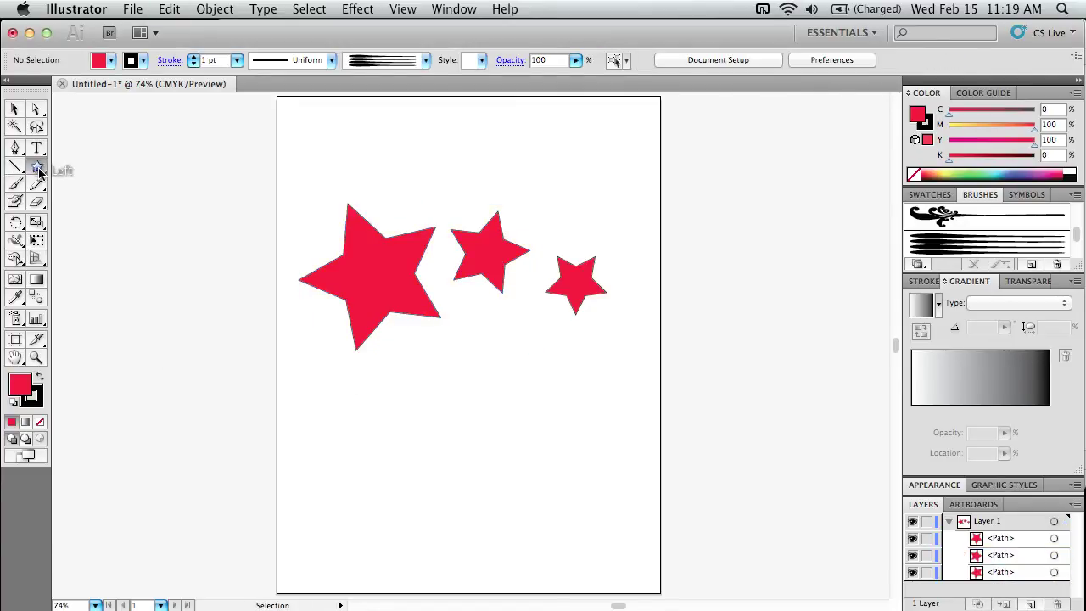
- Draw a large red ellipse and move it to the artboard's lower middle so it overlaps all three stars
{"action": "left_click_drag", "start_coordinate": [37, 166], "coordinate": [98, 207]}
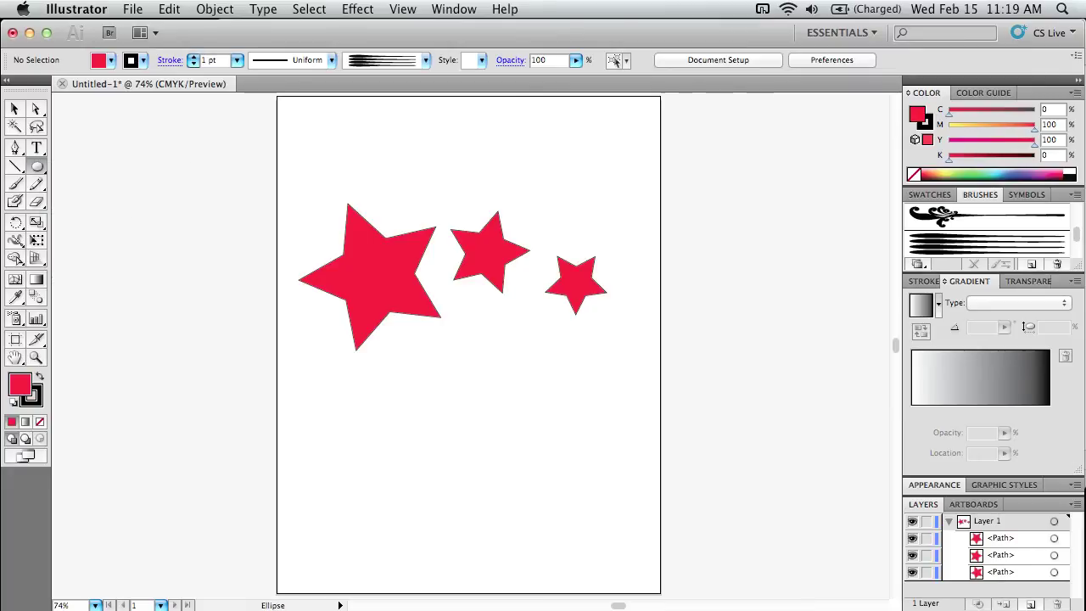
{"action": "left_click_drag", "start_coordinate": [438, 432], "coordinate": [715, 170]}
{"action": "key", "text": "v"}
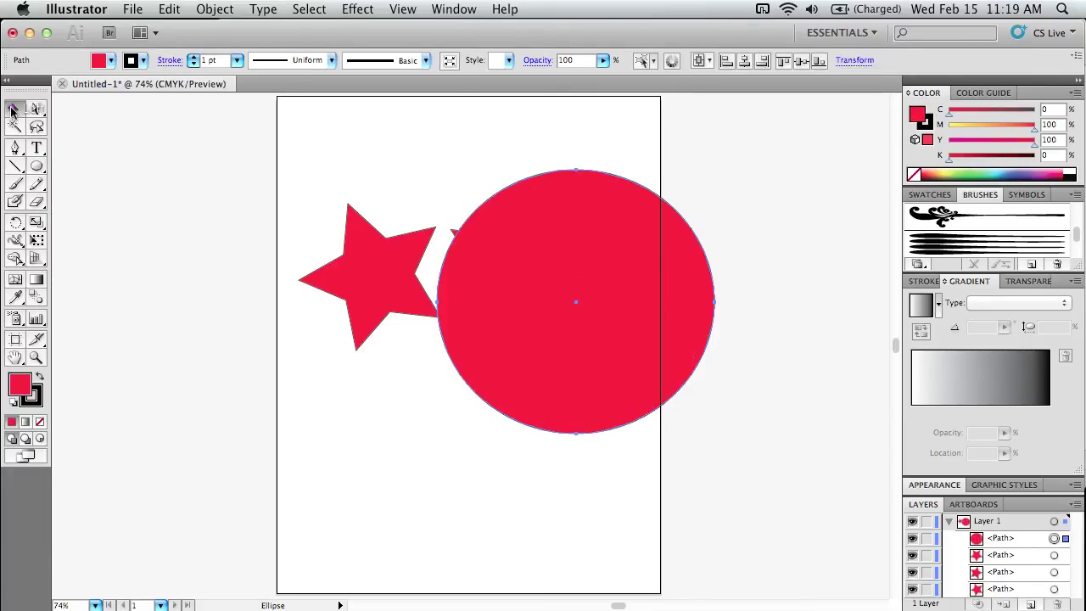
{"action": "left_click_drag", "start_coordinate": [622, 349], "coordinate": [508, 439]}
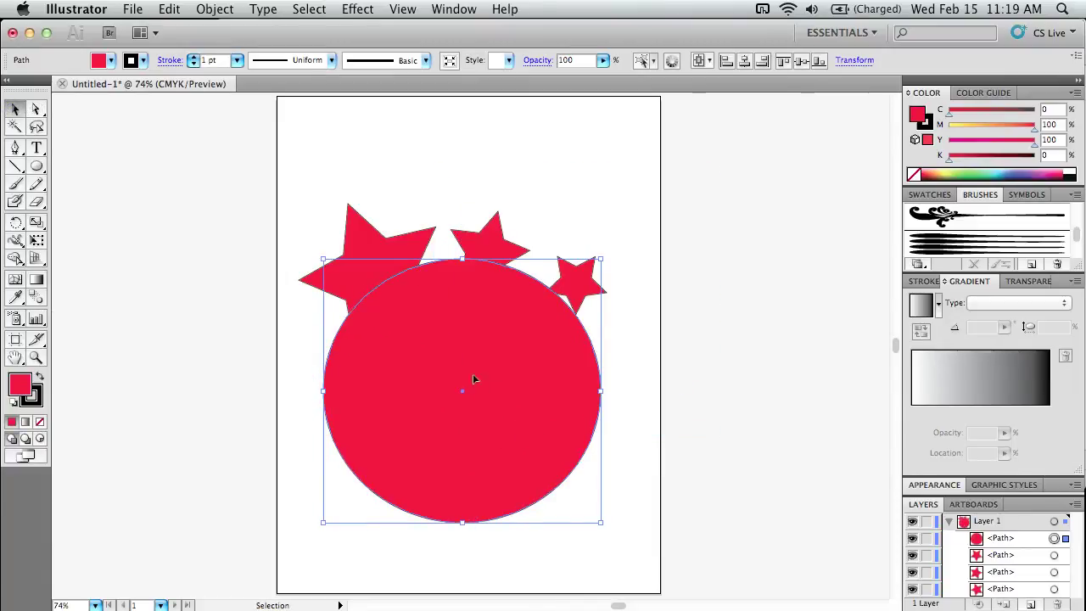
- Send the large ellipse to the back, nudge it slightly upward under the stars, and deselect it
{"action": "left_click", "coordinate": [215, 8]}
{"action": "mouse_move", "coordinate": [289, 45]}
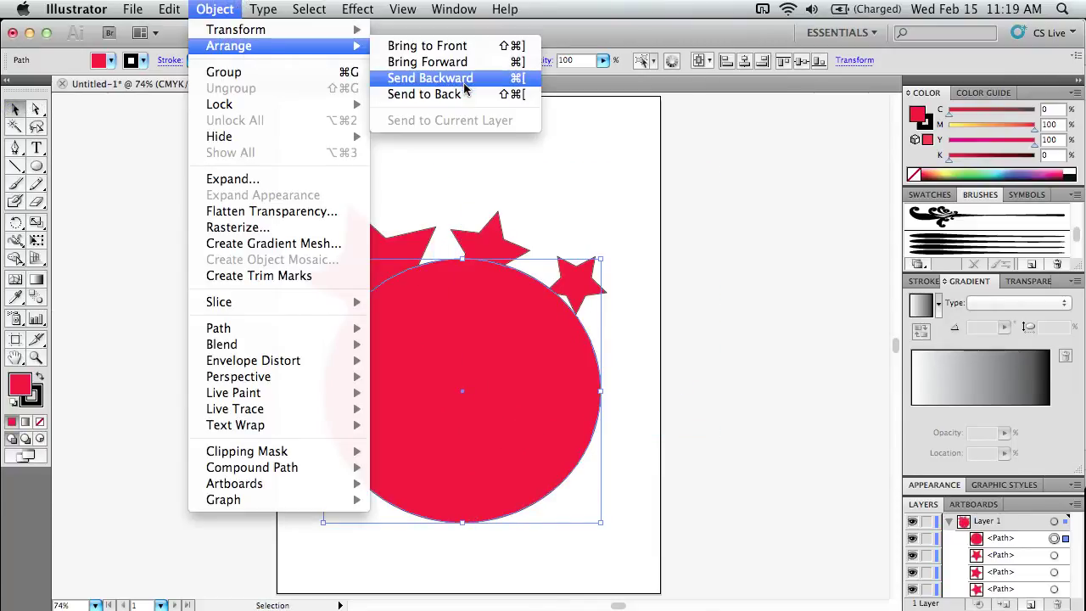
{"action": "left_click", "coordinate": [414, 97]}
{"action": "left_click_drag", "start_coordinate": [502, 419], "coordinate": [506, 407]}
{"action": "left_click", "coordinate": [679, 407]}
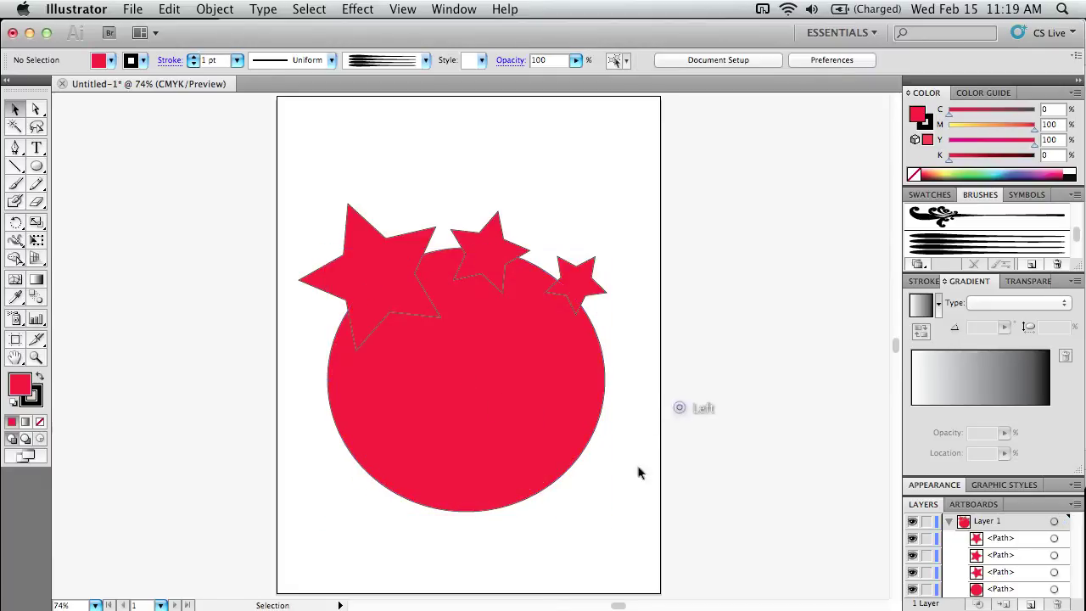
- Fill the large ellipse behind the stars with yellow and deselect it
{"action": "left_click", "coordinate": [509, 339]}
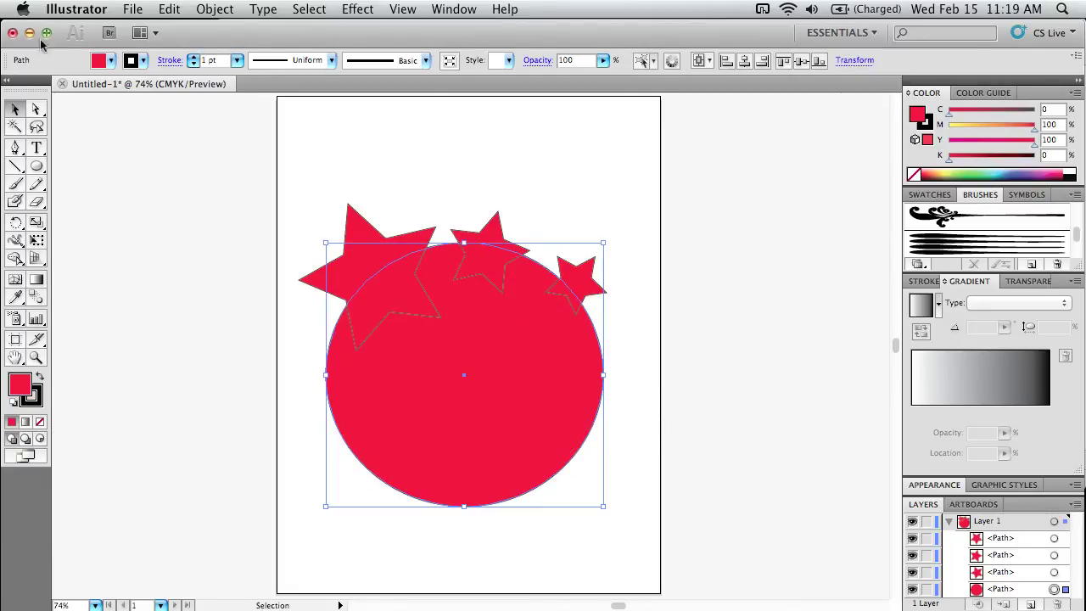
{"action": "left_click", "coordinate": [97, 61]}
{"action": "left_click", "coordinate": [65, 77]}
{"action": "left_click", "coordinate": [667, 206]}
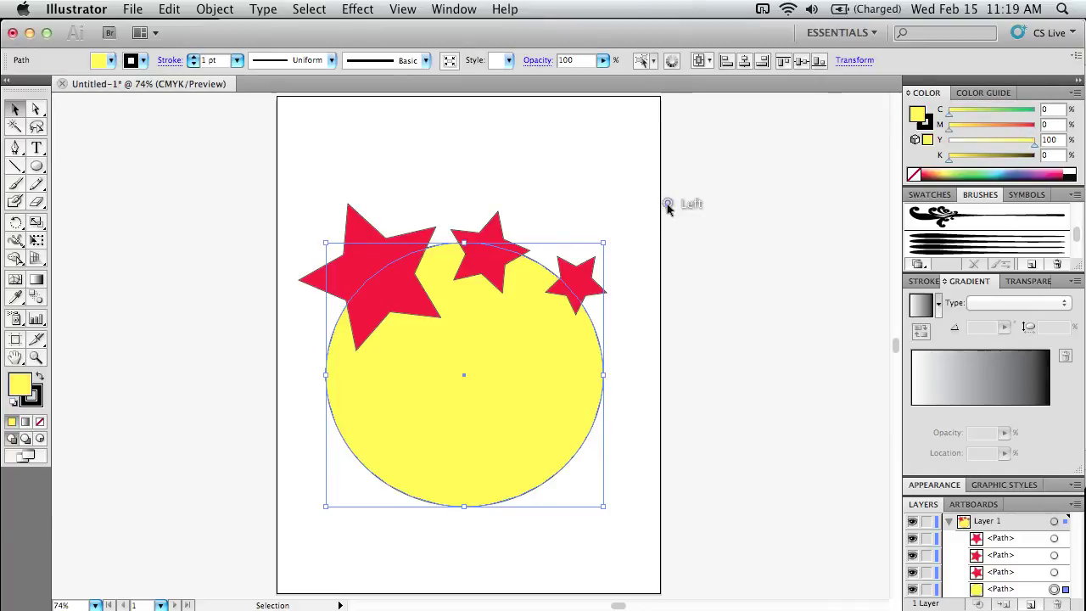
{"action": "left_click", "coordinate": [636, 285]}
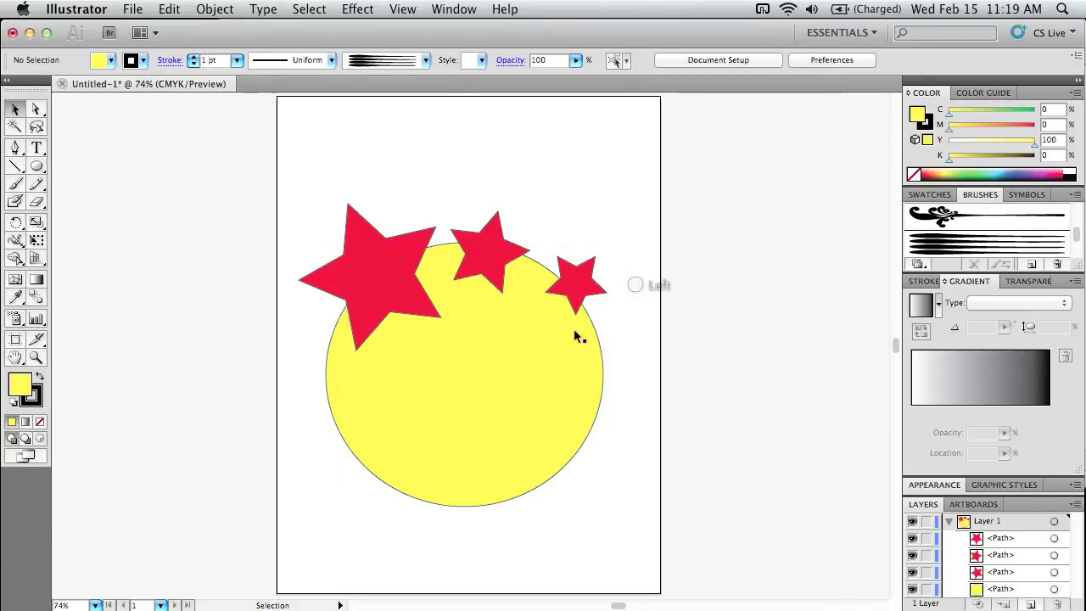
- Try a clipping mask using only the small star over the yellow ellipse, and undo it
{"action": "left_click", "coordinate": [359, 314]}
{"action": "left_click", "coordinate": [497, 255]}
{"action": "left_click", "coordinate": [592, 287]}
{"action": "left_click", "coordinate": [582, 283]}
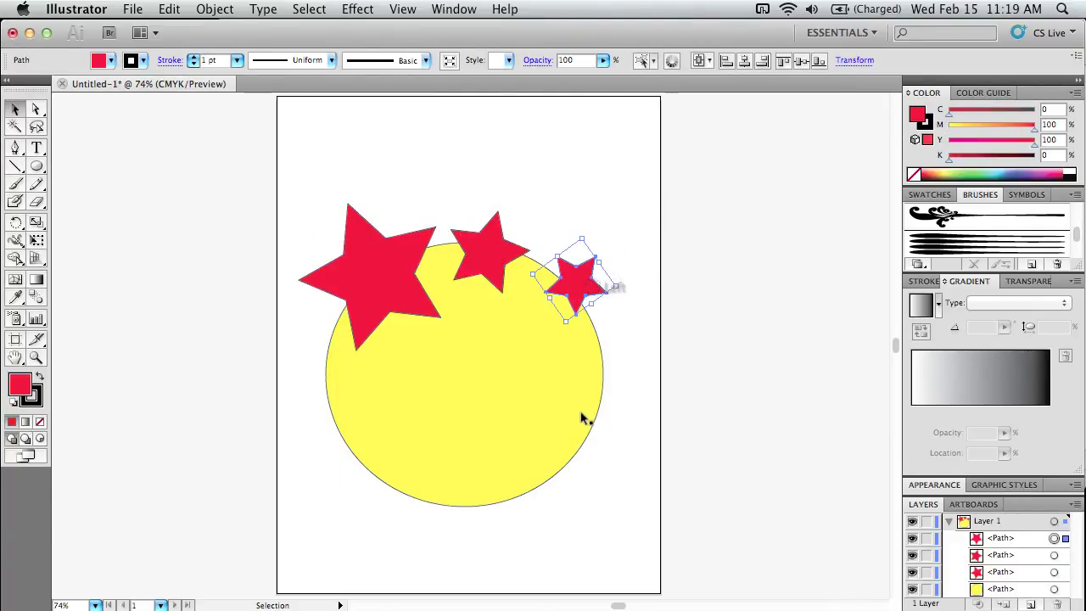
{"action": "left_click", "coordinate": [654, 300]}
{"action": "left_click_drag", "start_coordinate": [635, 235], "coordinate": [549, 387]}
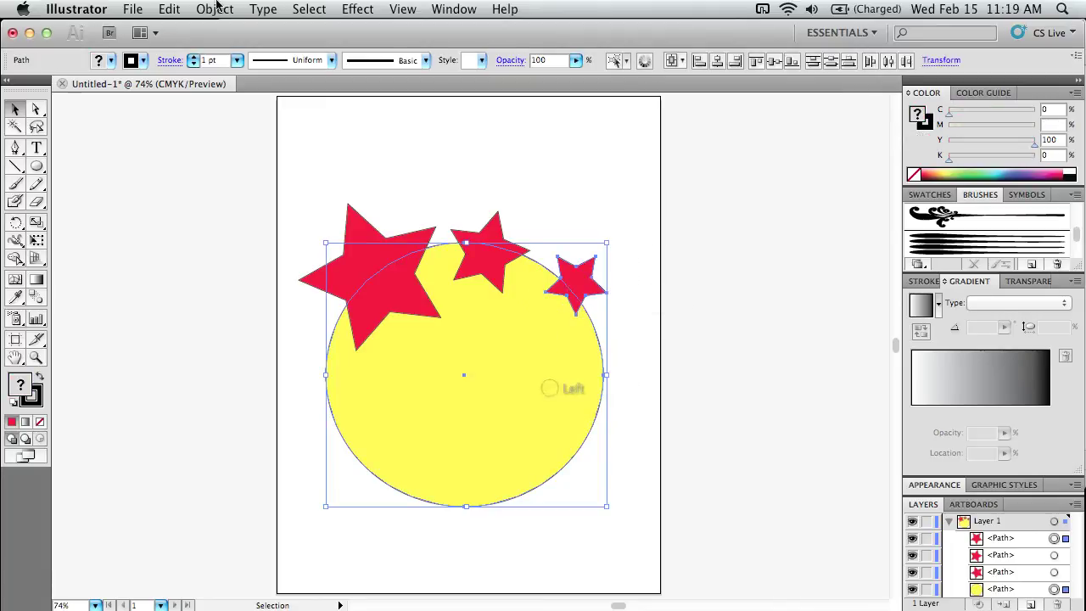
{"action": "left_click", "coordinate": [214, 9]}
{"action": "mouse_move", "coordinate": [280, 451]}
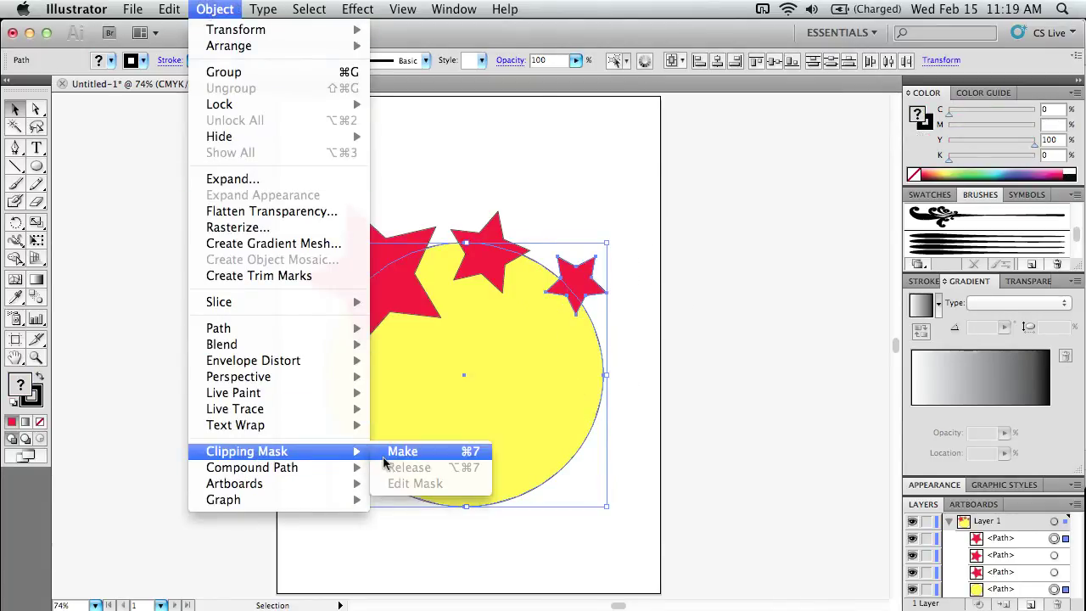
{"action": "left_click", "coordinate": [393, 454]}
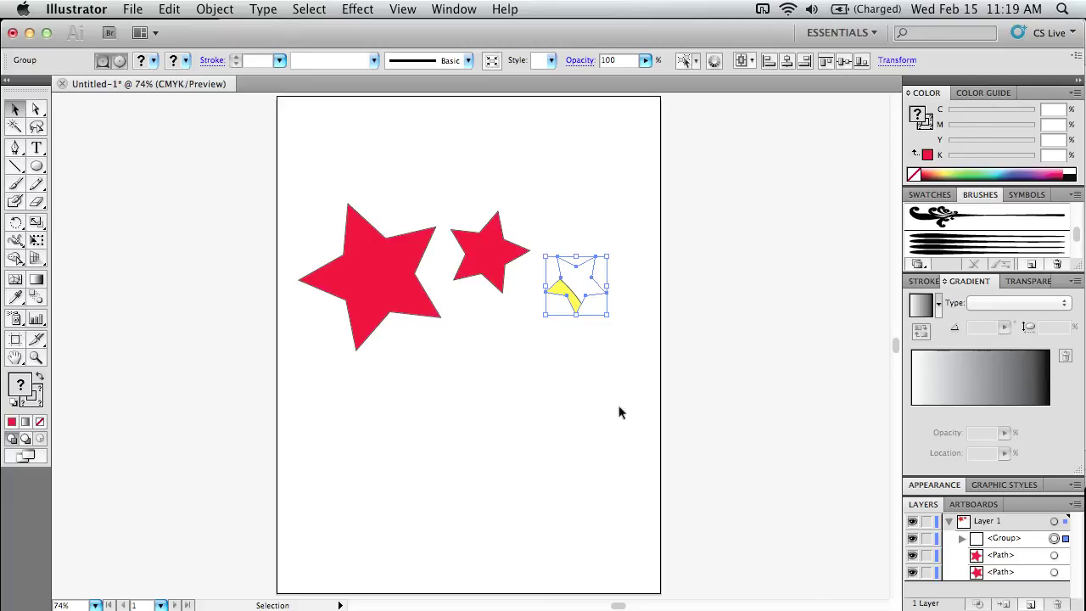
{"action": "key", "text": "ctrl+z"}
{"action": "left_click", "coordinate": [636, 335]}
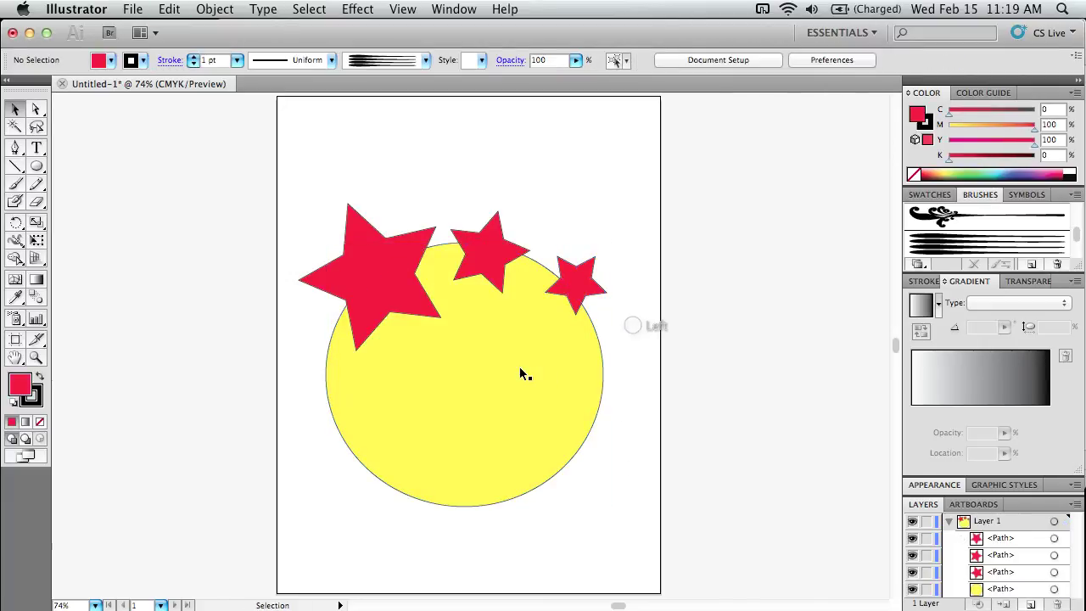
- Combine all three red stars into one compound path and deselect it
{"action": "left_click", "coordinate": [582, 295]}
{"action": "left_click", "coordinate": [481, 242], "text": "shift"}
{"action": "left_click", "coordinate": [375, 255], "text": "shift"}
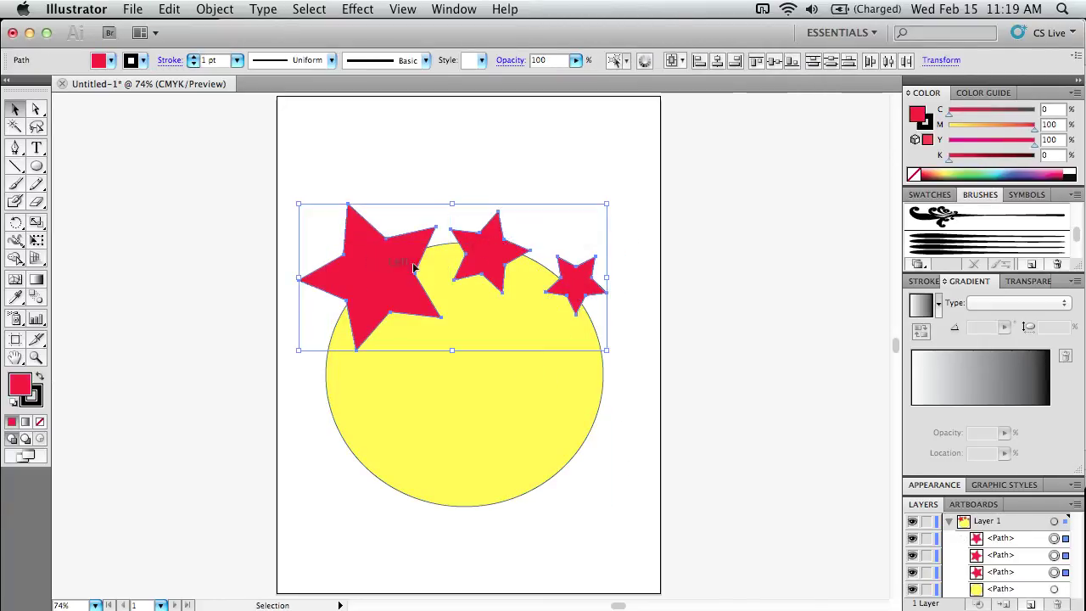
{"action": "left_click", "coordinate": [215, 9]}
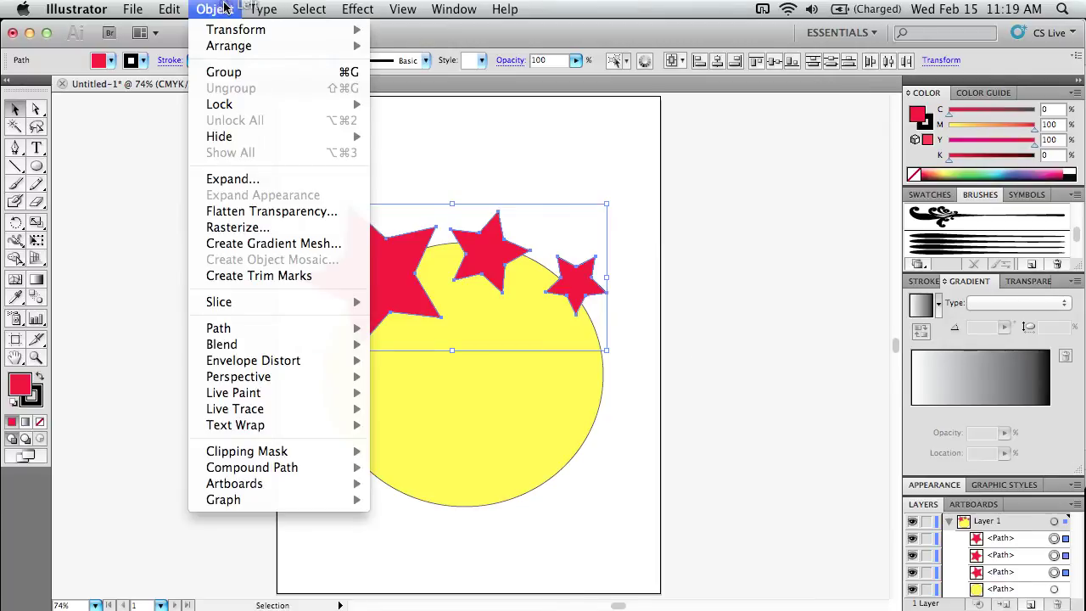
{"action": "mouse_move", "coordinate": [293, 472]}
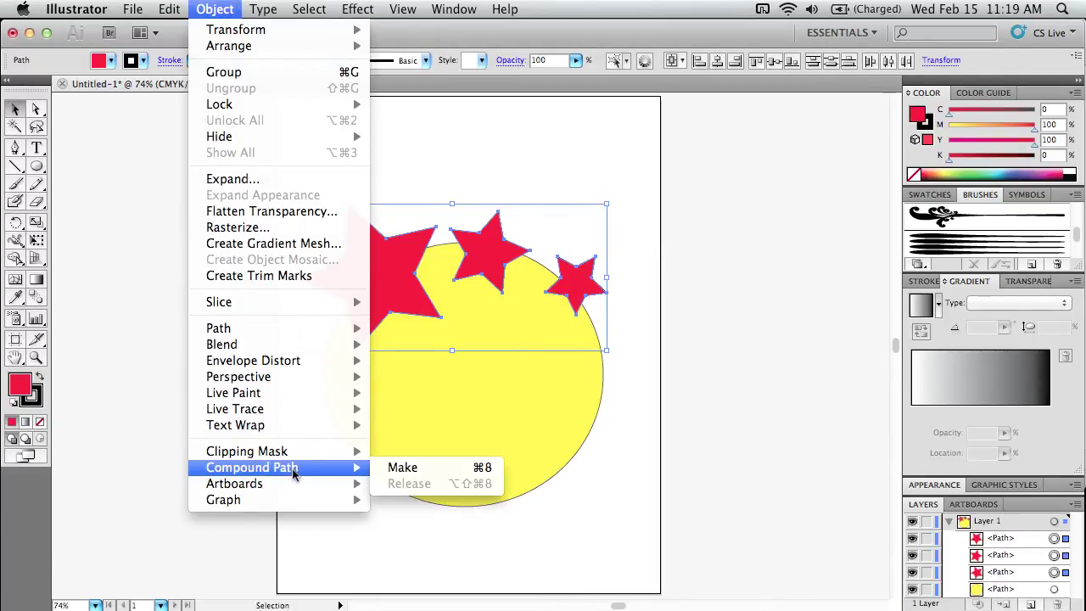
{"action": "left_click", "coordinate": [444, 475]}
{"action": "left_click", "coordinate": [644, 441]}
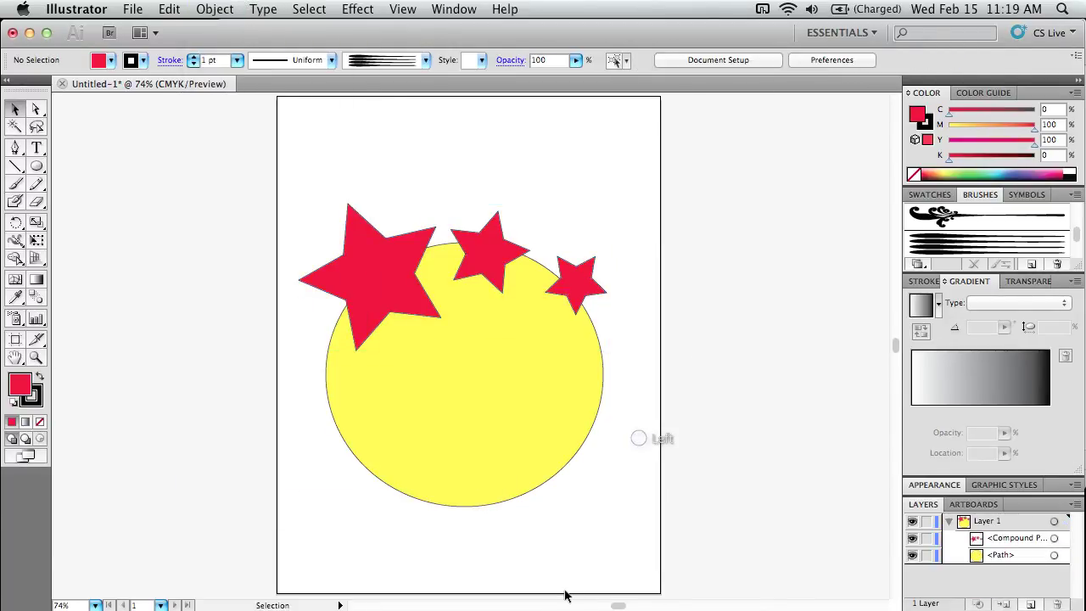
- Make a clipping mask from the stars' compound path and the yellow ellipse, and deselect the result
{"action": "left_click_drag", "start_coordinate": [622, 200], "coordinate": [670, 357]}
{"action": "left_click", "coordinate": [394, 282]}
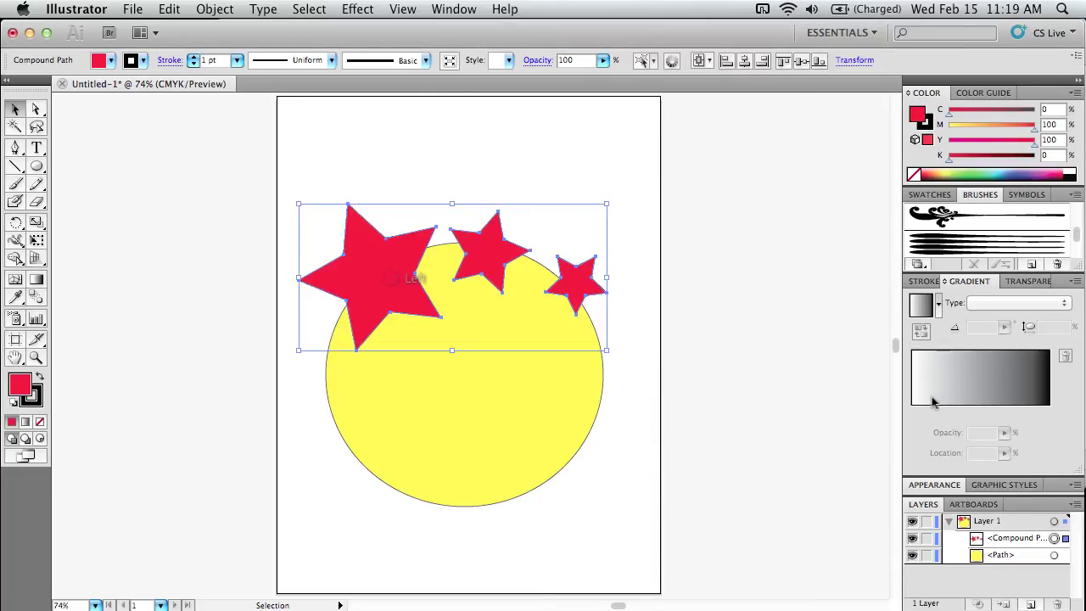
{"action": "left_click", "coordinate": [1008, 539]}
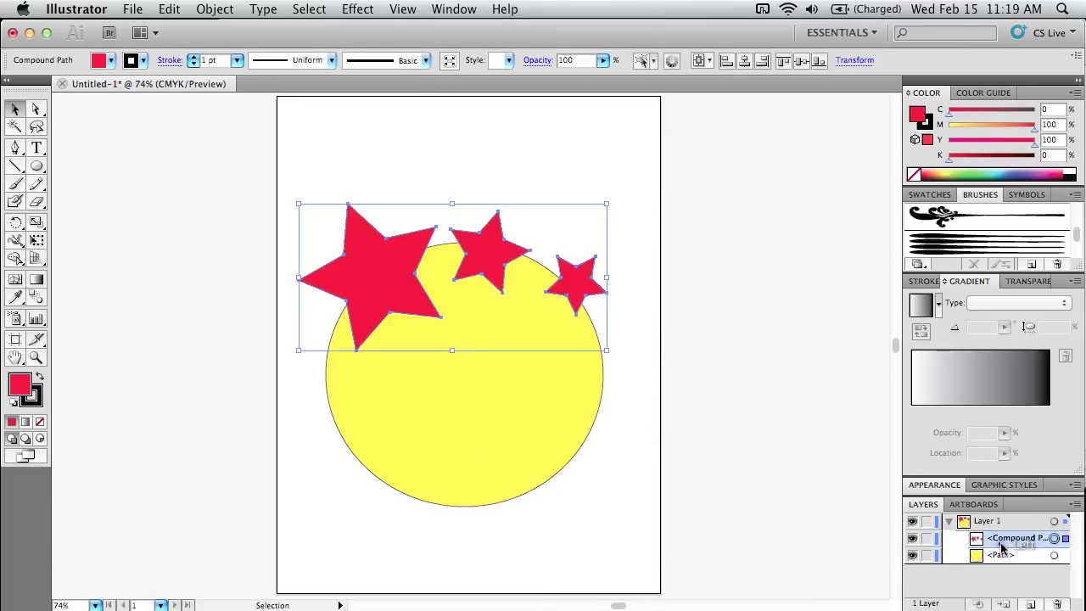
{"action": "left_click", "coordinate": [923, 555]}
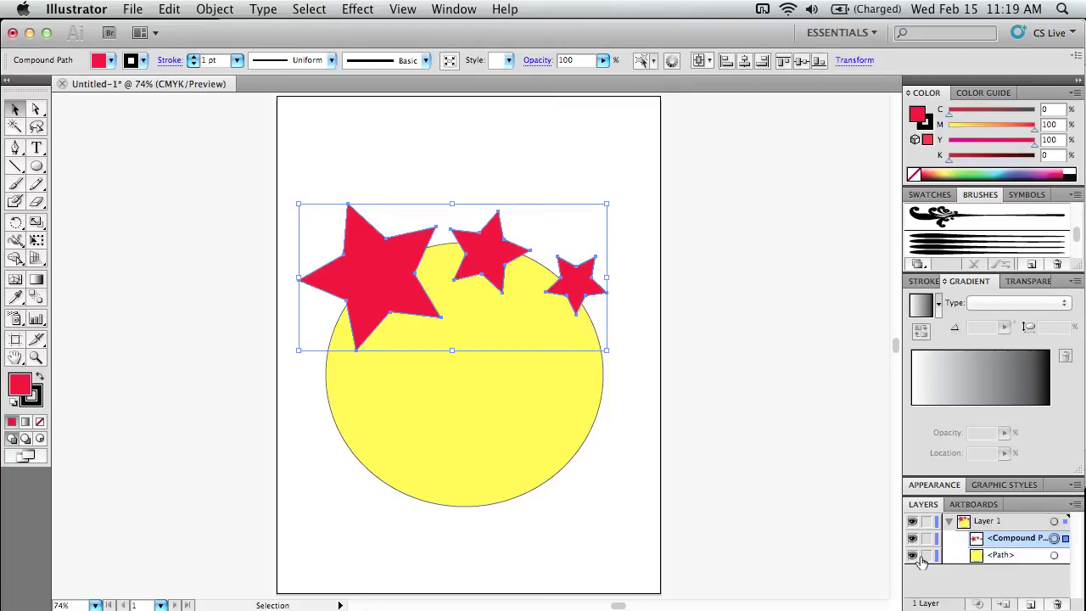
{"action": "left_click", "coordinate": [1001, 543]}
{"action": "left_click_drag", "start_coordinate": [668, 194], "coordinate": [296, 432]}
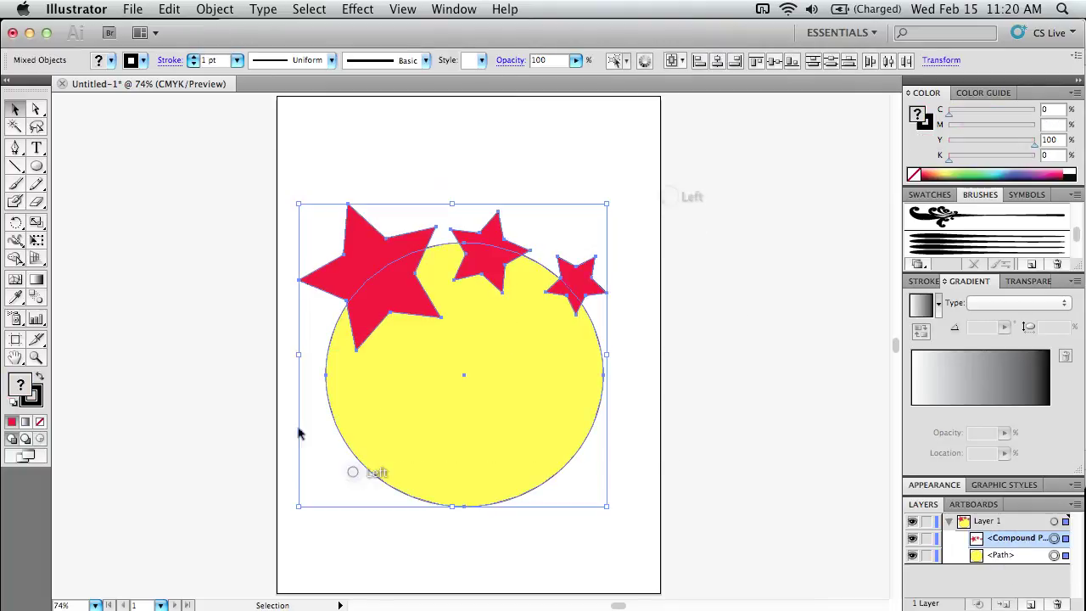
{"action": "left_click", "coordinate": [214, 8]}
{"action": "mouse_move", "coordinate": [255, 450]}
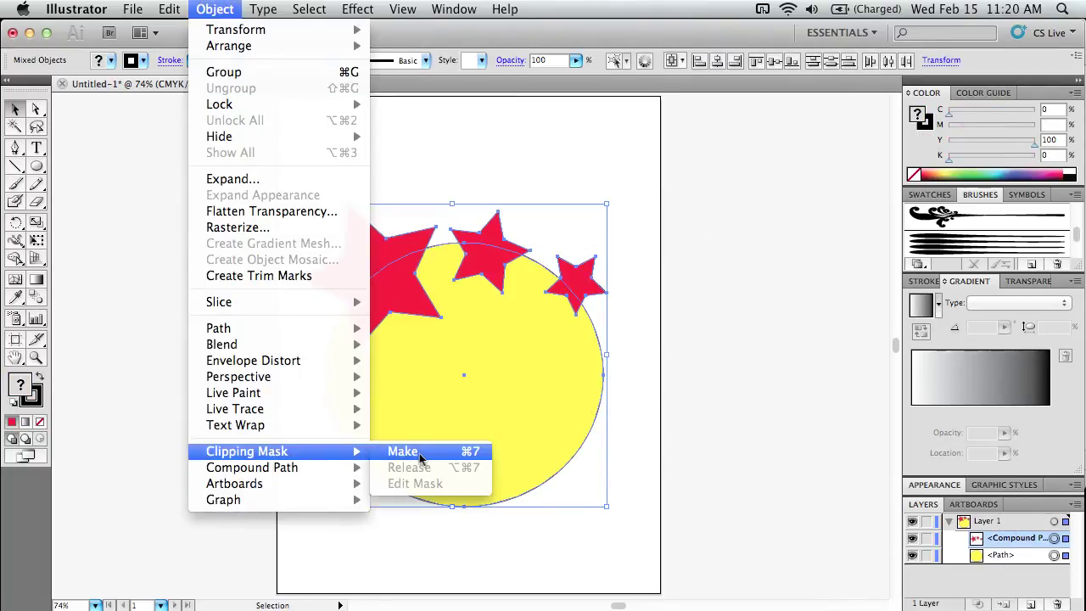
{"action": "left_click", "coordinate": [401, 452]}
{"action": "left_click", "coordinate": [613, 544]}
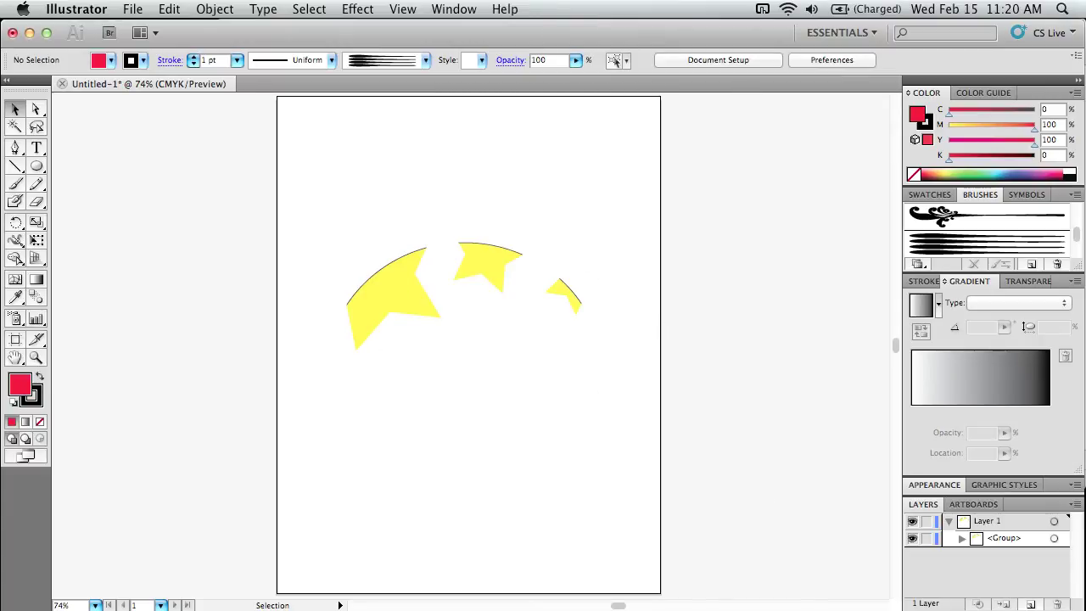
- Expand the clip group in the layer list, target its compound path, and give it a black 1 pt stroke
{"action": "left_click", "coordinate": [961, 538]}
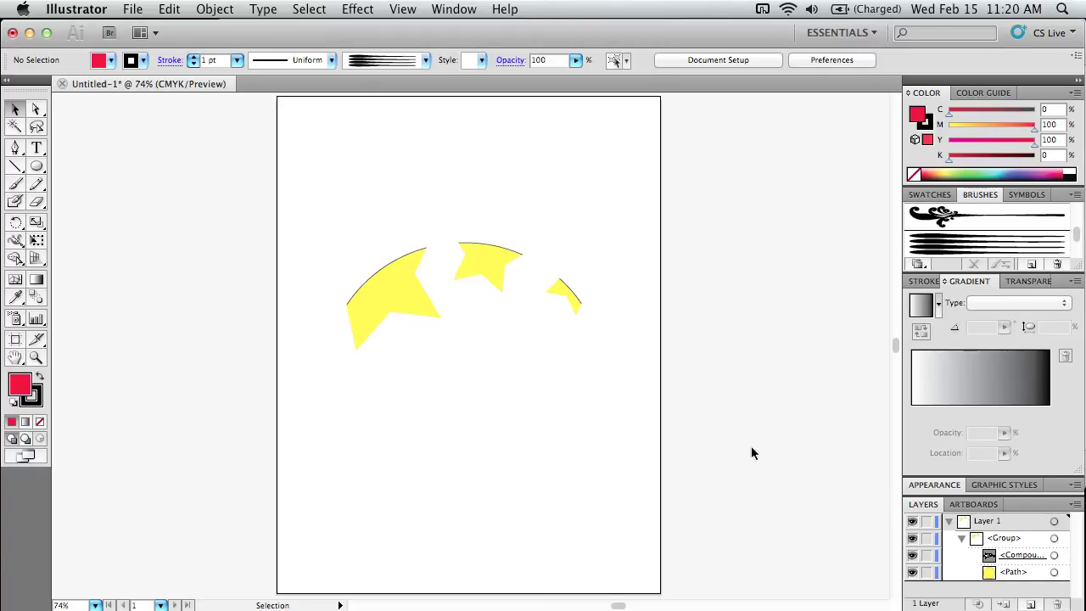
{"action": "left_click", "coordinate": [1028, 557]}
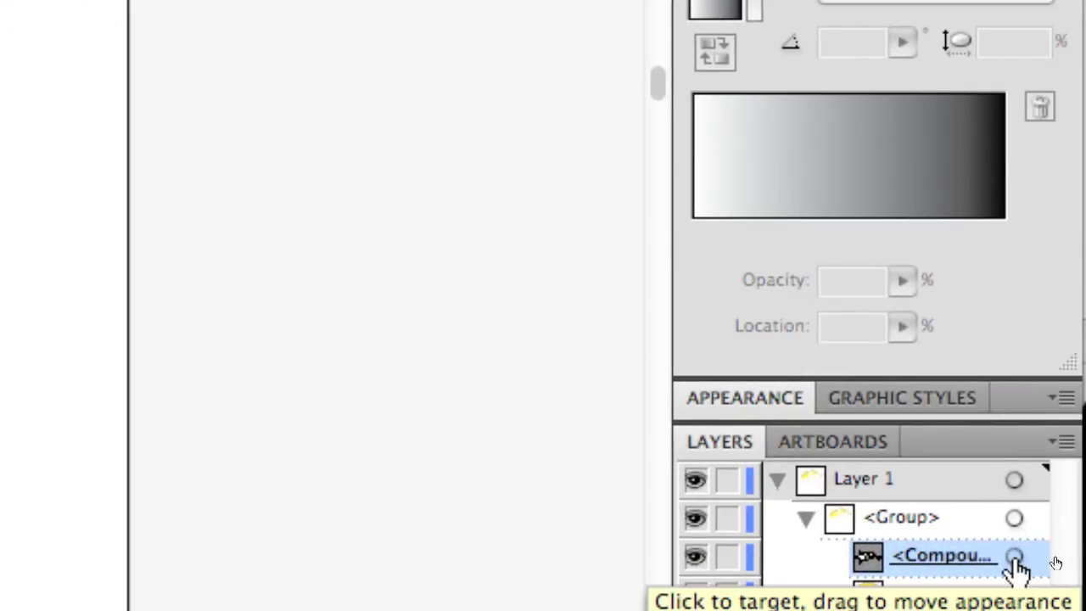
{"action": "left_click", "coordinate": [1015, 557]}
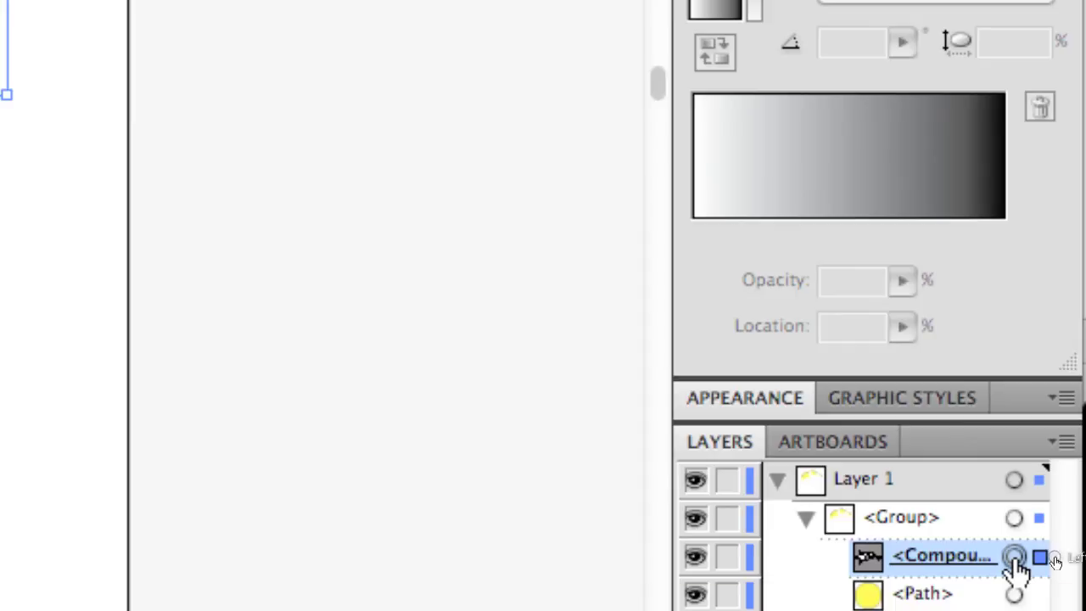
{"action": "left_click", "coordinate": [779, 398]}
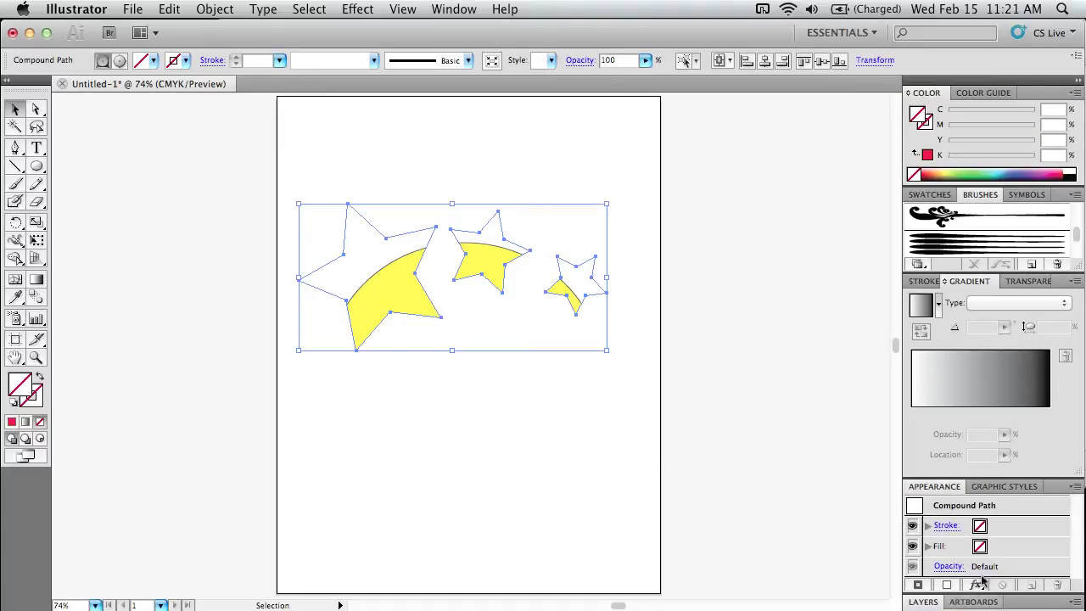
{"action": "left_click", "coordinate": [980, 526]}
{"action": "left_click", "coordinate": [979, 525]}
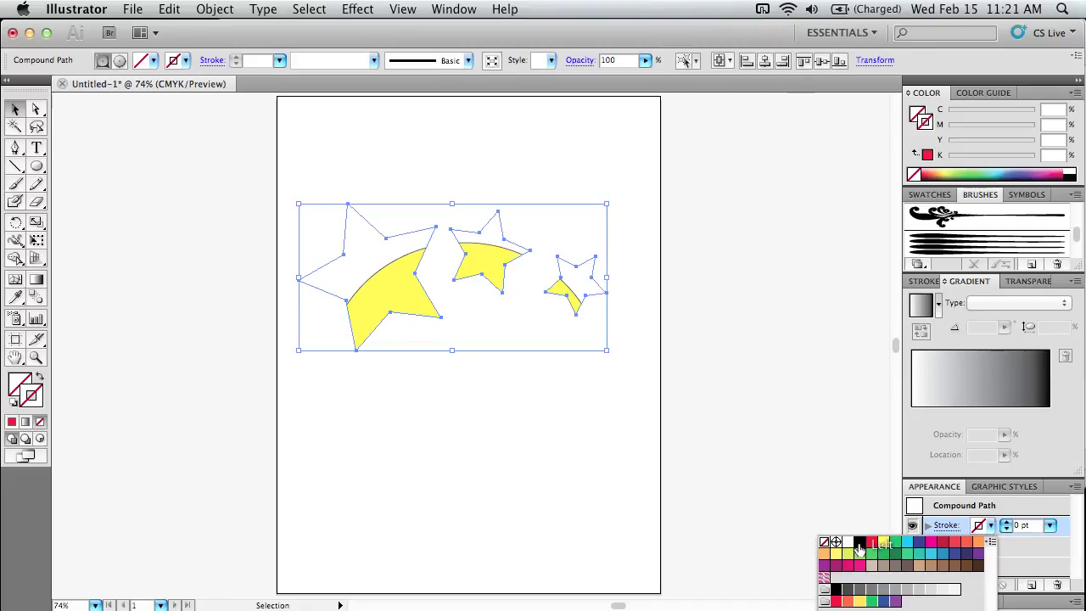
{"action": "left_click", "coordinate": [860, 543]}
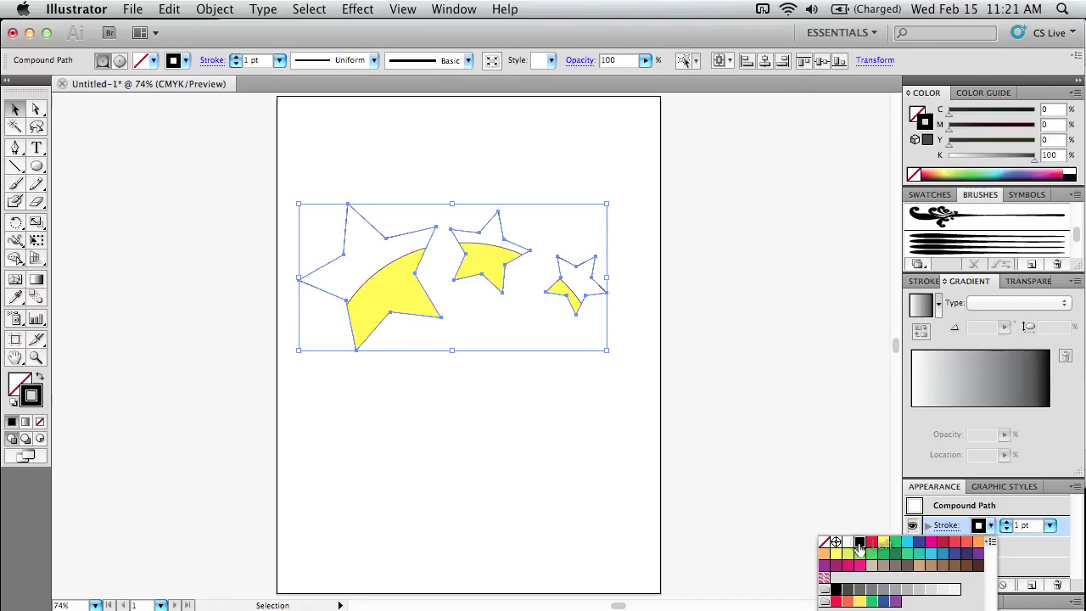
{"action": "left_click", "coordinate": [23, 108]}
{"action": "left_click", "coordinate": [755, 374]}
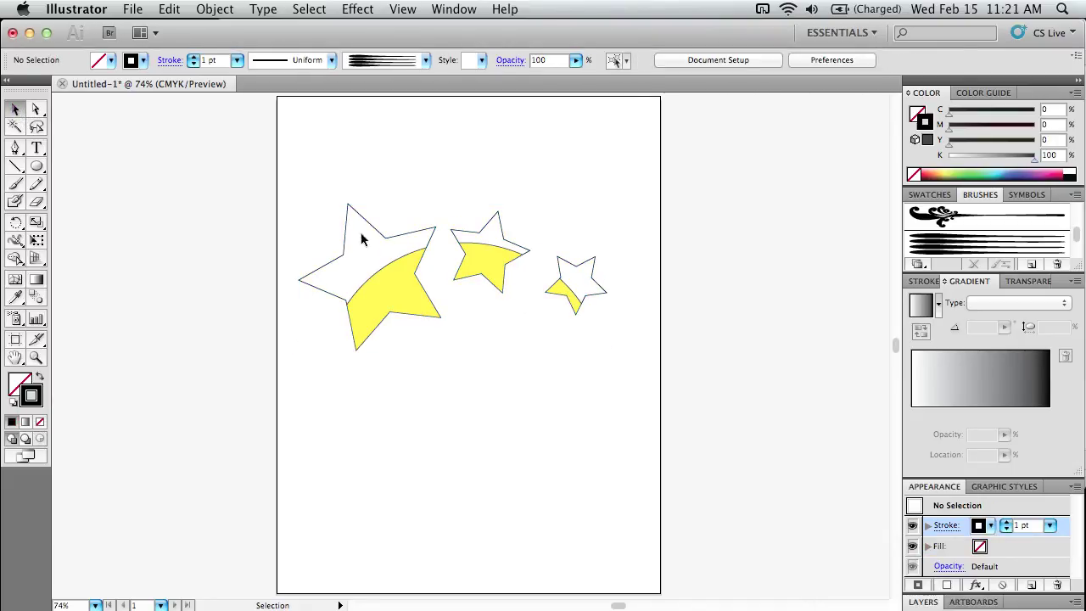
- Give the stars' clipping compound path a red fill, return to the layer list, and deselect the artwork
{"action": "left_click", "coordinate": [980, 546]}
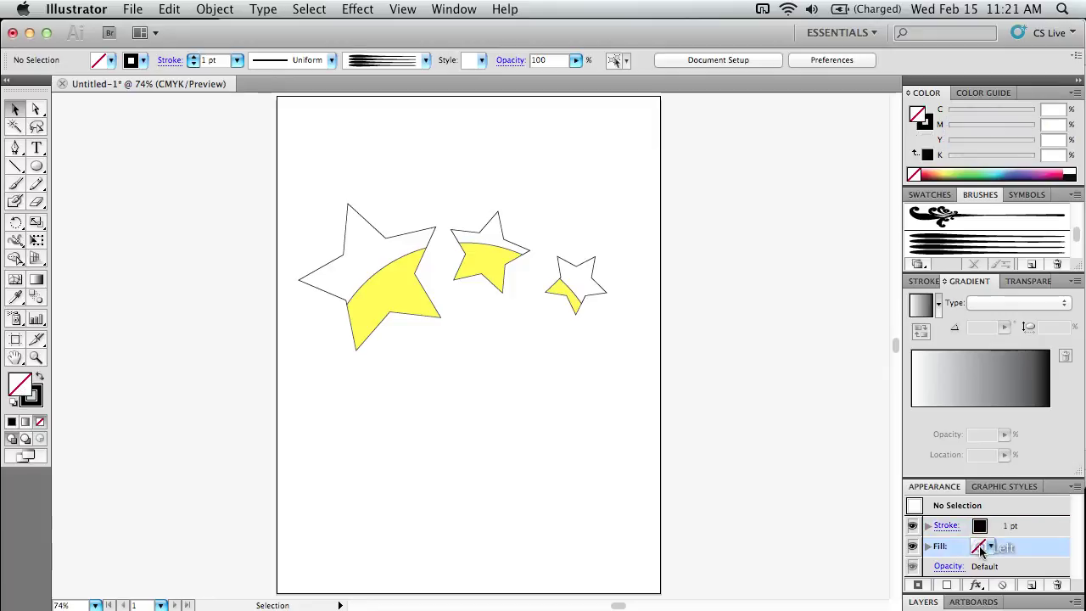
{"action": "left_click", "coordinate": [987, 548]}
{"action": "left_click", "coordinate": [872, 561]}
{"action": "key", "text": "super+a"}
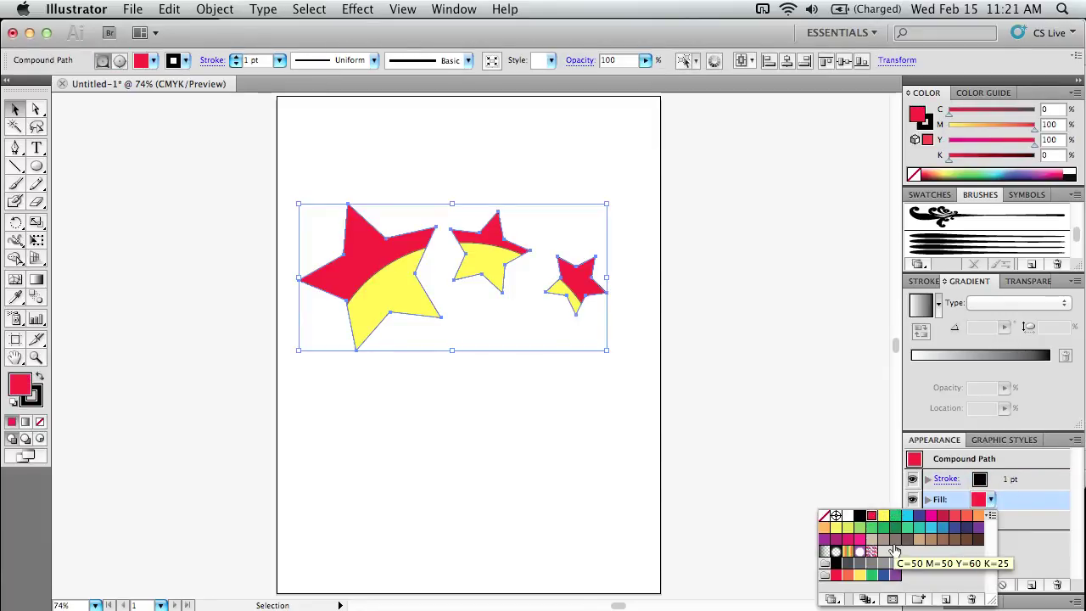
{"action": "left_click", "coordinate": [942, 601]}
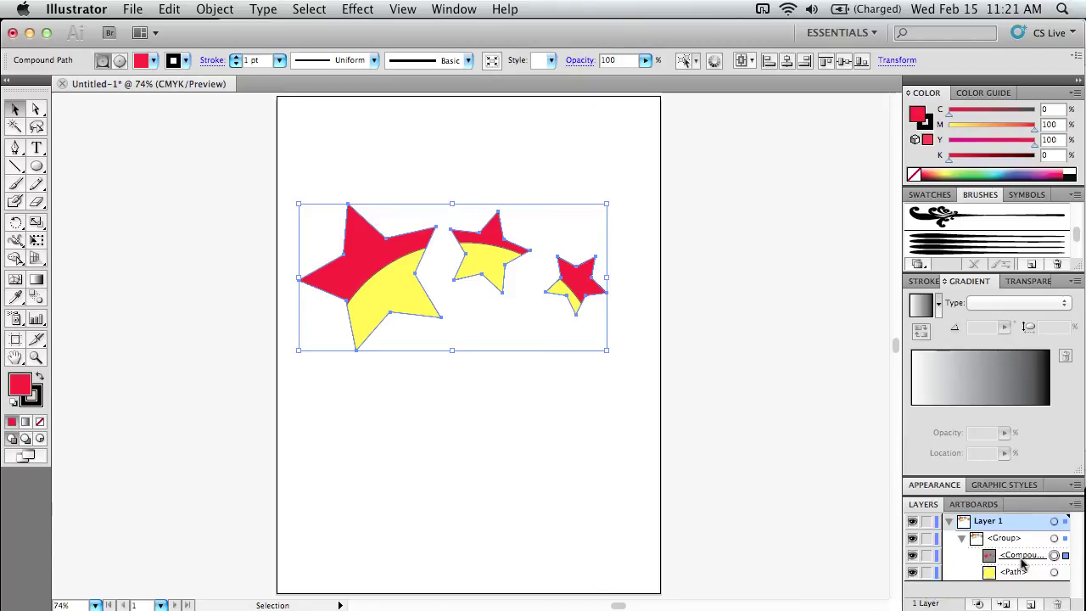
{"action": "left_click", "coordinate": [422, 400]}
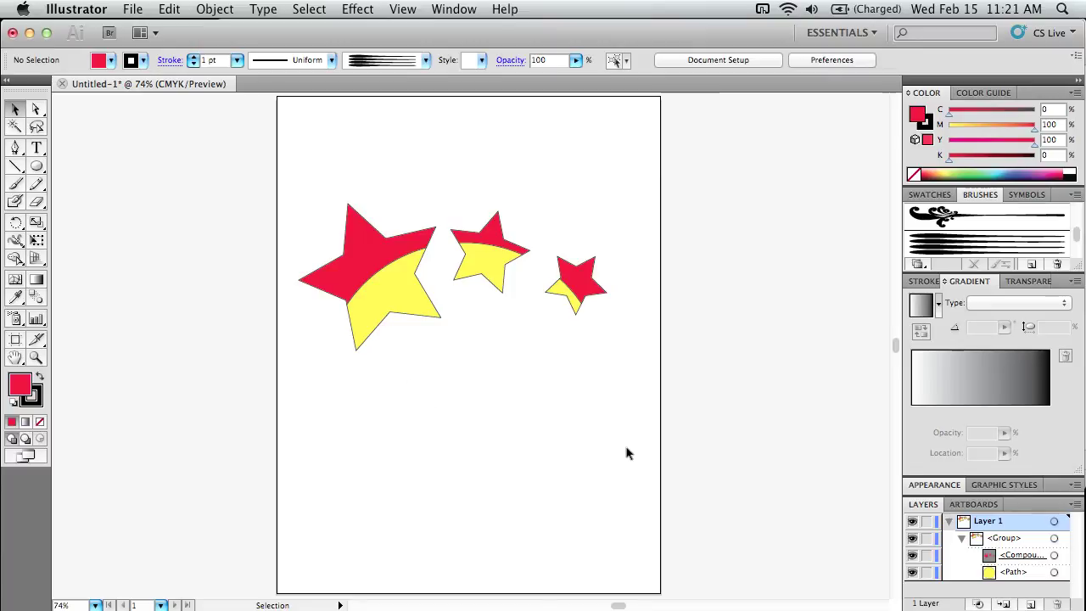
- Reorder the clip group's contents so the compound path sits below the yellow path
{"action": "left_click_drag", "start_coordinate": [1026, 556], "coordinate": [1022, 577]}
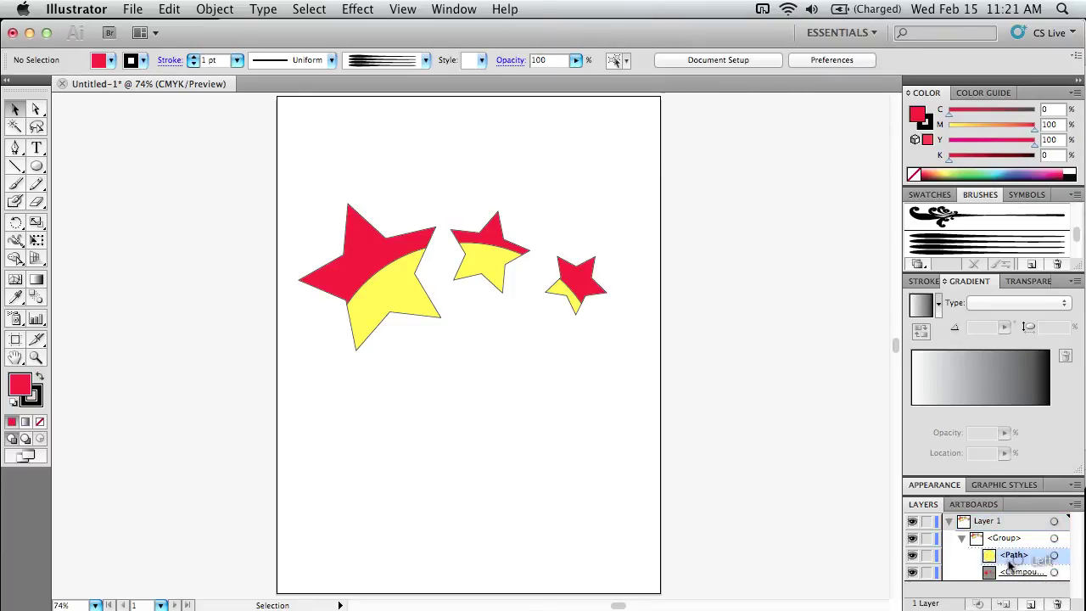
{"action": "left_click", "coordinate": [36, 167]}
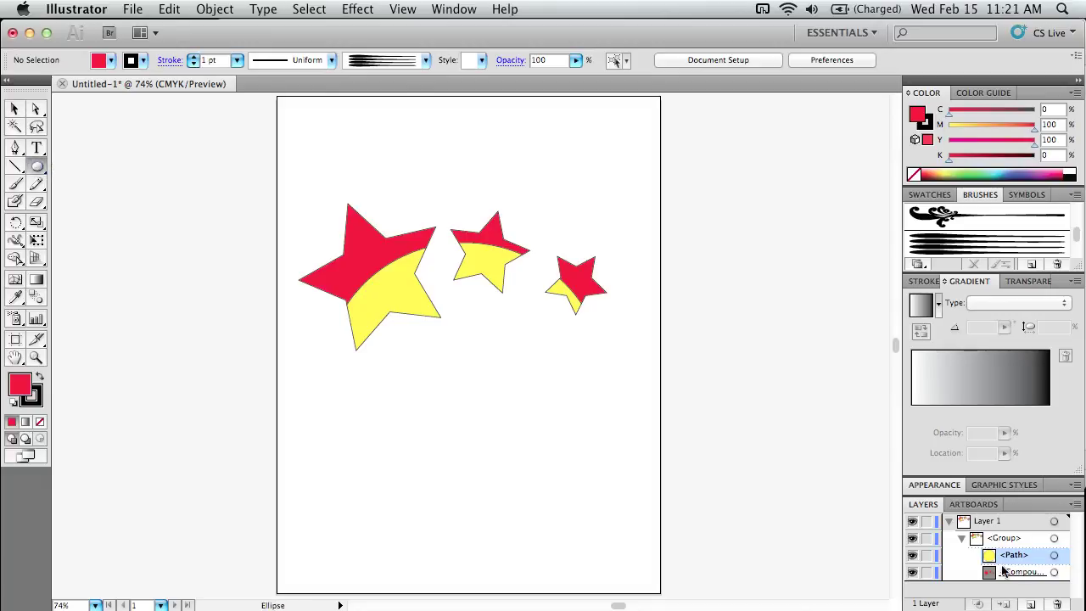
{"action": "left_click", "coordinate": [14, 108]}
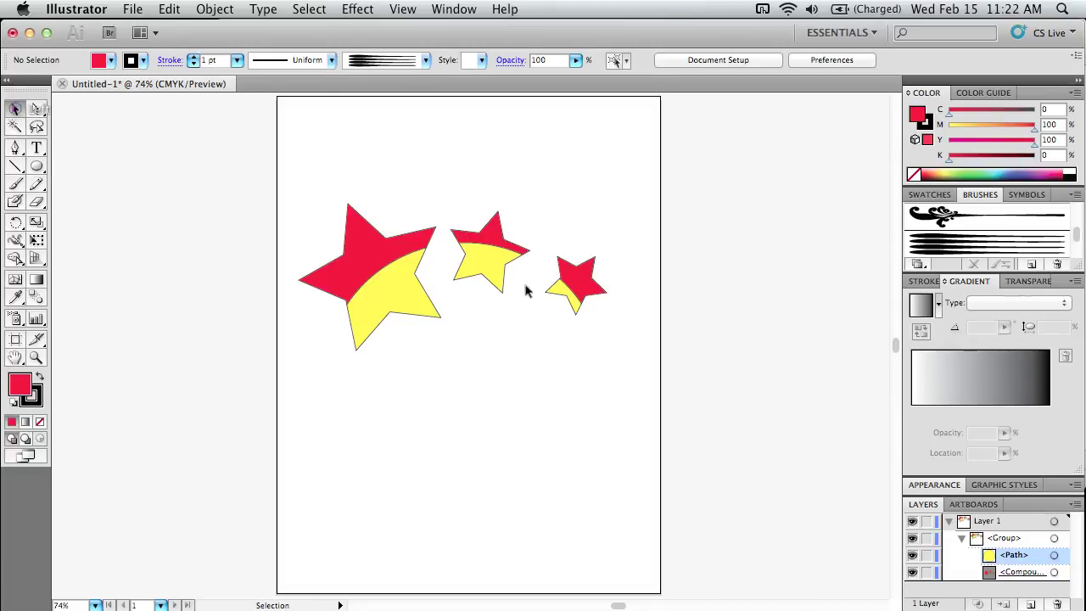
- Isolate the clip group, draw a narrow upright ellipse over the large star's upper notch, and fill it with cyan
{"action": "double_click", "coordinate": [372, 273]}
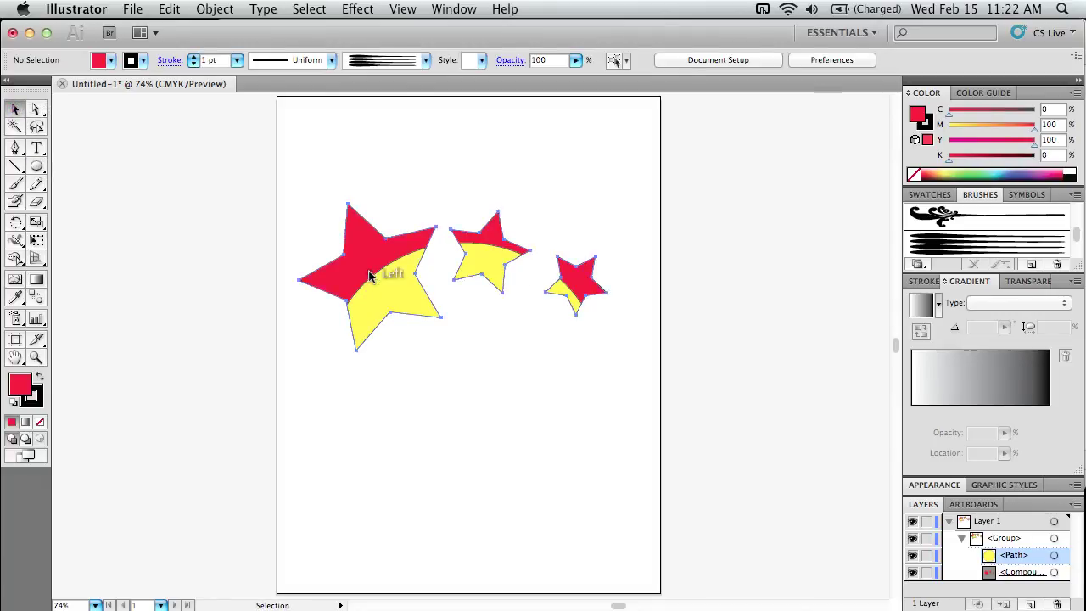
{"action": "left_click", "coordinate": [37, 167]}
{"action": "left_click_drag", "start_coordinate": [398, 194], "coordinate": [363, 256]}
{"action": "left_click", "coordinate": [143, 60]}
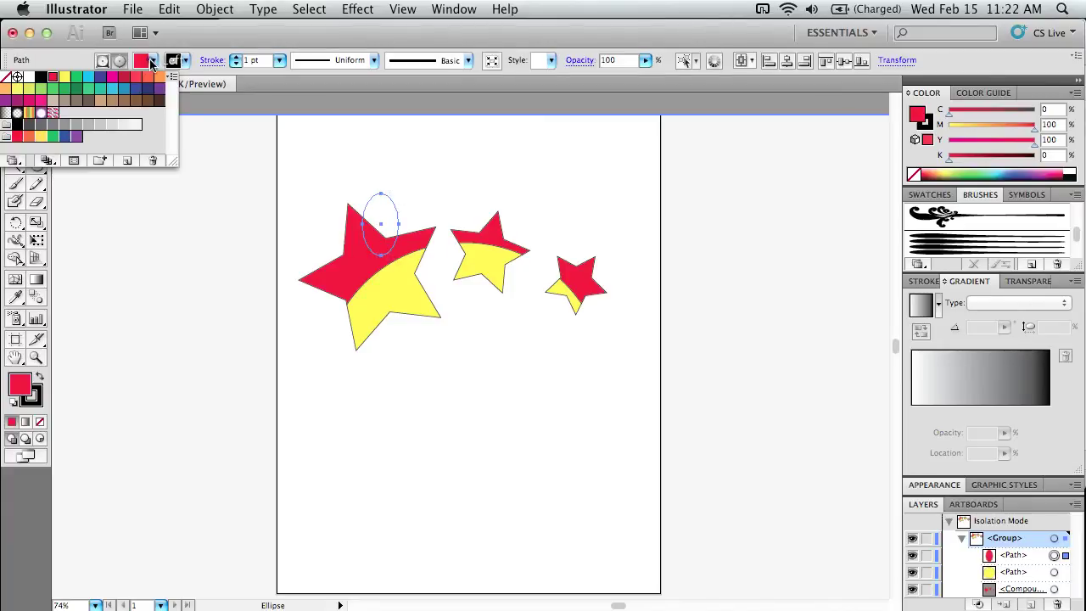
{"action": "left_click", "coordinate": [89, 79]}
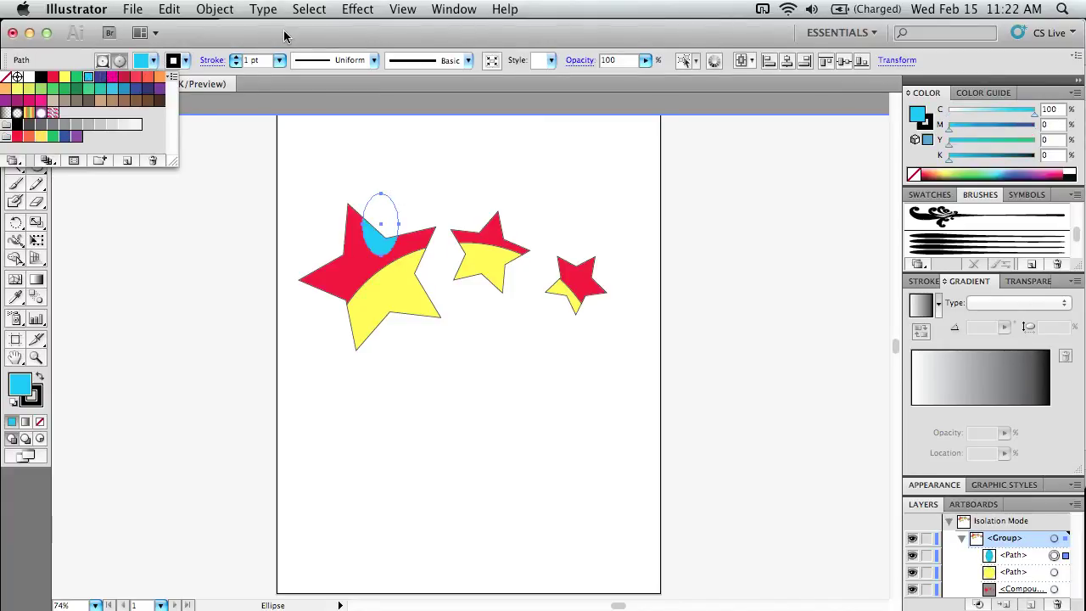
{"action": "left_click", "coordinate": [285, 35]}
{"action": "left_click", "coordinate": [15, 109]}
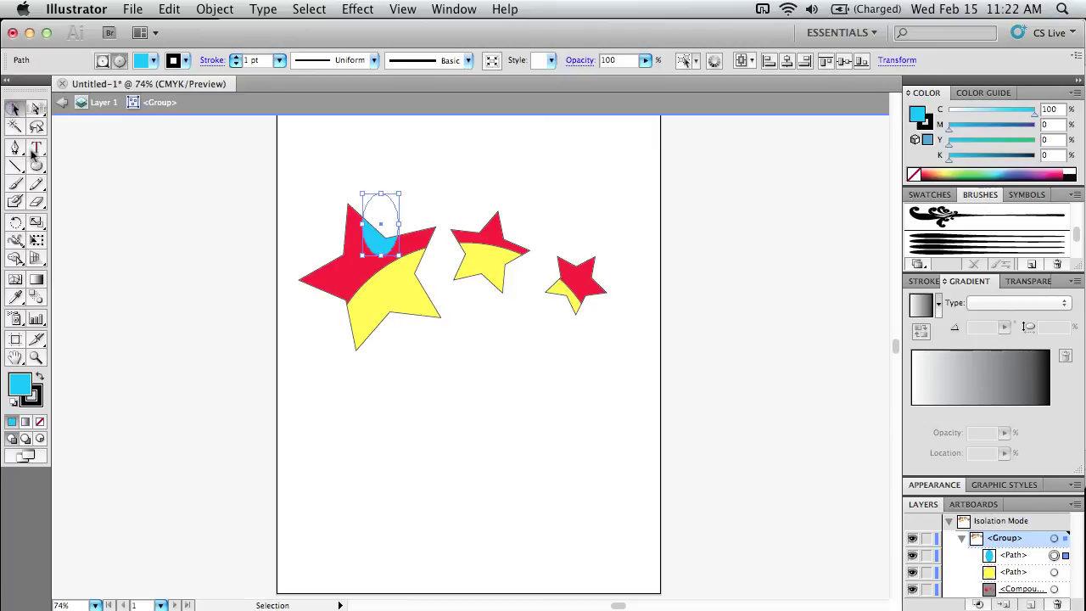
- Draw two more cyan ellipses inside the isolated clip group, one over the medium star's top and a smaller one on the small star
{"action": "left_click", "coordinate": [37, 166]}
{"action": "left_click_drag", "start_coordinate": [510, 197], "coordinate": [481, 252]}
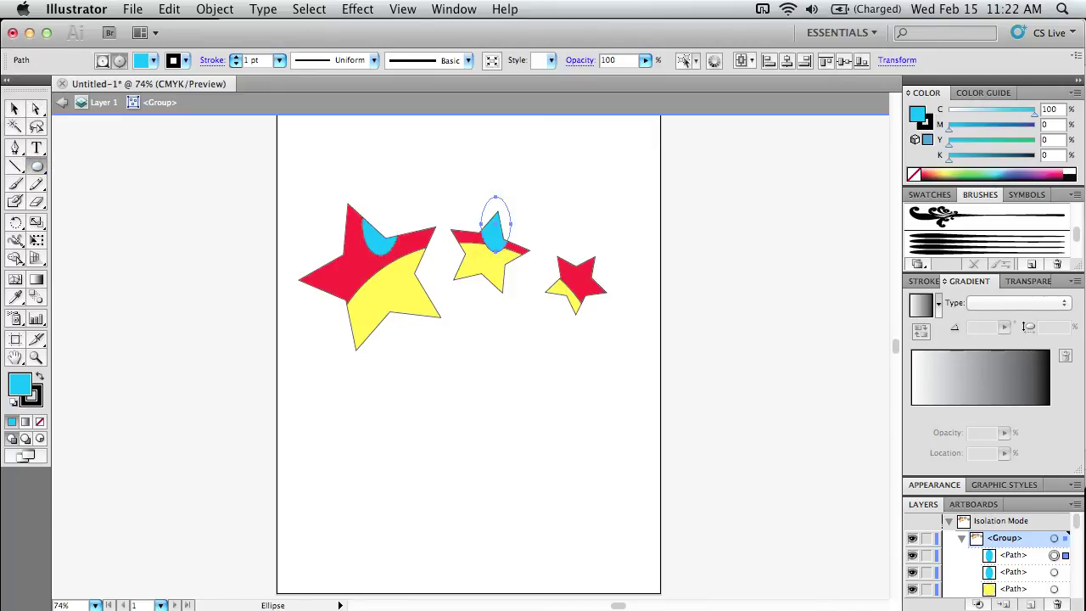
{"action": "left_click_drag", "start_coordinate": [585, 263], "coordinate": [573, 295]}
{"action": "left_click", "coordinate": [15, 109]}
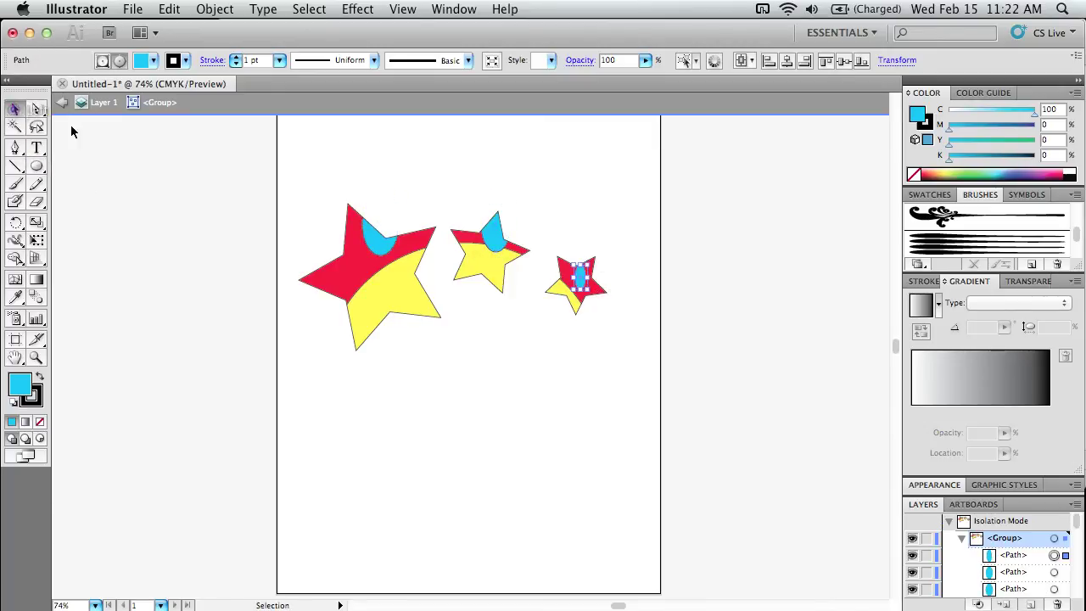
- Deselect the artwork and move the stars' compound path to the top of the isolated clip group's stacking order
{"action": "left_click", "coordinate": [722, 393]}
{"action": "scroll", "coordinate": [1022, 577], "scroll_direction": "down", "scroll_amount": 3}
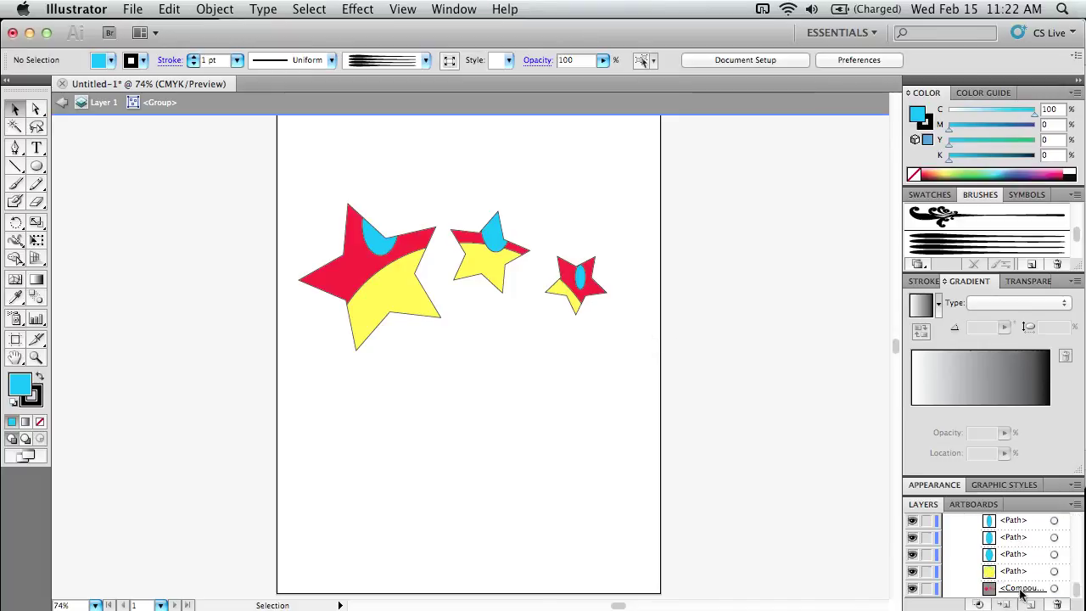
{"action": "left_click_drag", "start_coordinate": [1022, 594], "coordinate": [1021, 553]}
{"action": "left_click_drag", "start_coordinate": [1021, 510], "coordinate": [1018, 550]}
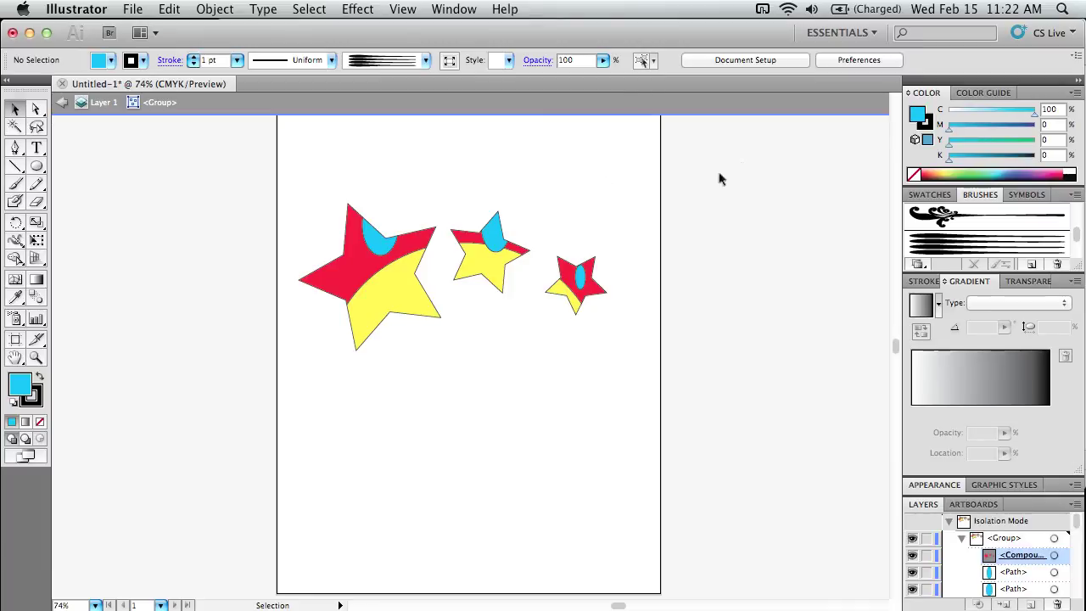
- Target the stars' clipping compound path and set both its fill and its stroke to None
{"action": "left_click", "coordinate": [1054, 555]}
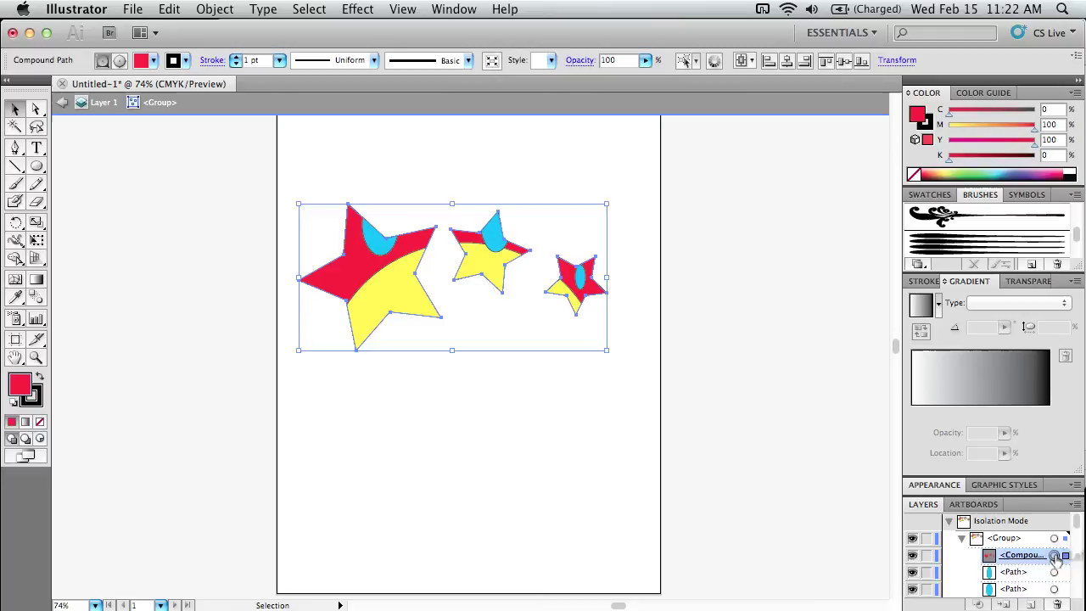
{"action": "left_click", "coordinate": [934, 485]}
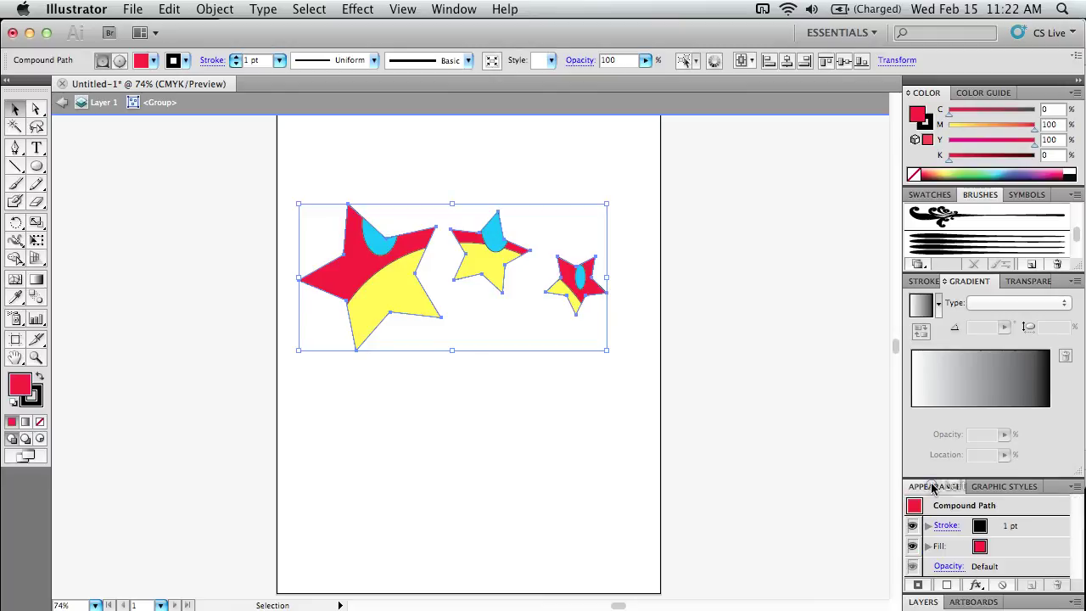
{"action": "left_click", "coordinate": [979, 547]}
{"action": "left_click", "coordinate": [980, 546]}
{"action": "left_click", "coordinate": [822, 562]}
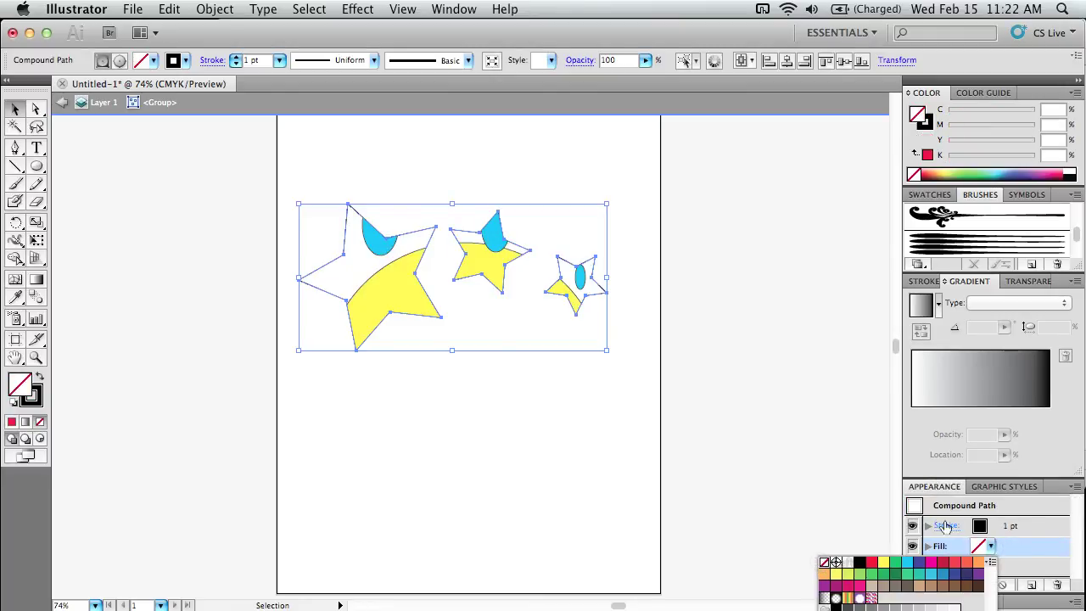
{"action": "left_click", "coordinate": [1003, 526]}
{"action": "left_click", "coordinate": [989, 526]}
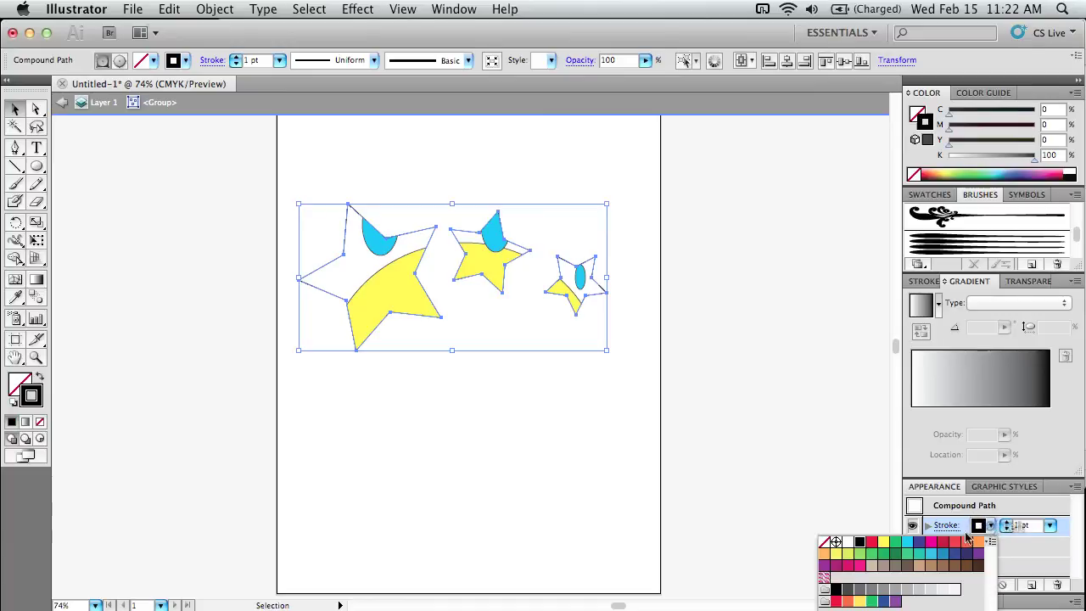
{"action": "left_click", "coordinate": [823, 541]}
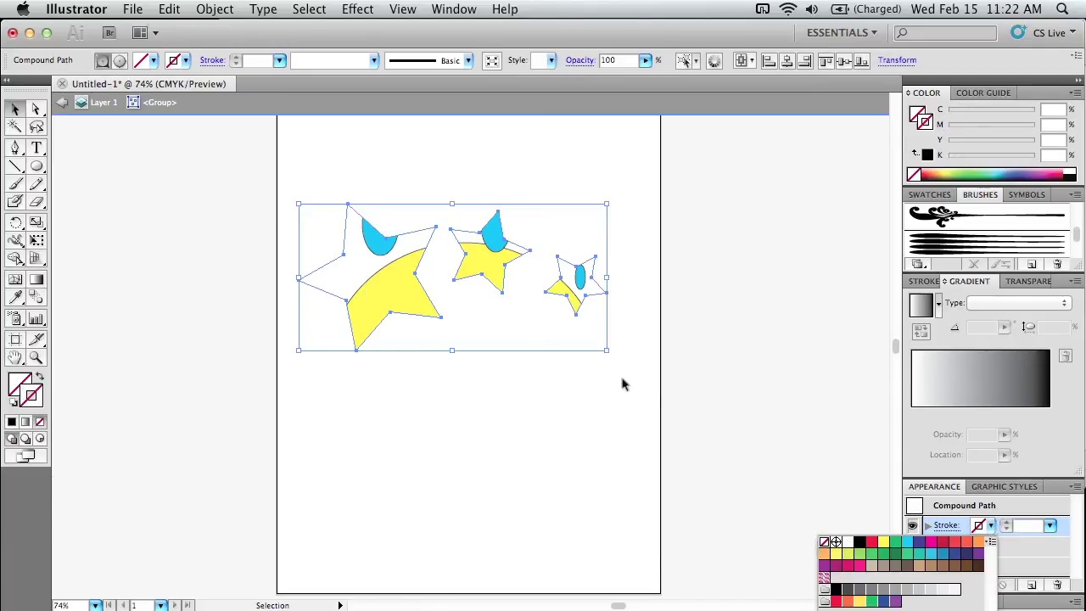
- Select the clipped yellow circle to check its full outline, deselect it, and leave isolation mode
{"action": "left_click", "coordinate": [16, 109]}
{"action": "left_click", "coordinate": [488, 413]}
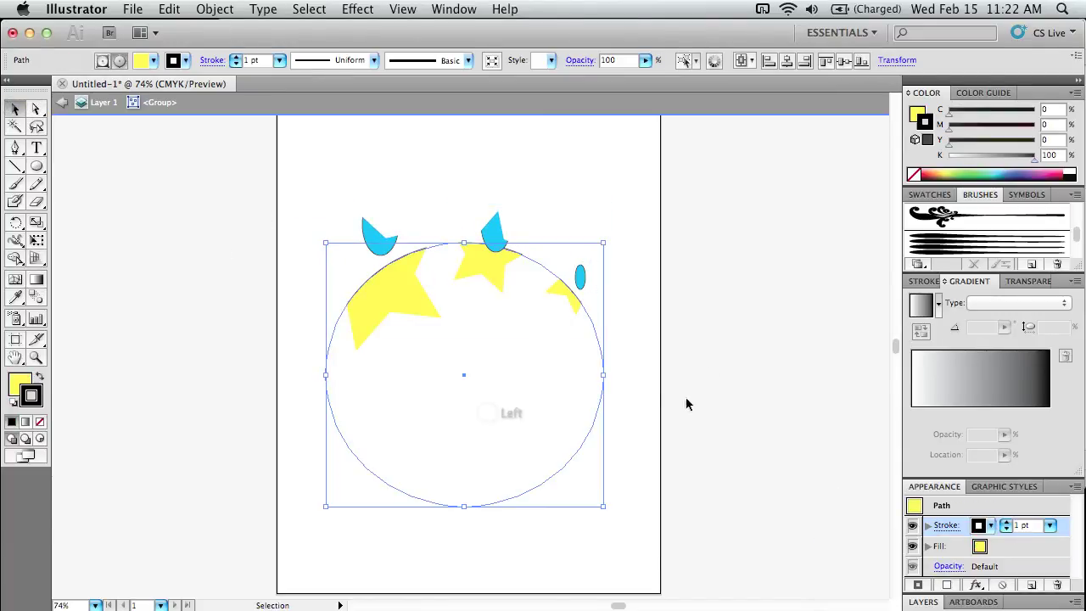
{"action": "left_click", "coordinate": [715, 346]}
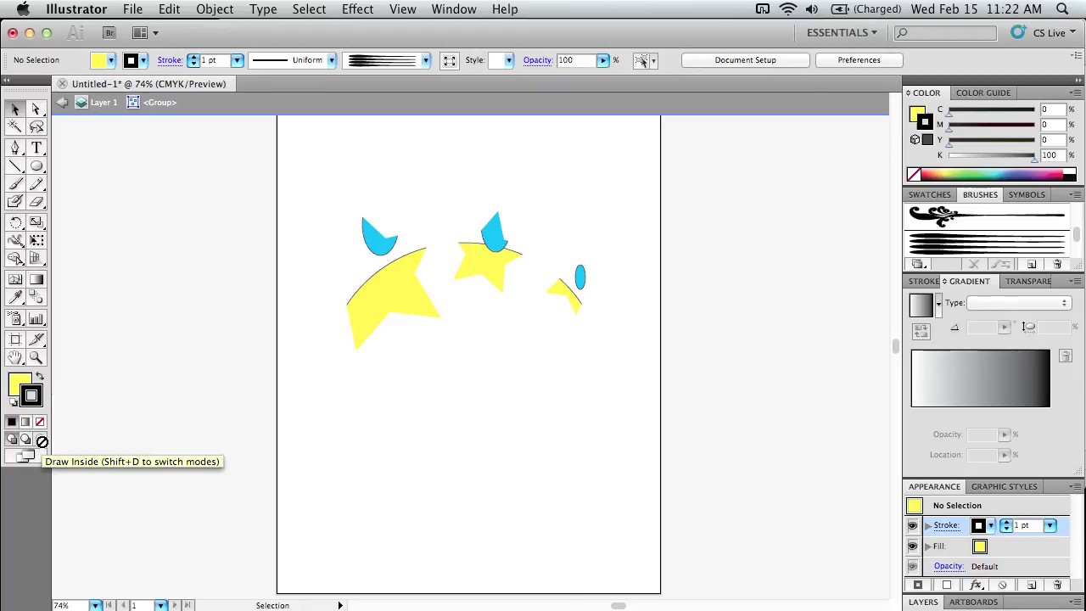
{"action": "left_click", "coordinate": [41, 441]}
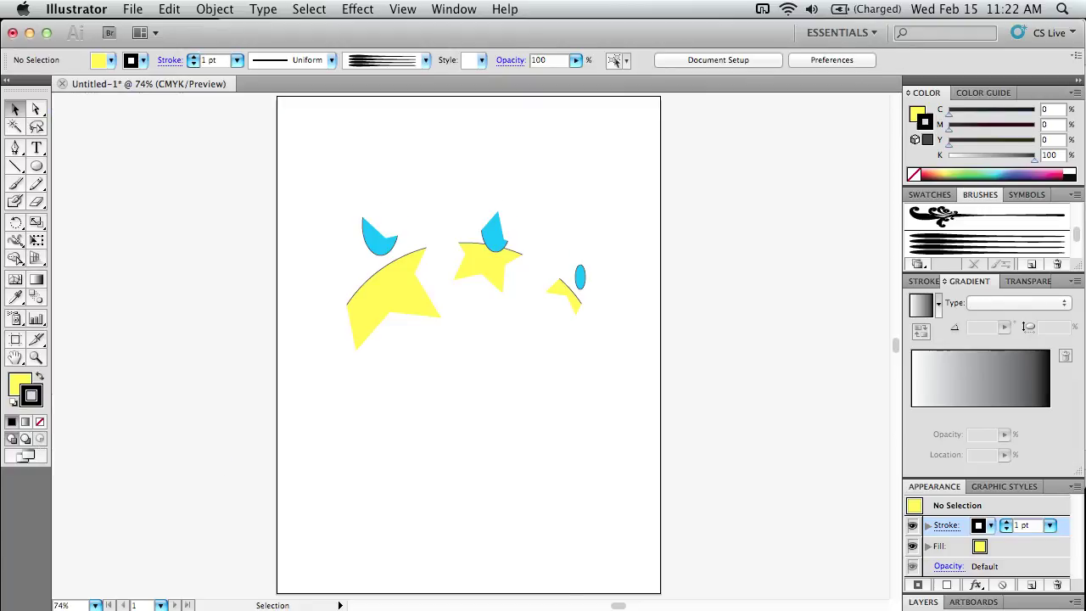